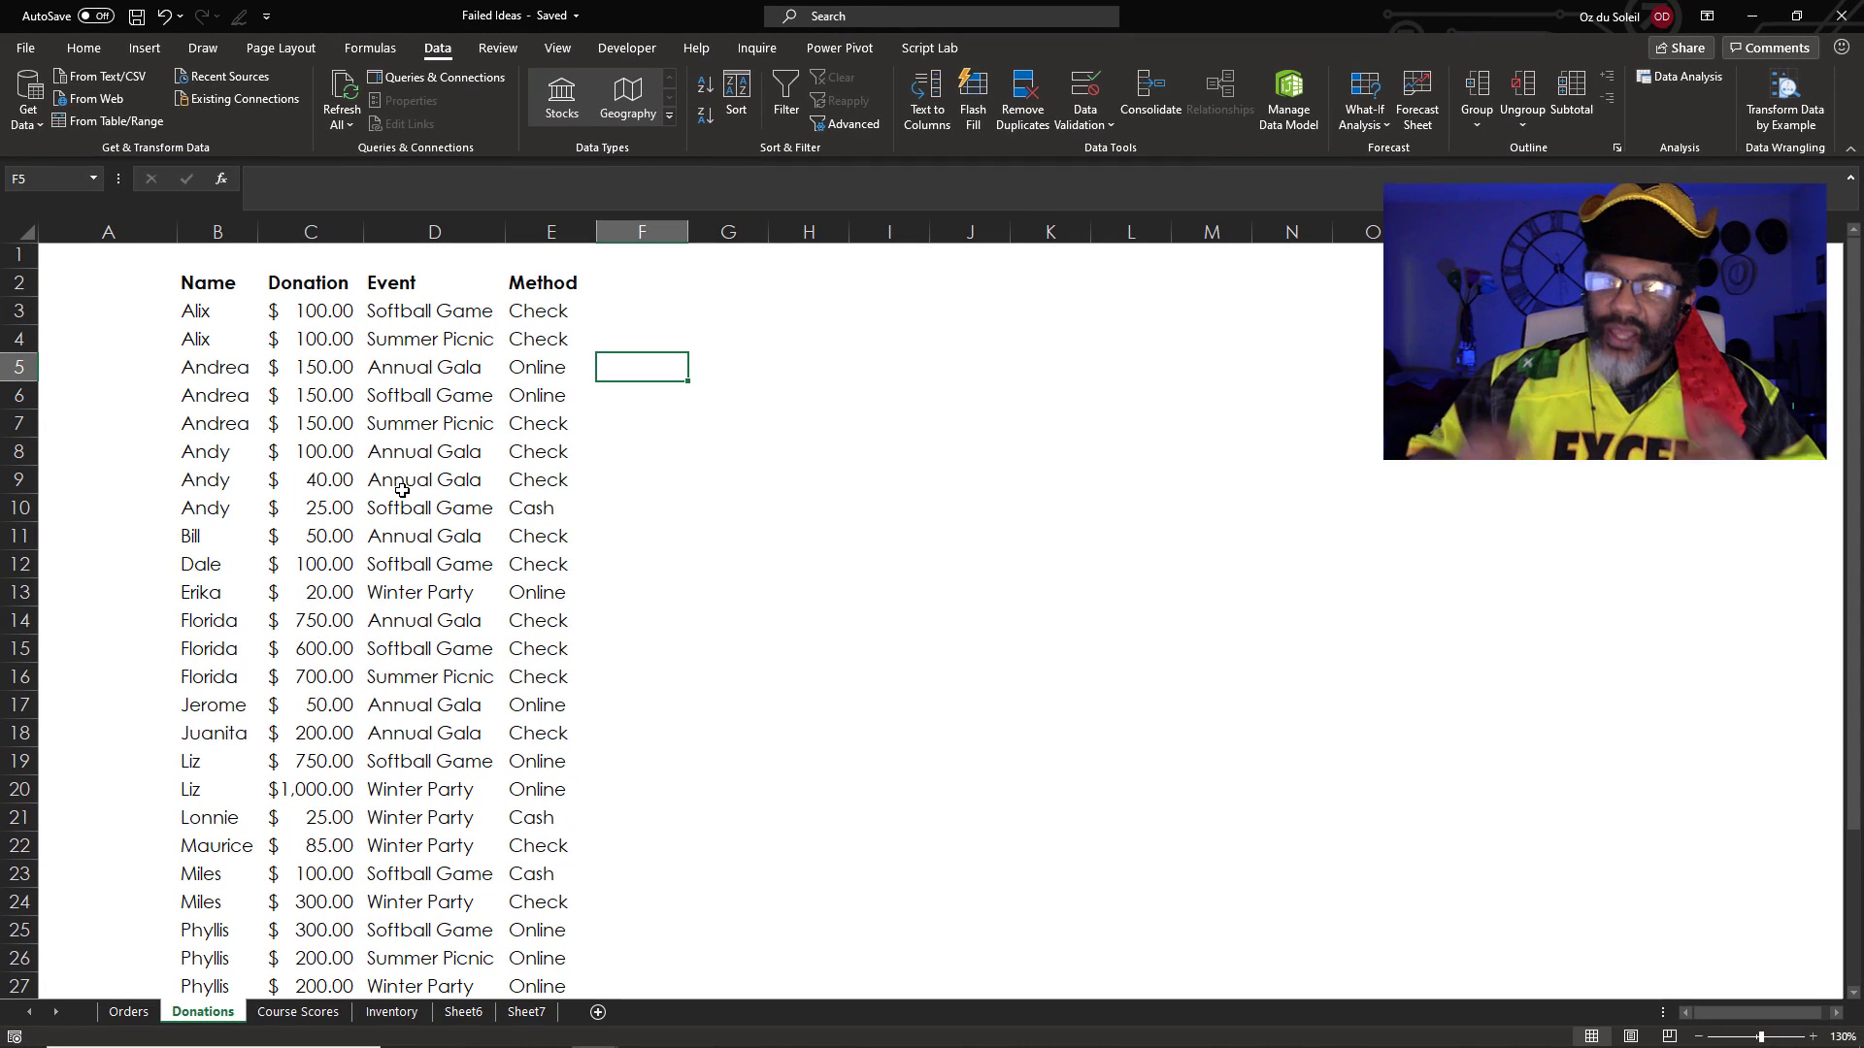
Run Ideas on the donations table and move its pane beside the data.
{"action": "left_click", "coordinate": [437, 480]}
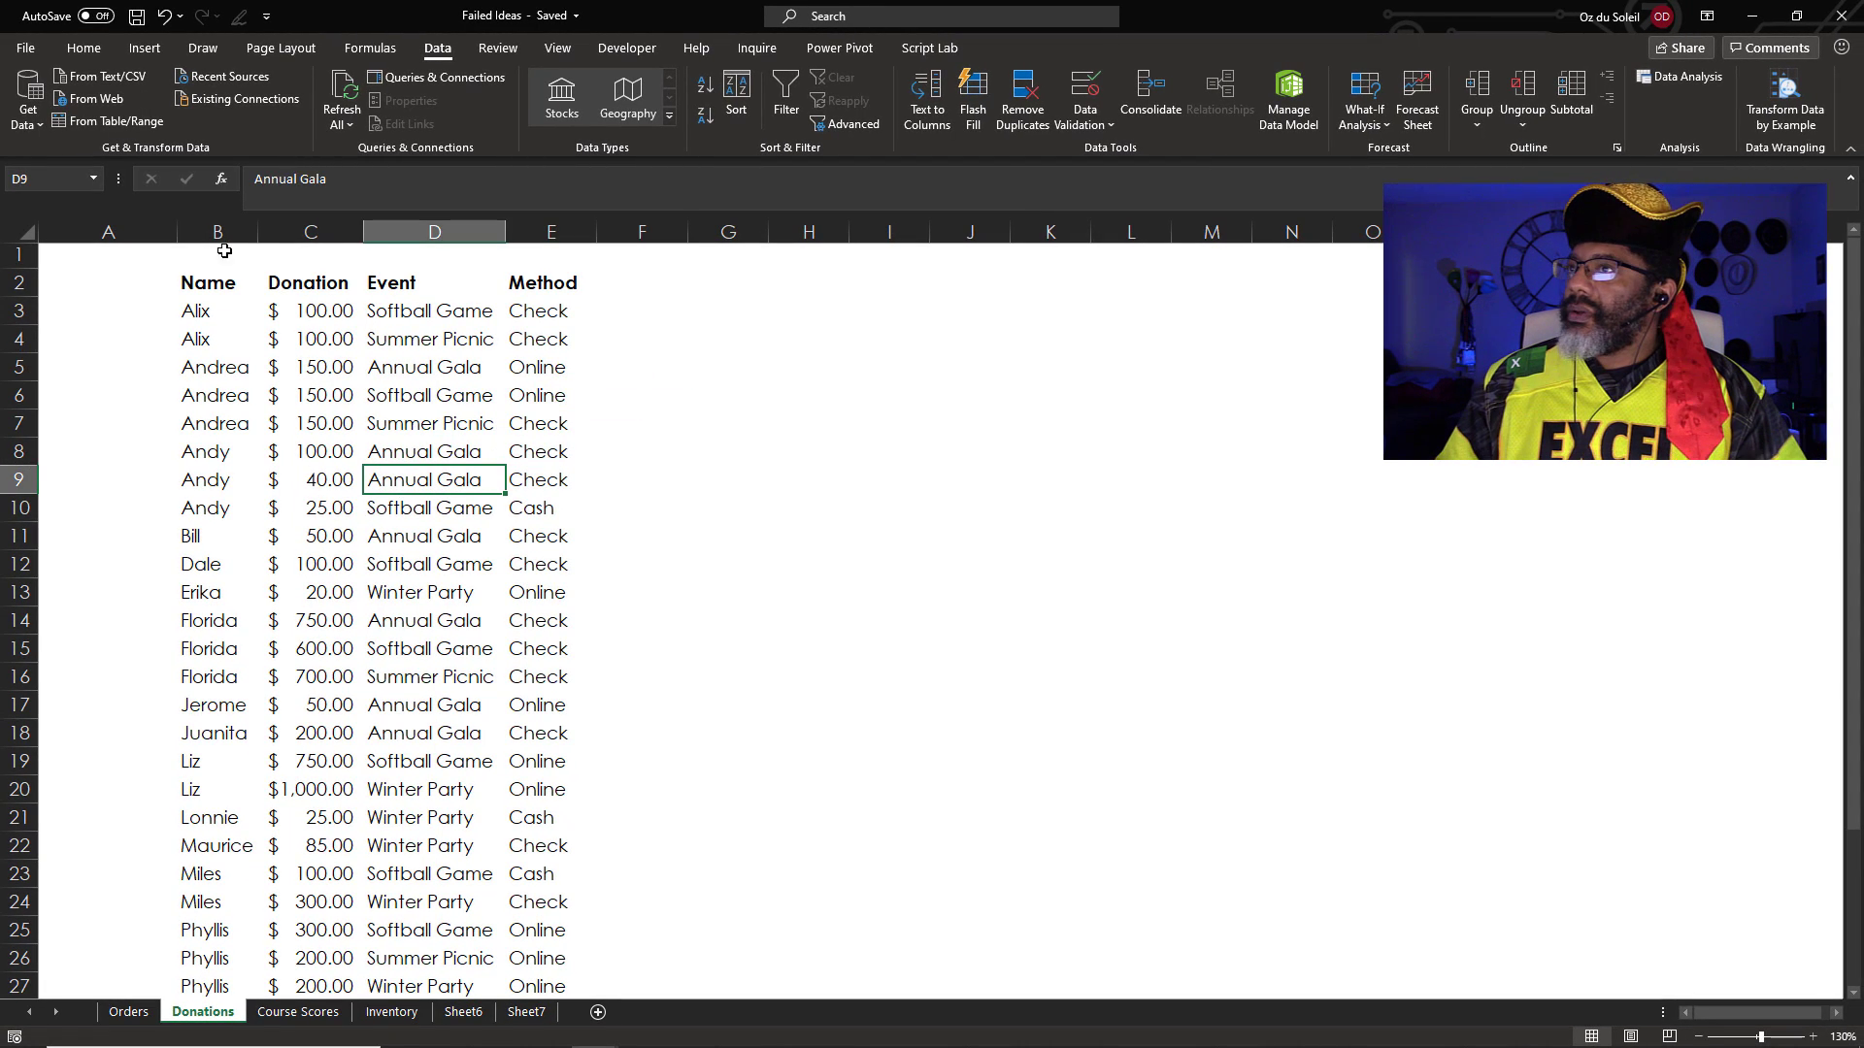
{"action": "left_click", "coordinate": [84, 49]}
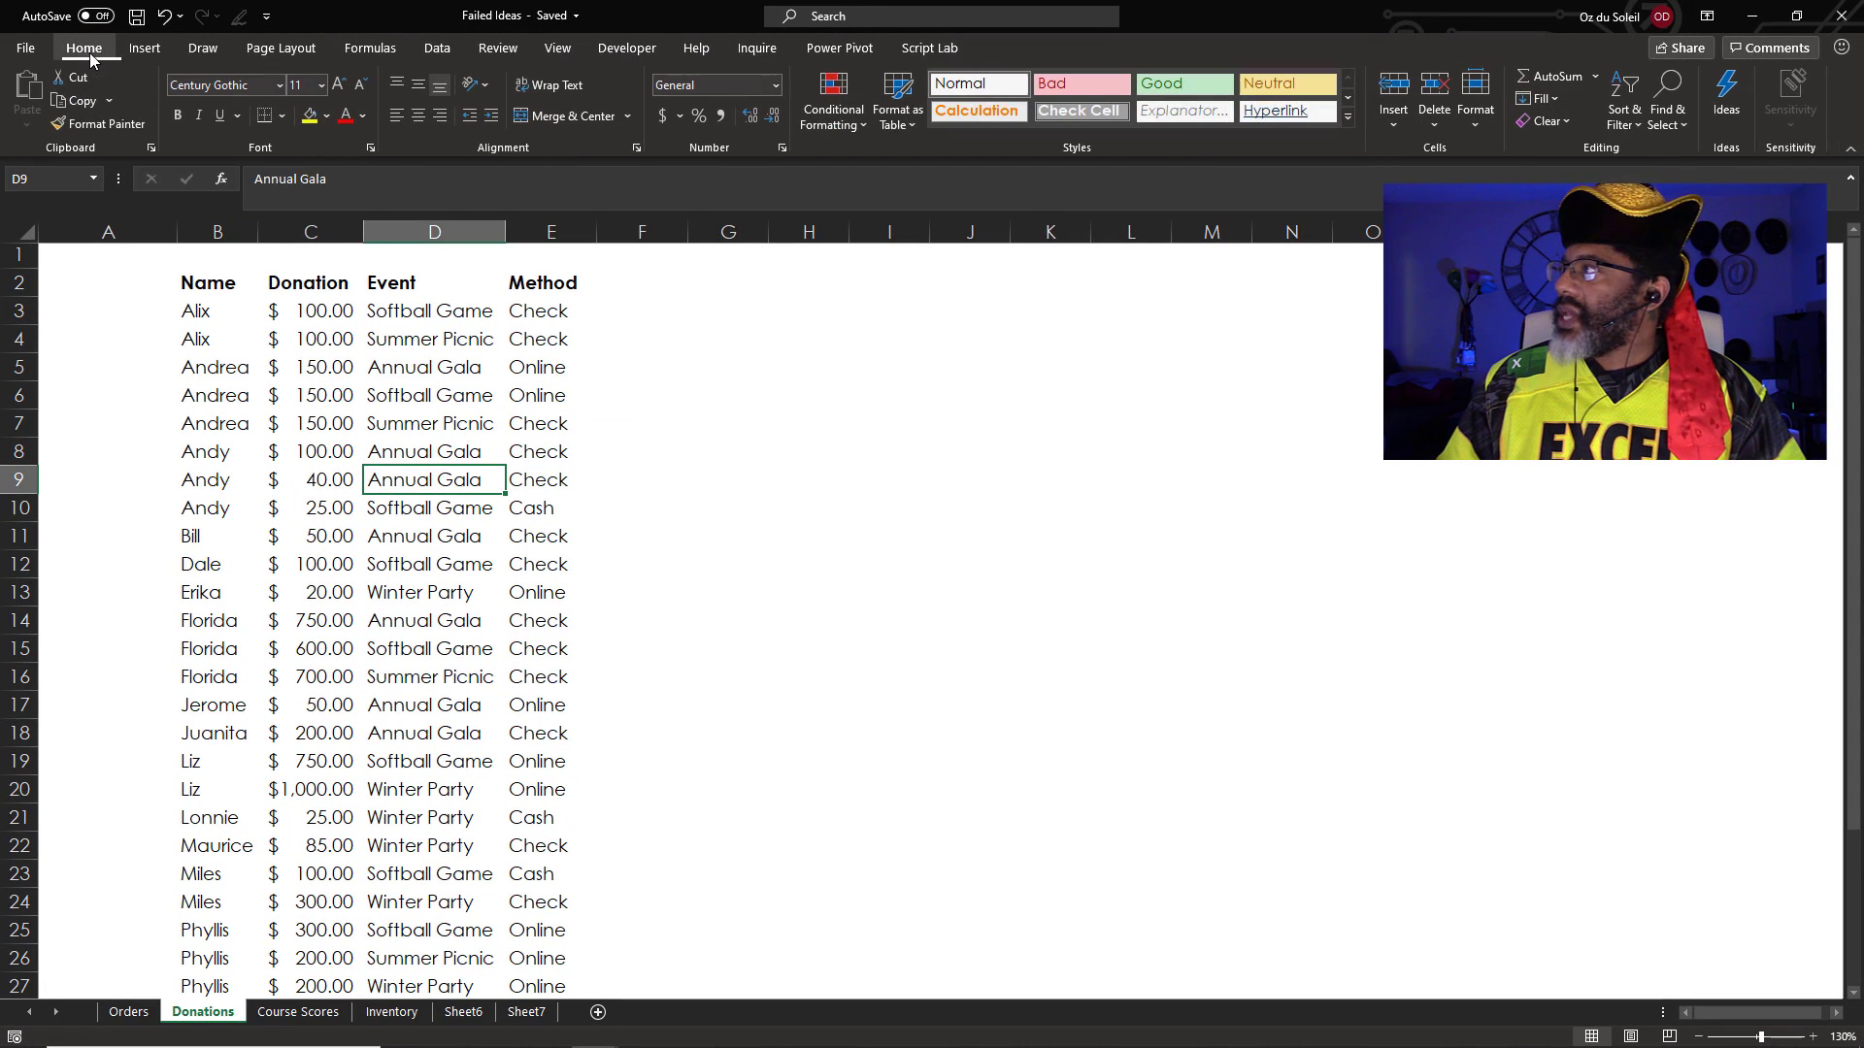
{"action": "left_click", "coordinate": [1731, 97]}
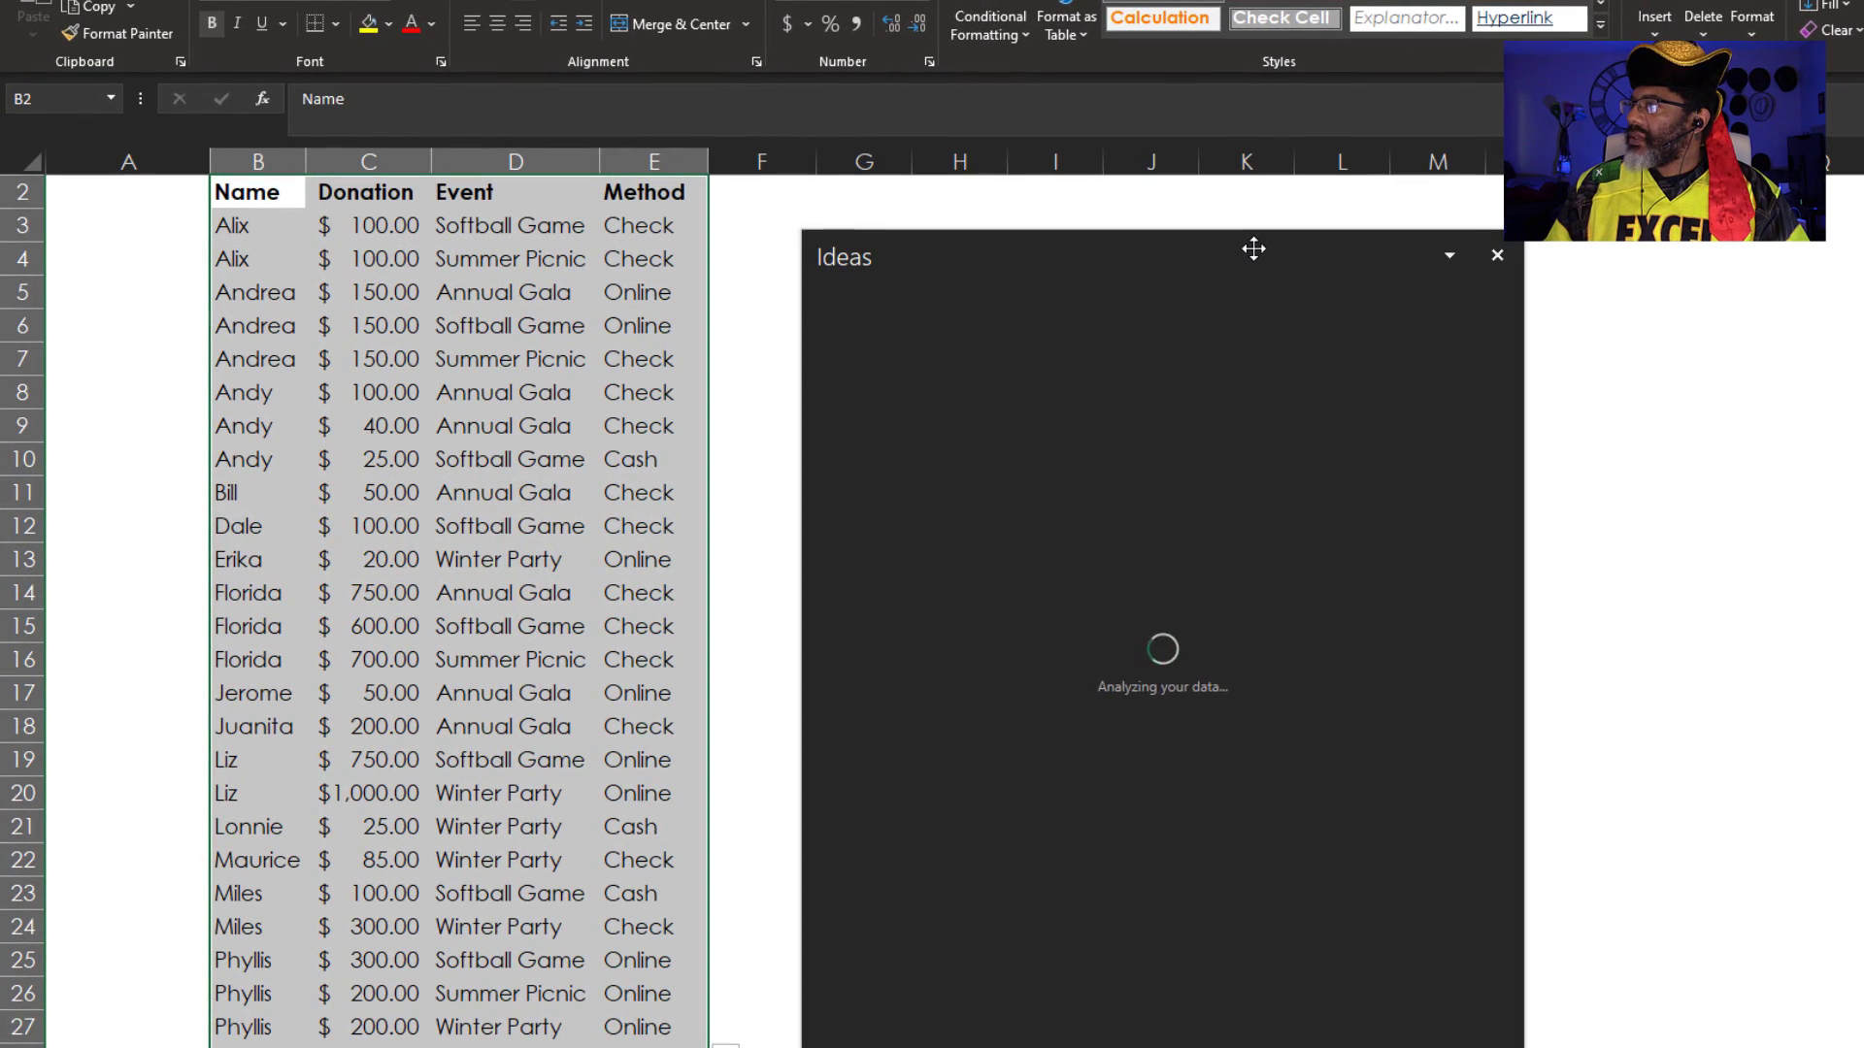
{"action": "left_click_drag", "start_coordinate": [1253, 249], "coordinate": [1188, 201]}
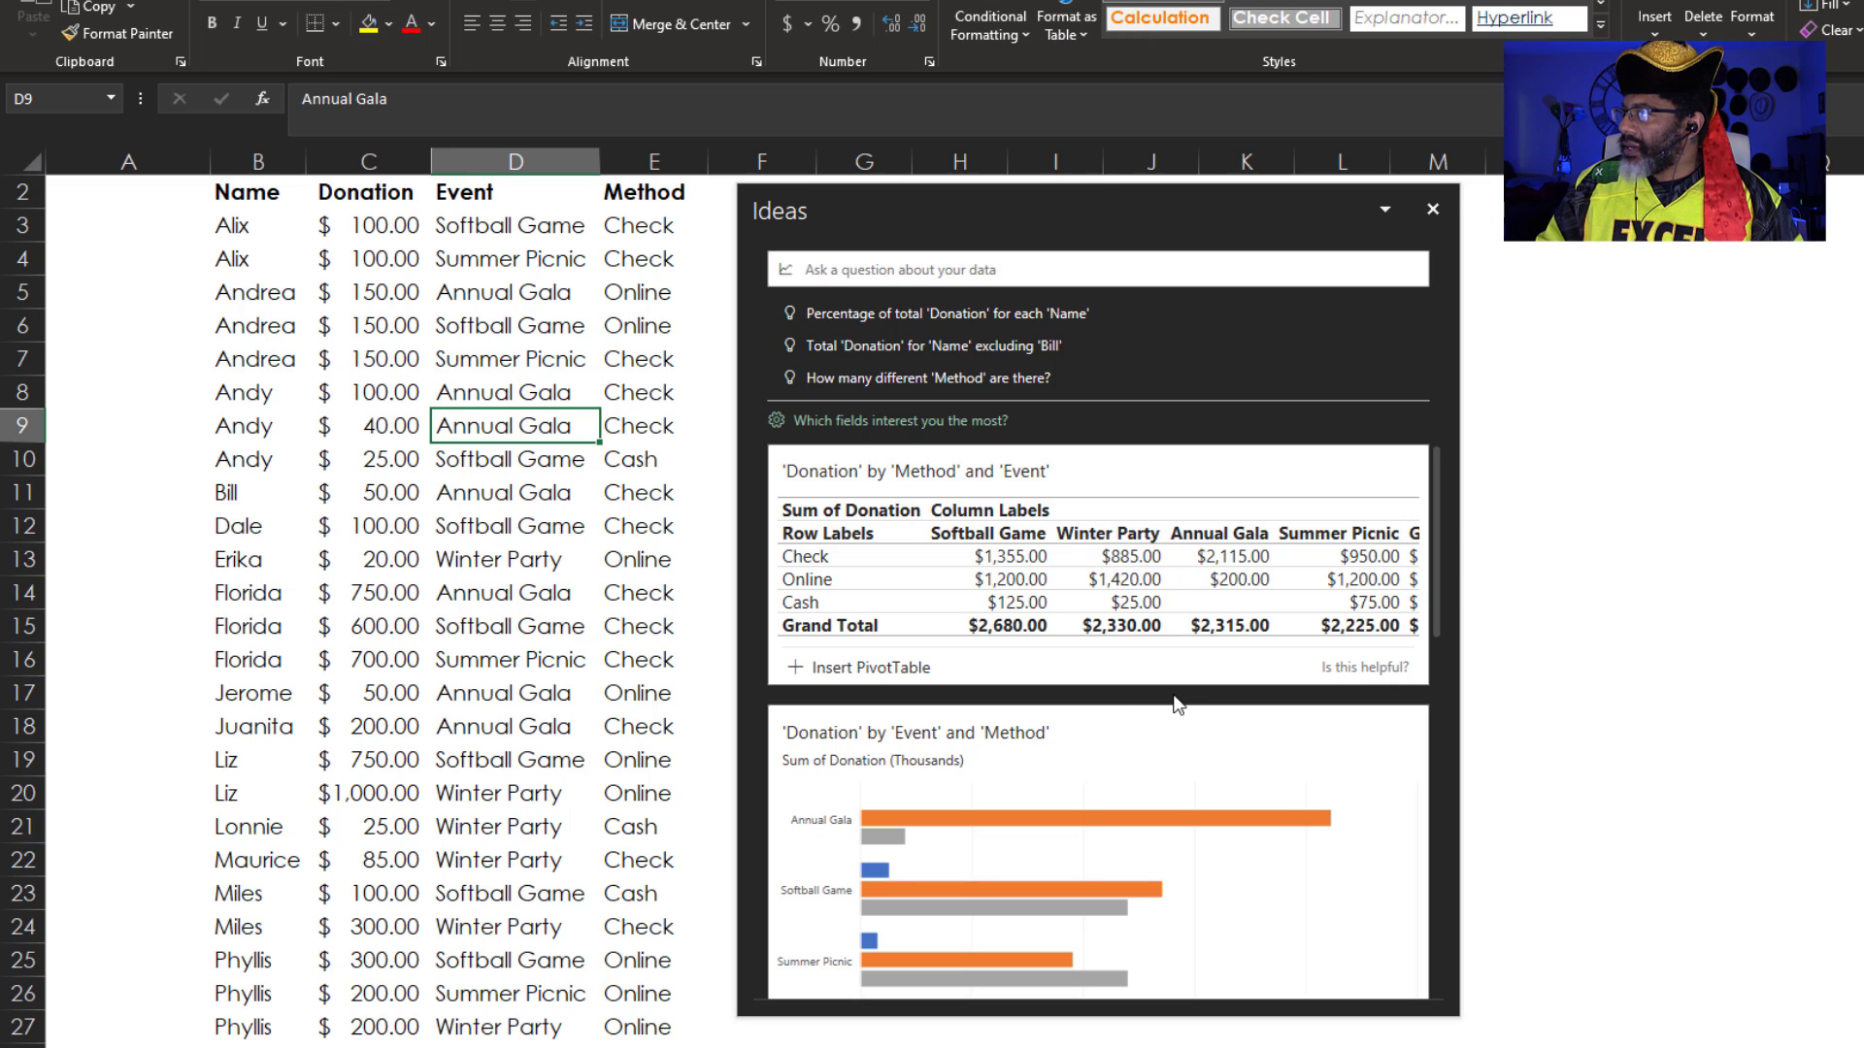
Mark the PivotTable suggestion as not helpful.
{"action": "left_click", "coordinate": [1344, 673]}
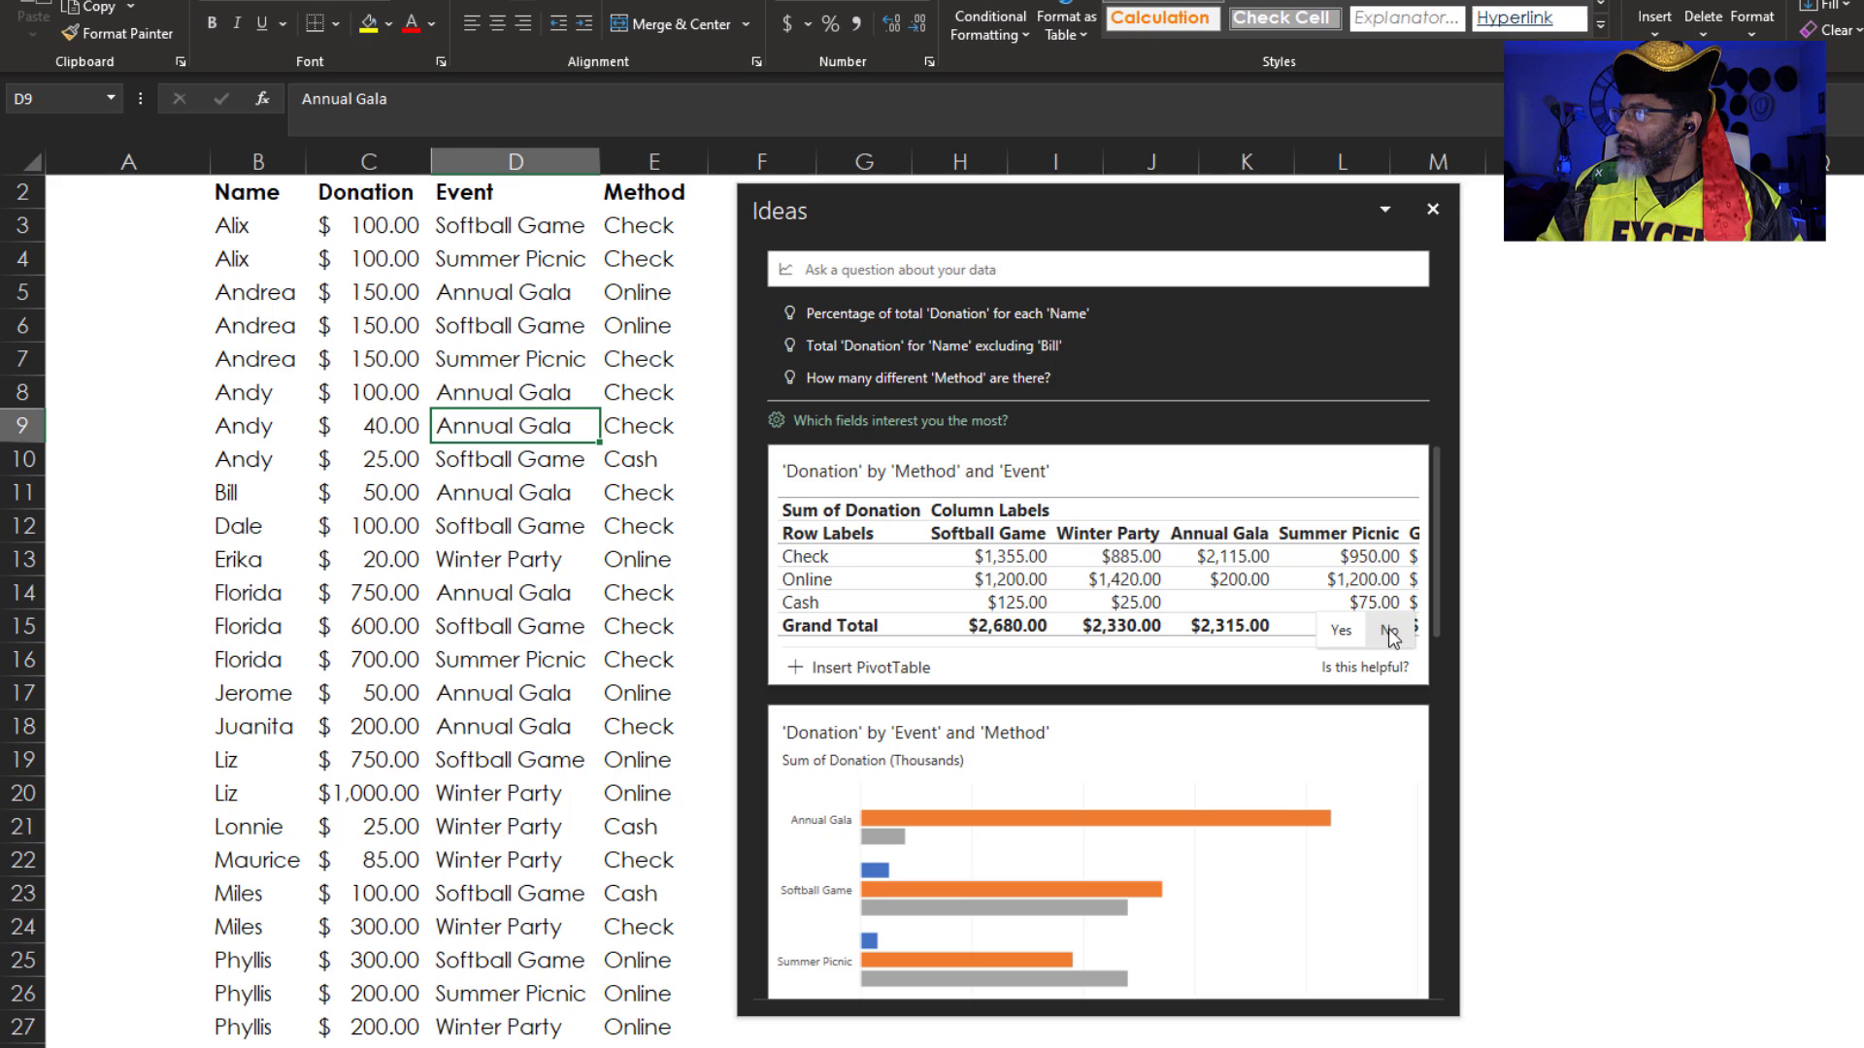
{"action": "left_click", "coordinate": [1388, 633]}
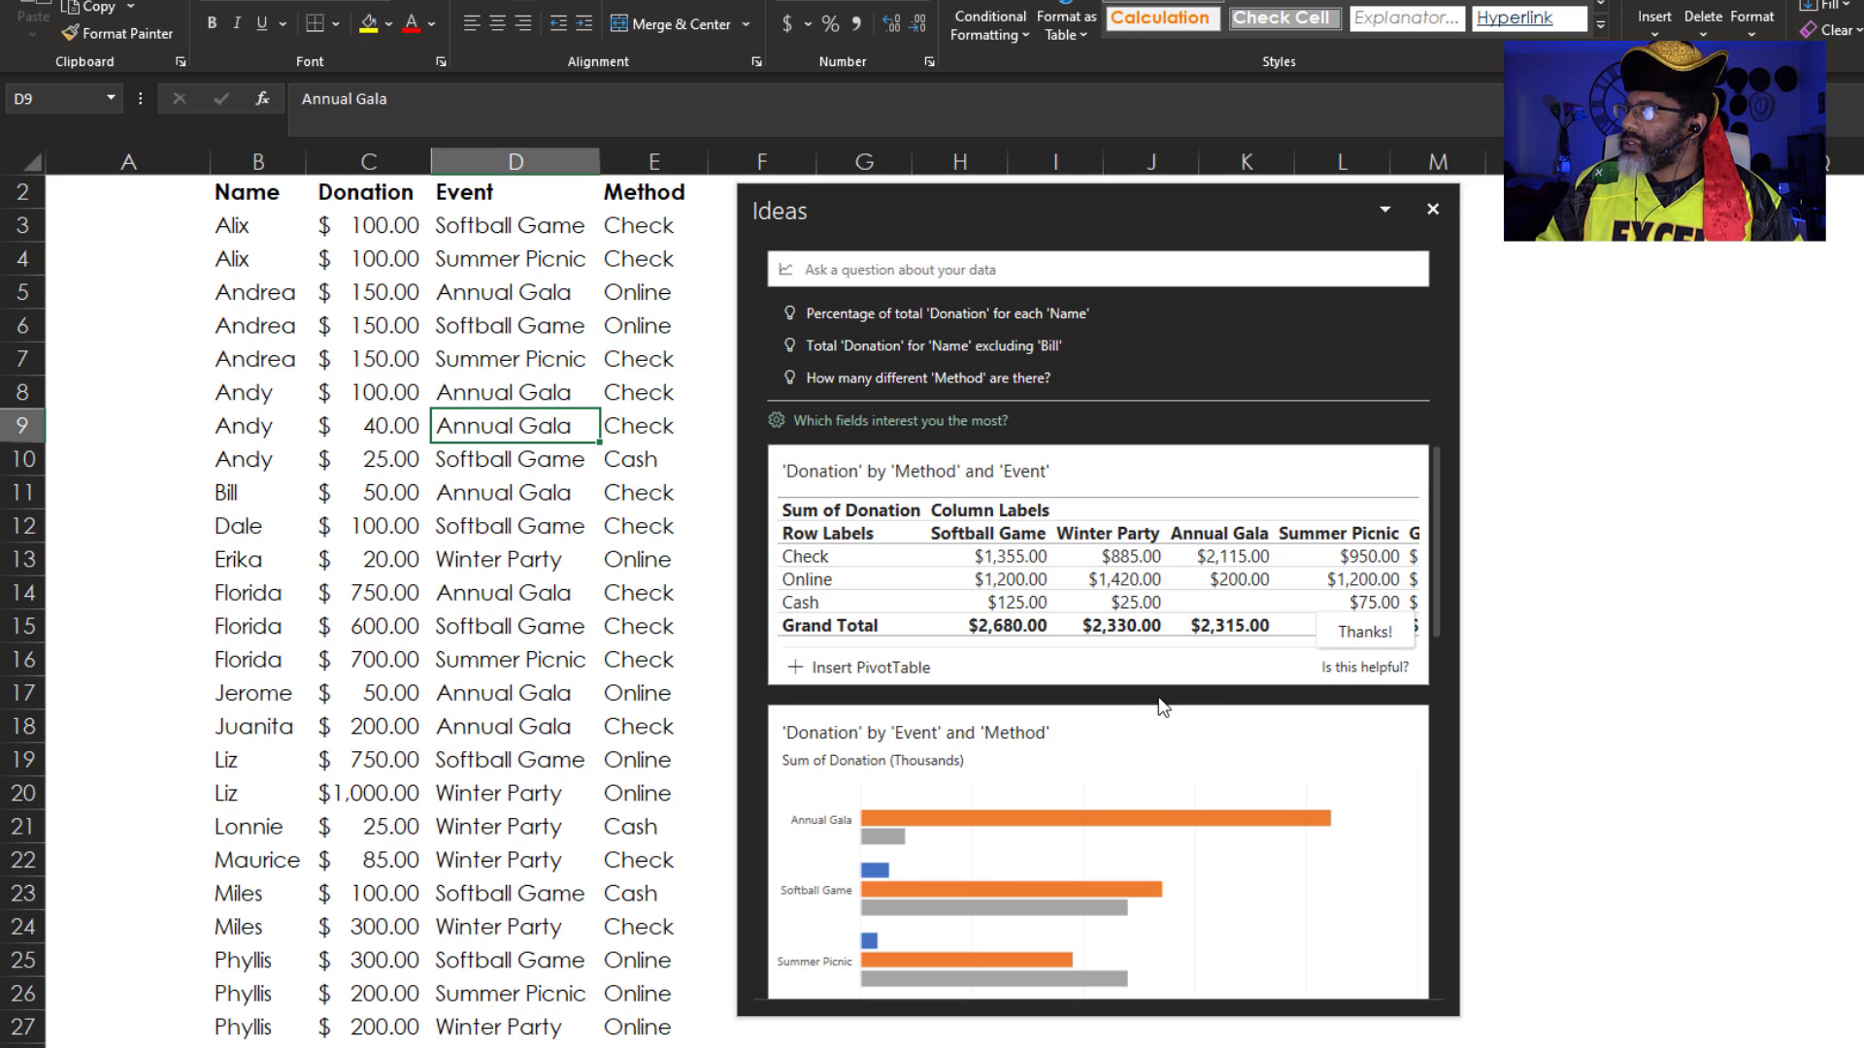
{"action": "scroll", "coordinate": [1163, 706], "scroll_direction": "down", "scroll_amount": 5}
{"action": "scroll", "coordinate": [1167, 734], "scroll_direction": "up", "scroll_amount": 2}
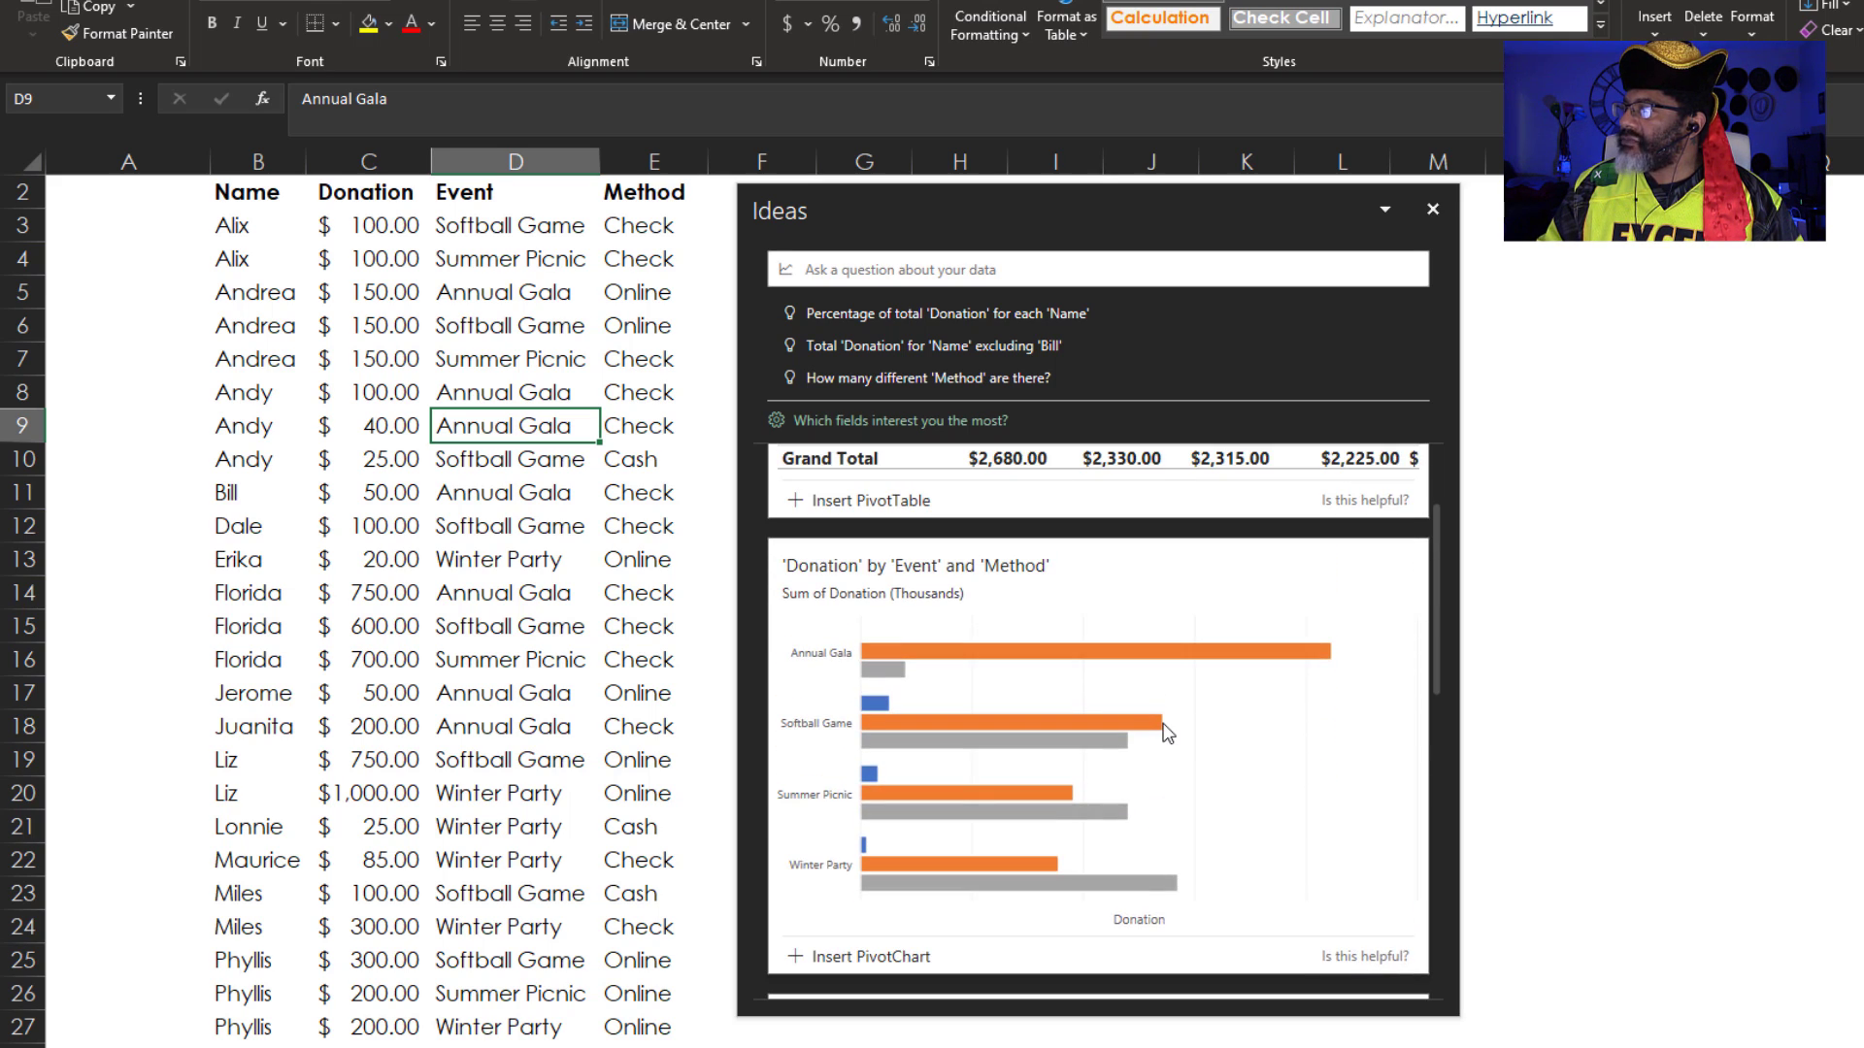
{"action": "scroll", "coordinate": [1166, 733], "scroll_direction": "down", "scroll_amount": 10}
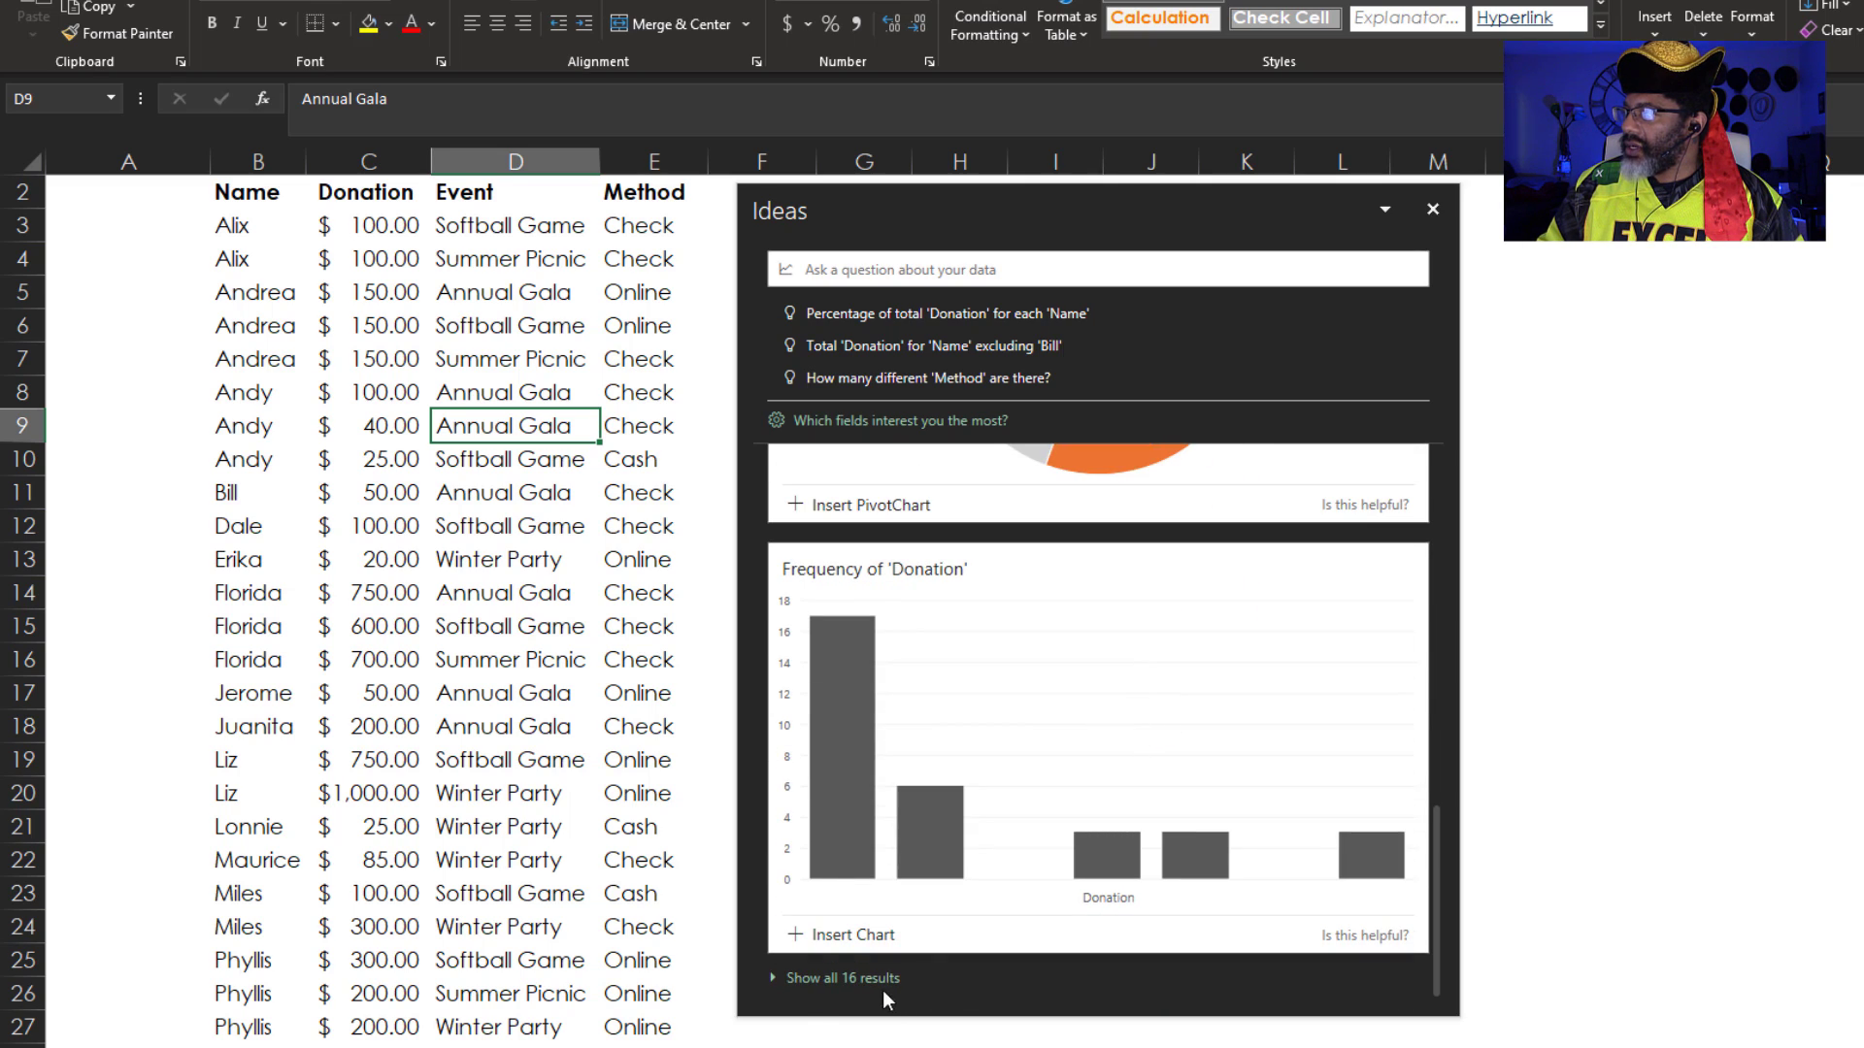
Show all 16 suggested results and browse the insight charts.
{"action": "left_click", "coordinate": [854, 976]}
{"action": "scroll", "coordinate": [1116, 825], "scroll_direction": "down", "scroll_amount": 5}
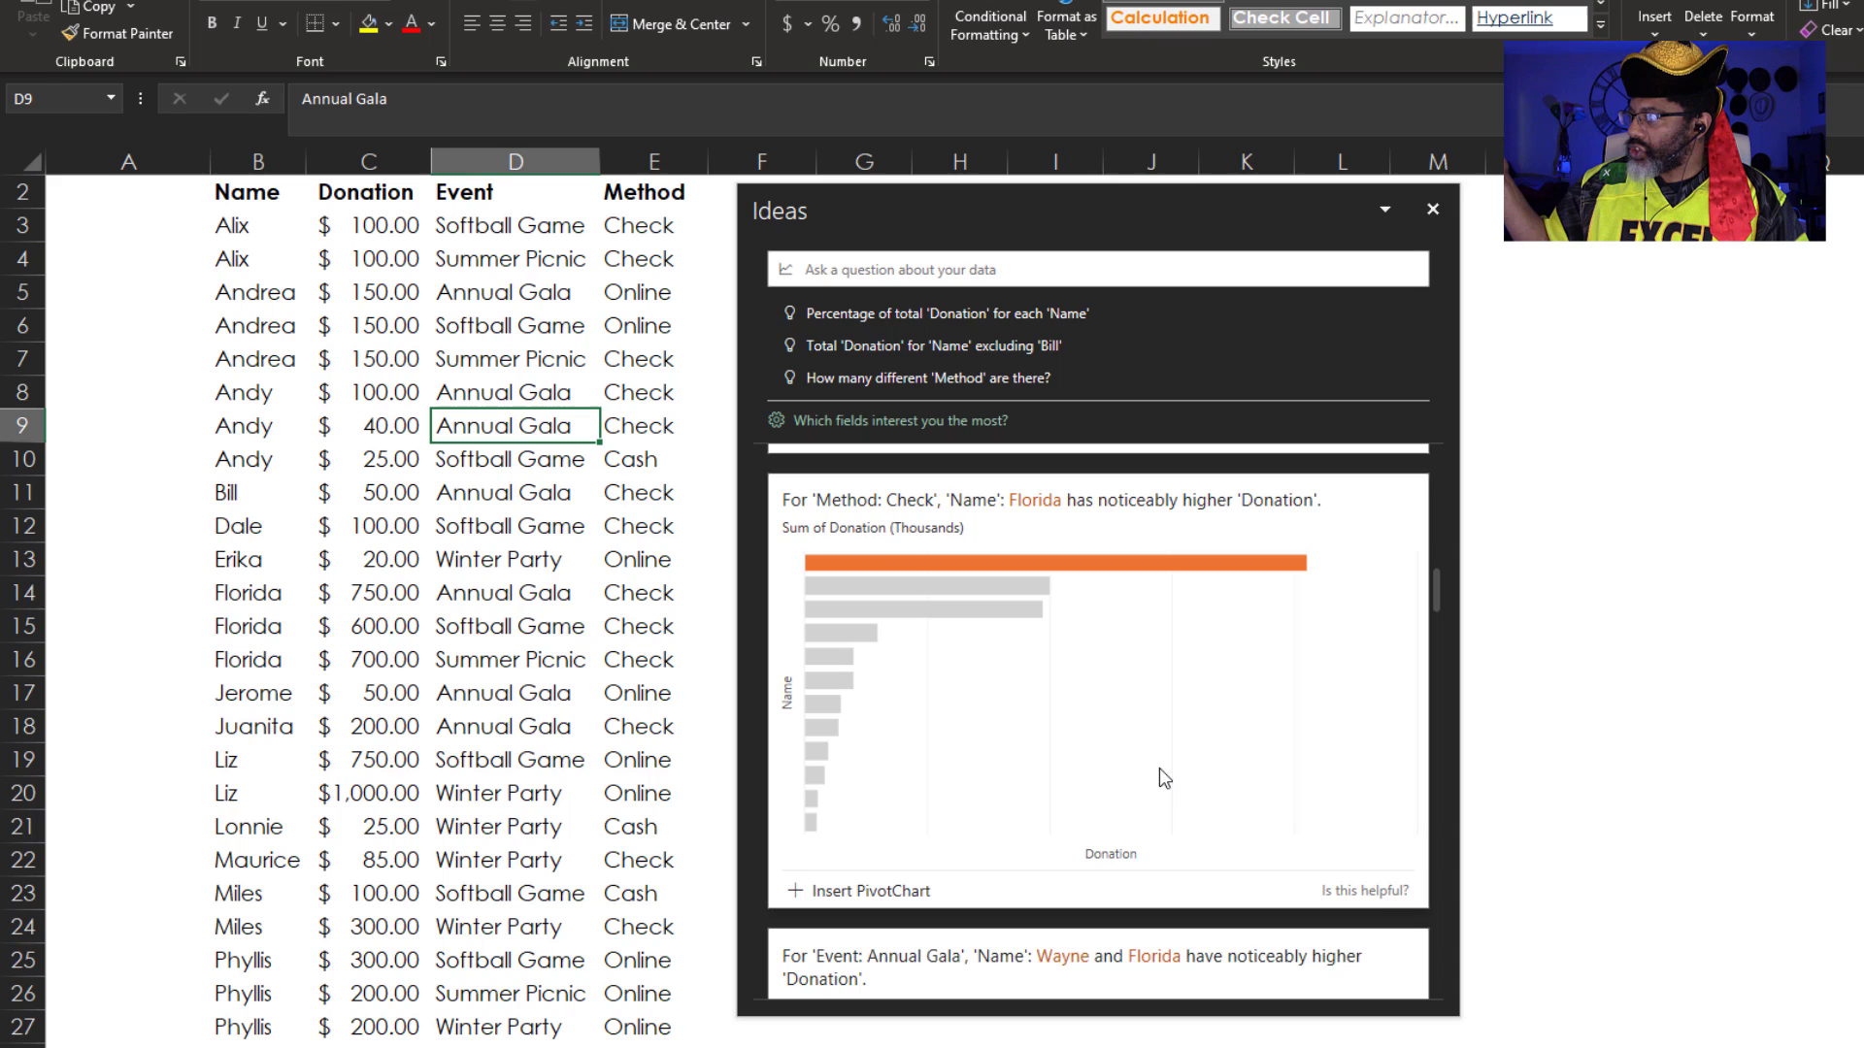
{"action": "scroll", "coordinate": [1164, 778], "scroll_direction": "down", "scroll_amount": 4}
{"action": "scroll", "coordinate": [1178, 788], "scroll_direction": "down", "scroll_amount": 12}
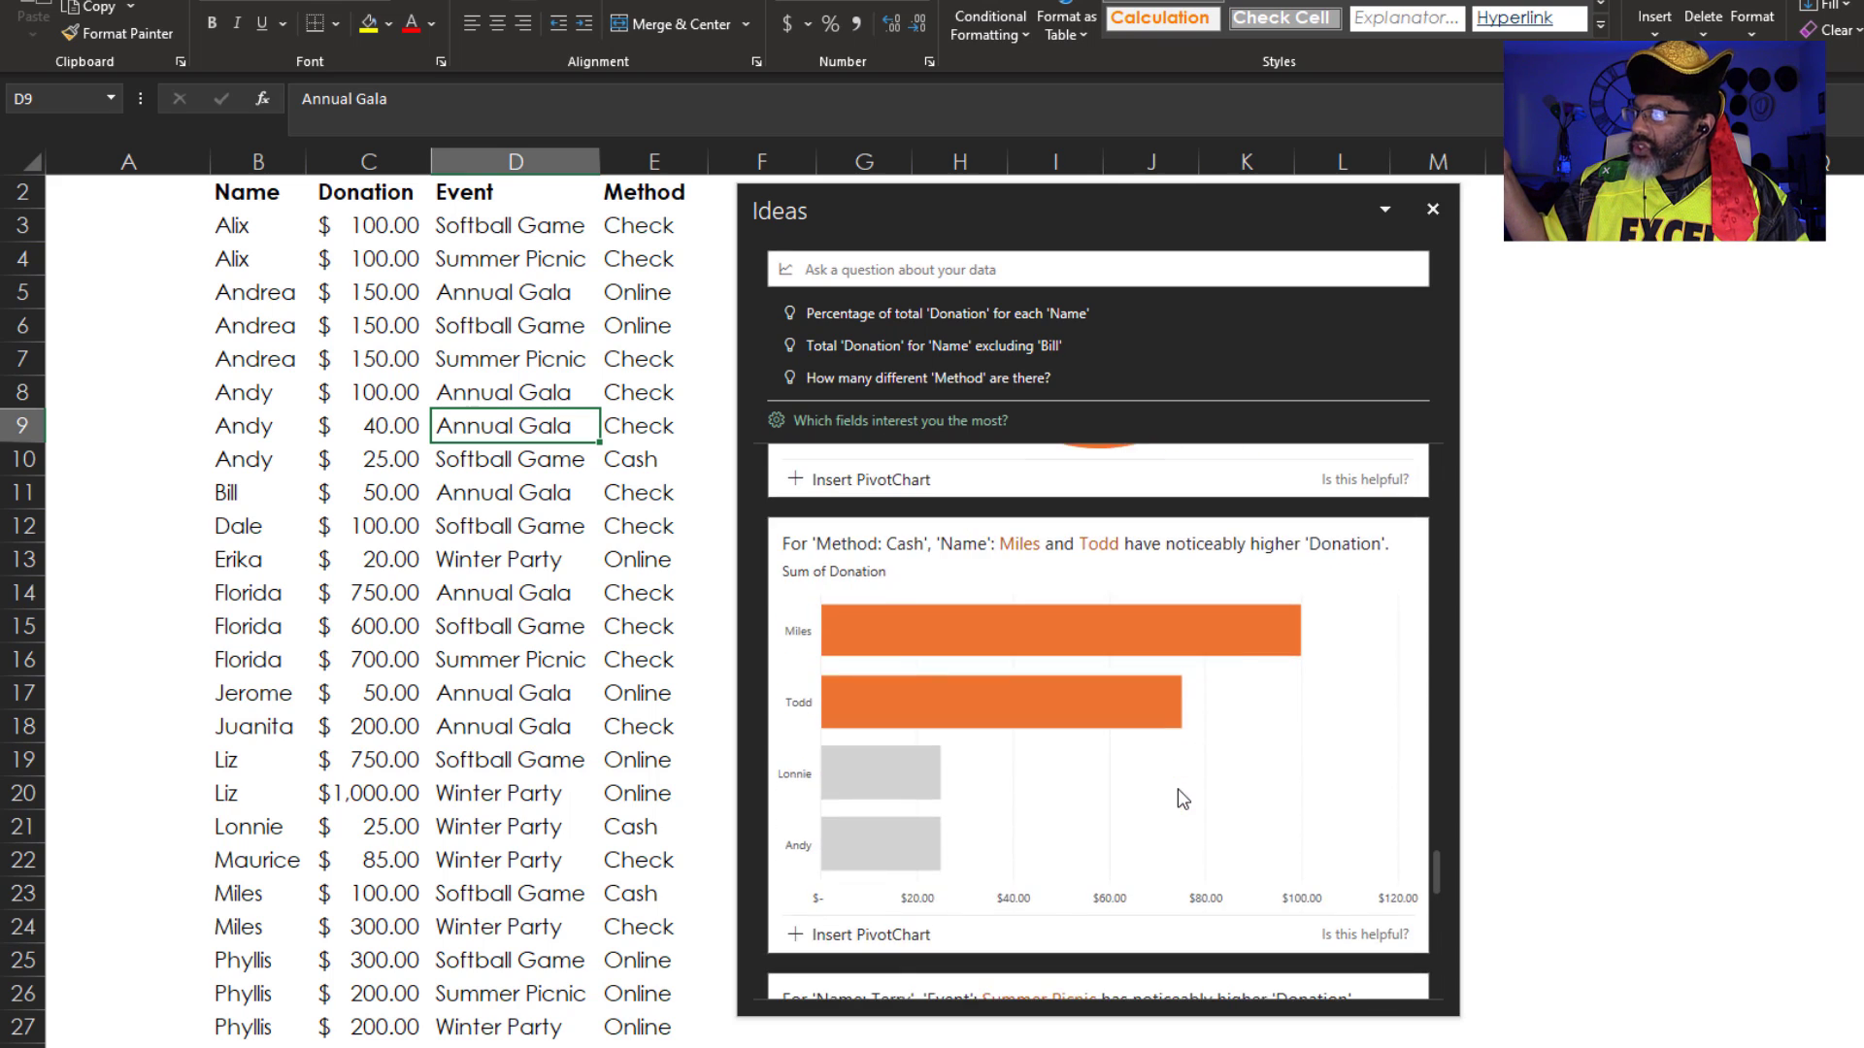
{"action": "scroll", "coordinate": [1178, 788], "scroll_direction": "down", "scroll_amount": 6}
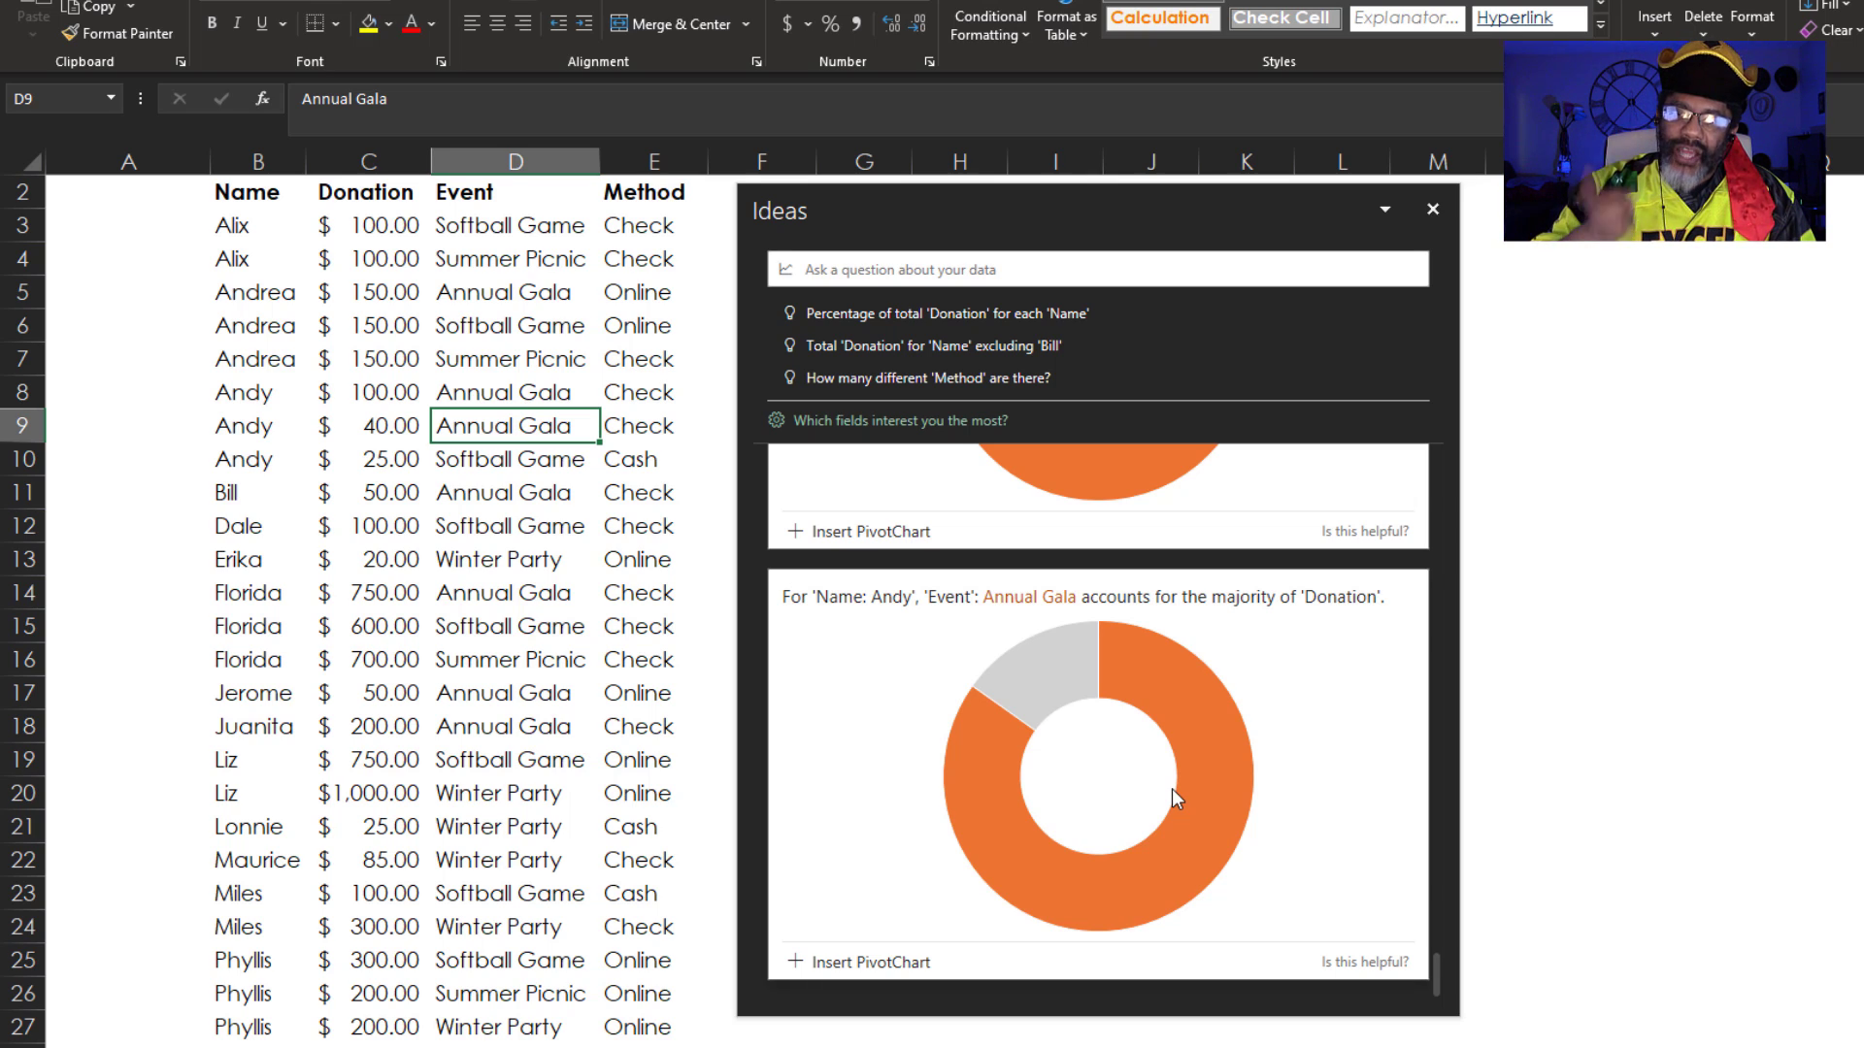
Ask Ideas 'total donations'.
{"action": "left_click", "coordinate": [1137, 272]}
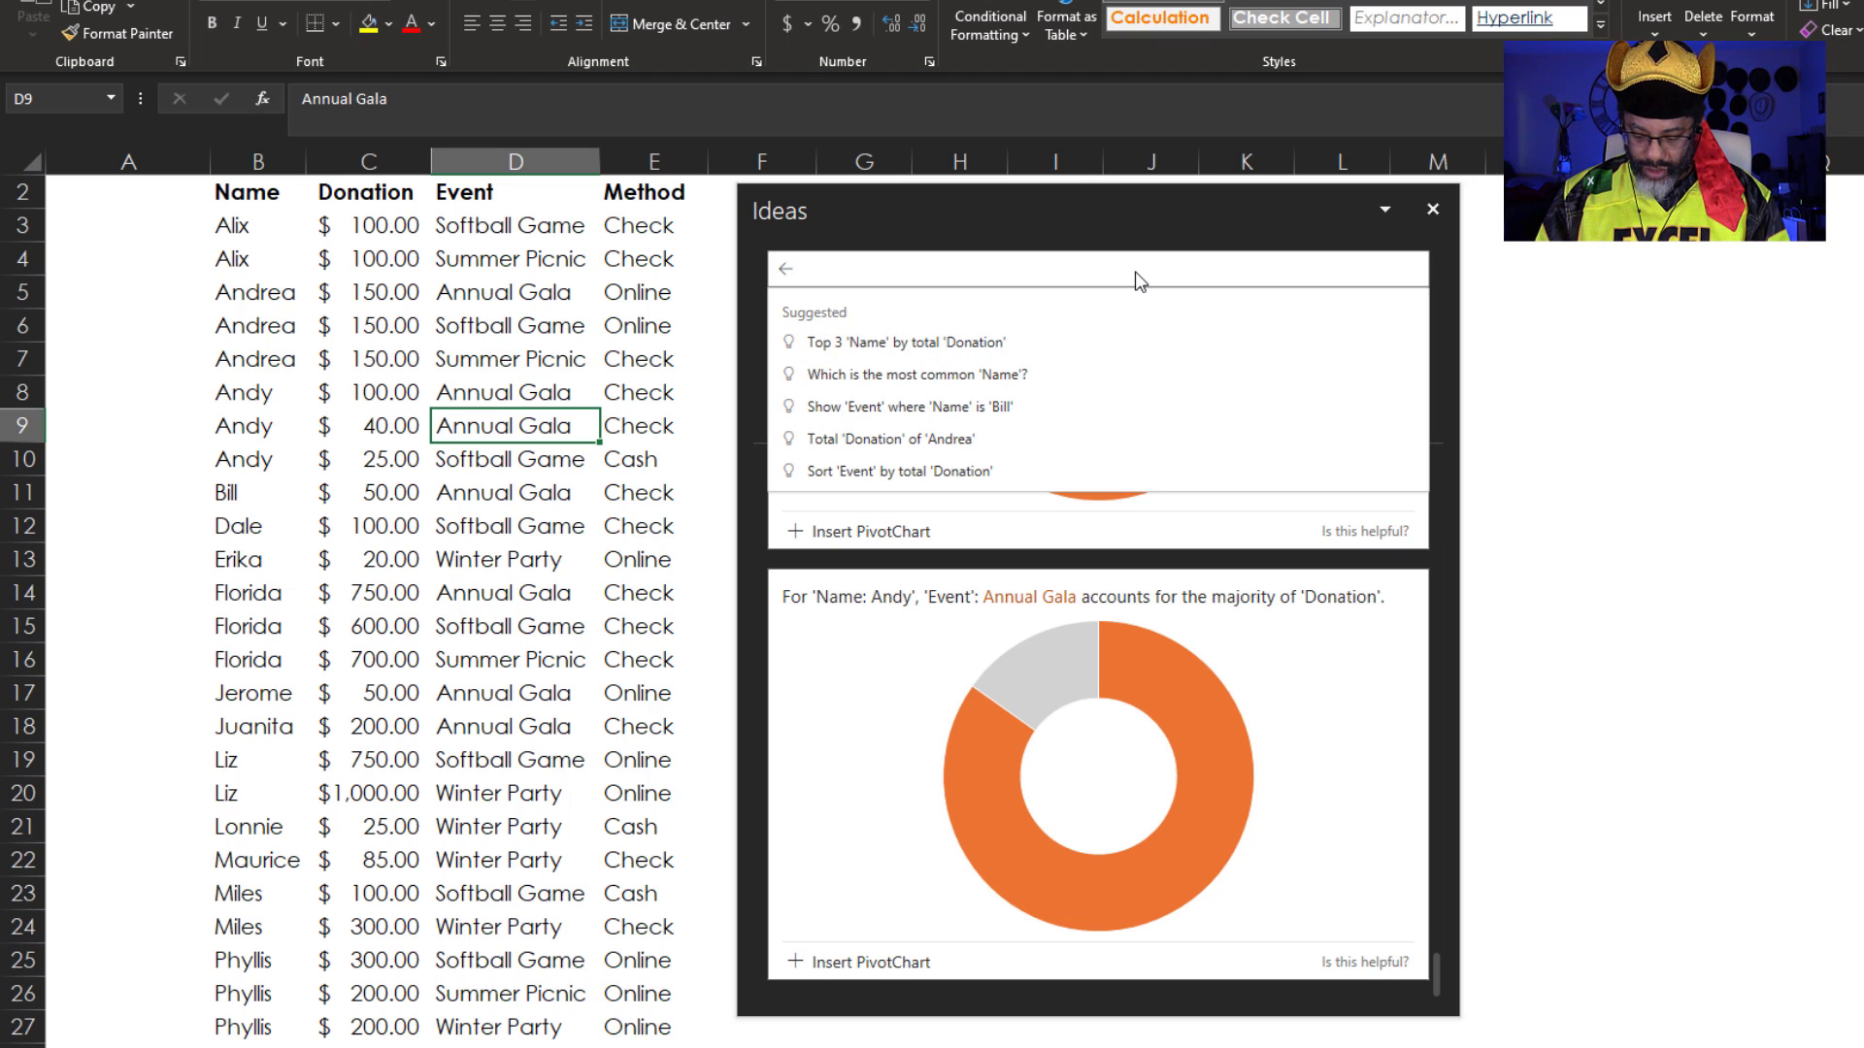
{"action": "type", "text": "total donation"}
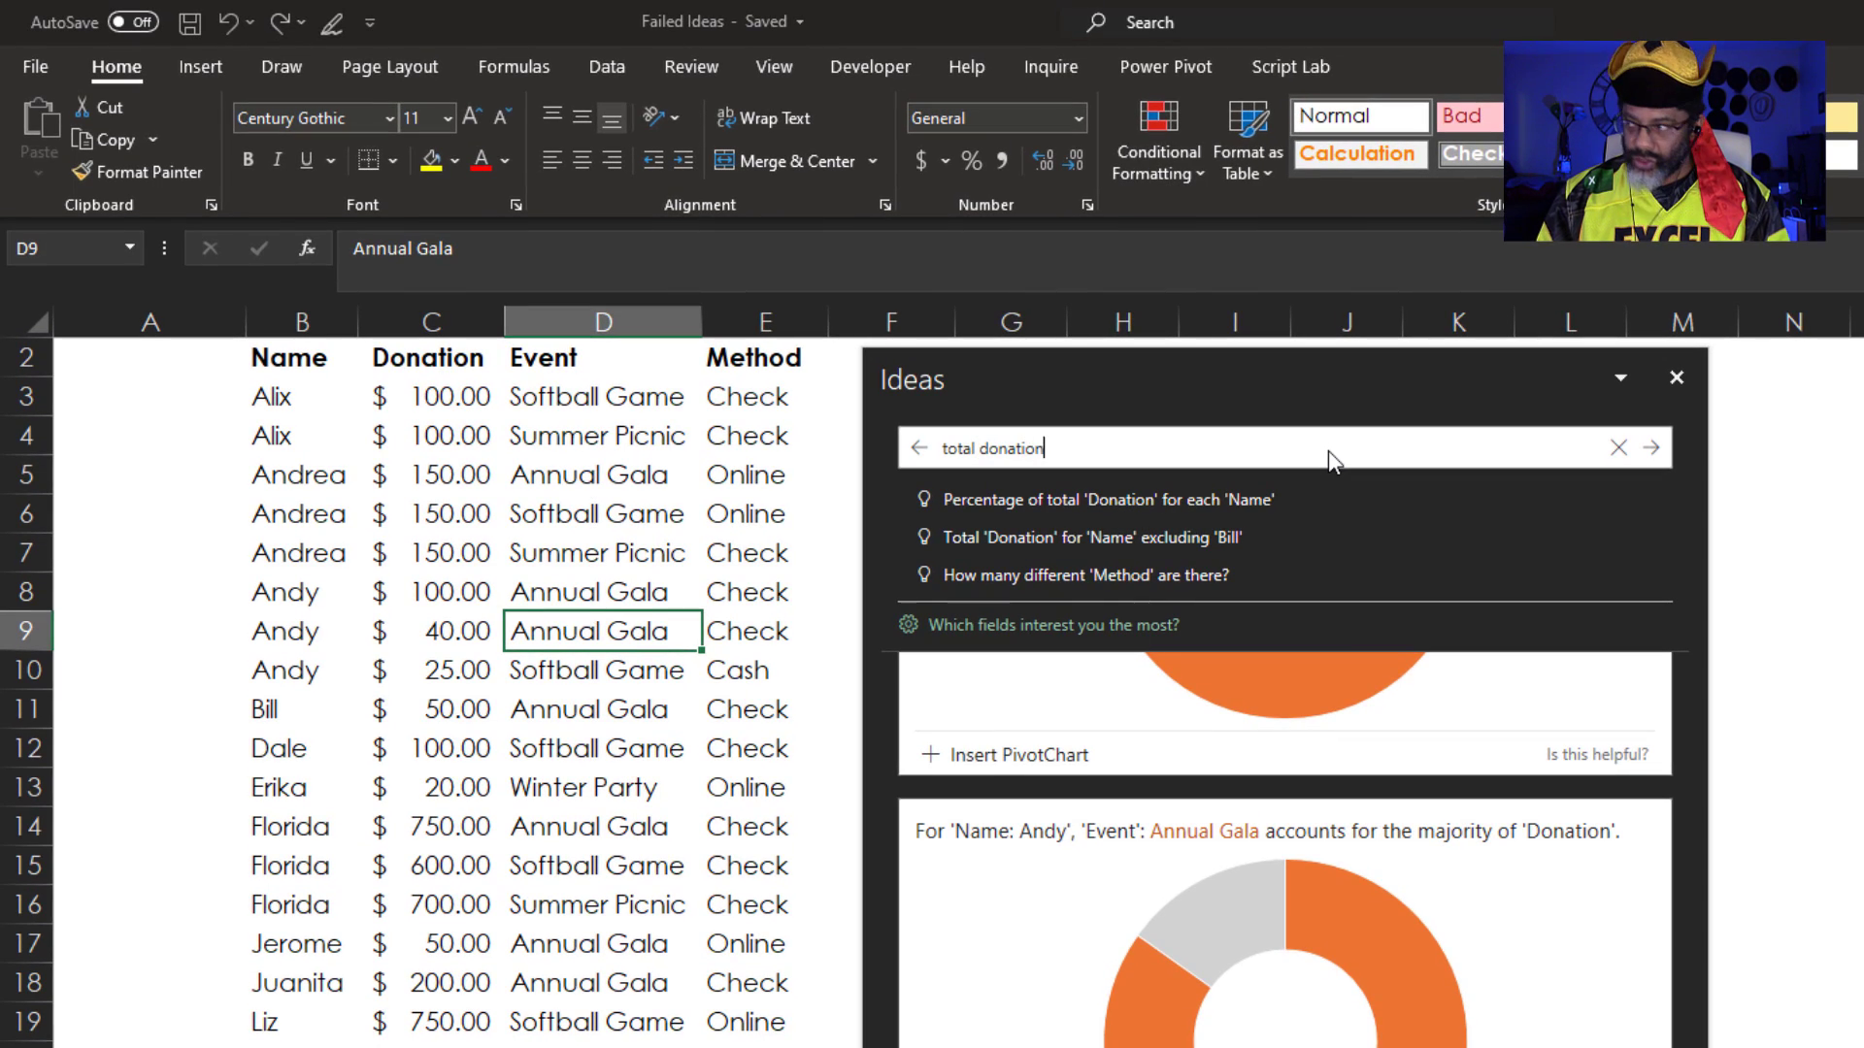
{"action": "type", "text": "s"}
{"action": "key", "text": "Return"}
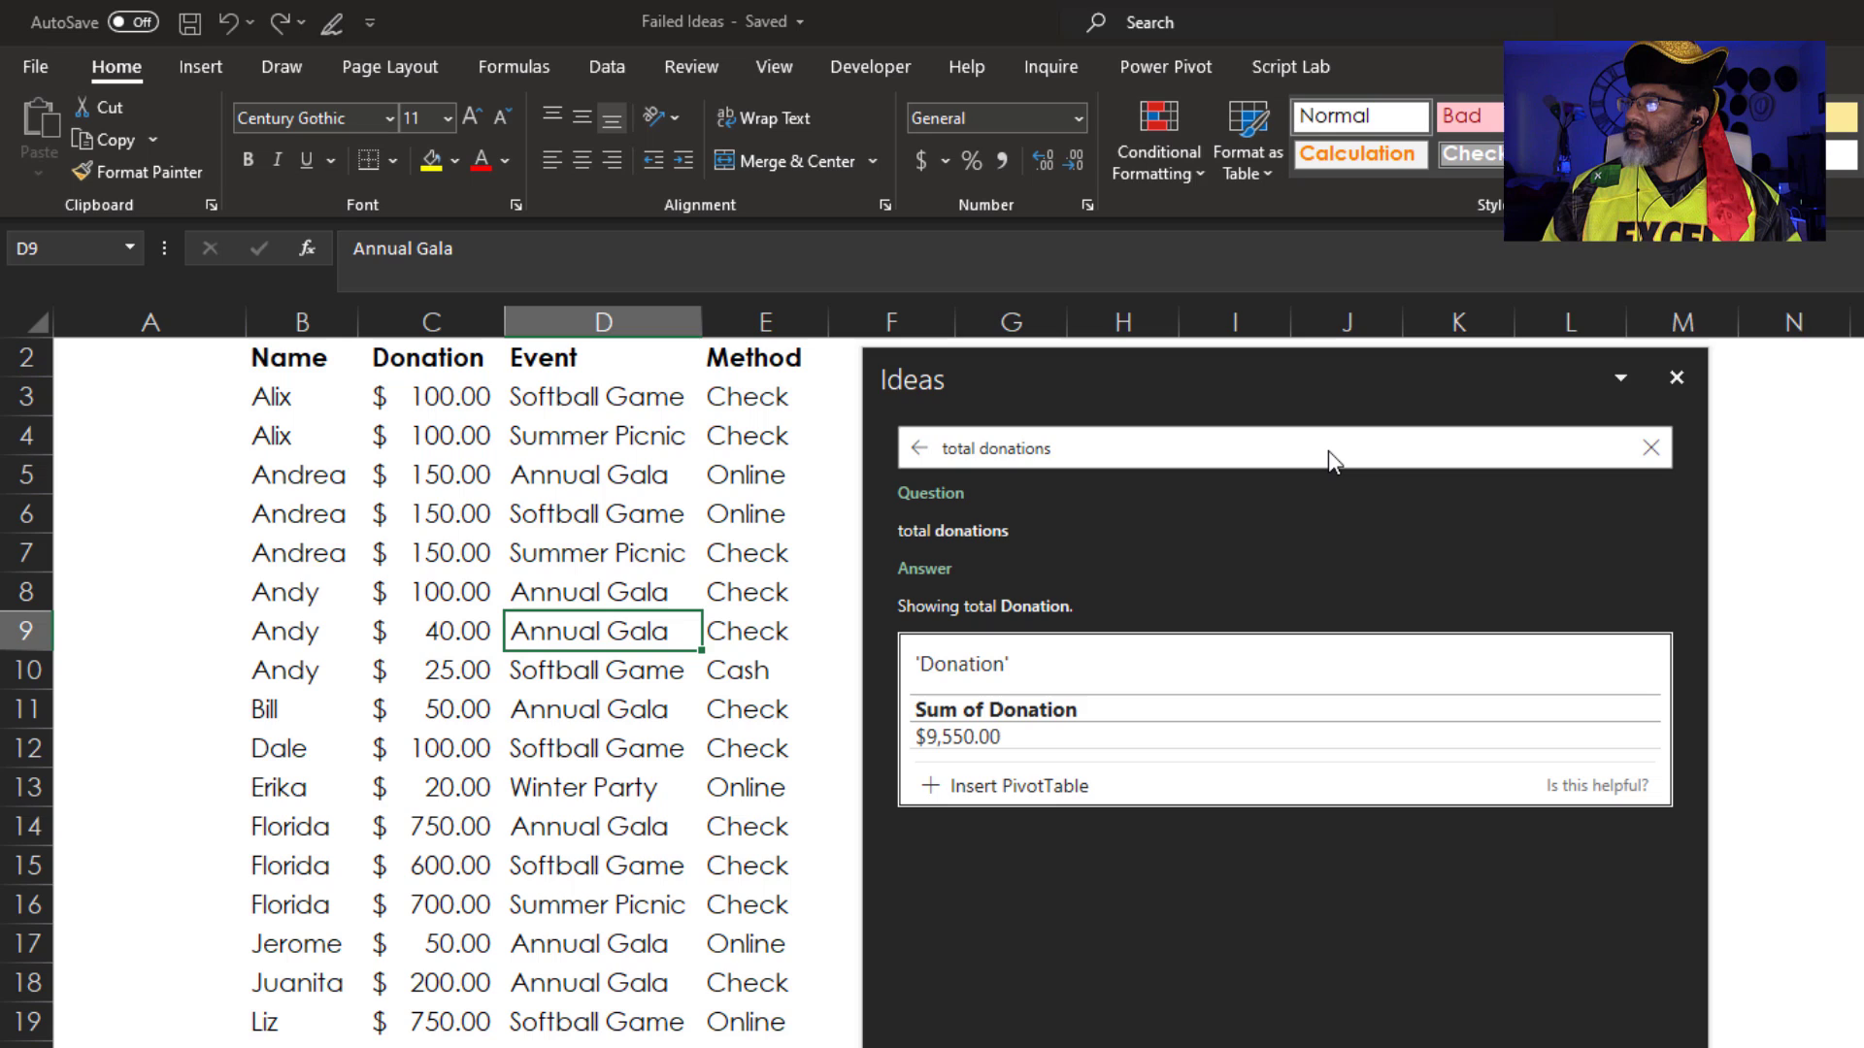
Ask 'top 3 donors', getting the $1,000, $1,000 and $975 donations.
{"action": "left_click", "coordinate": [1328, 450]}
{"action": "type", "text": "top"}
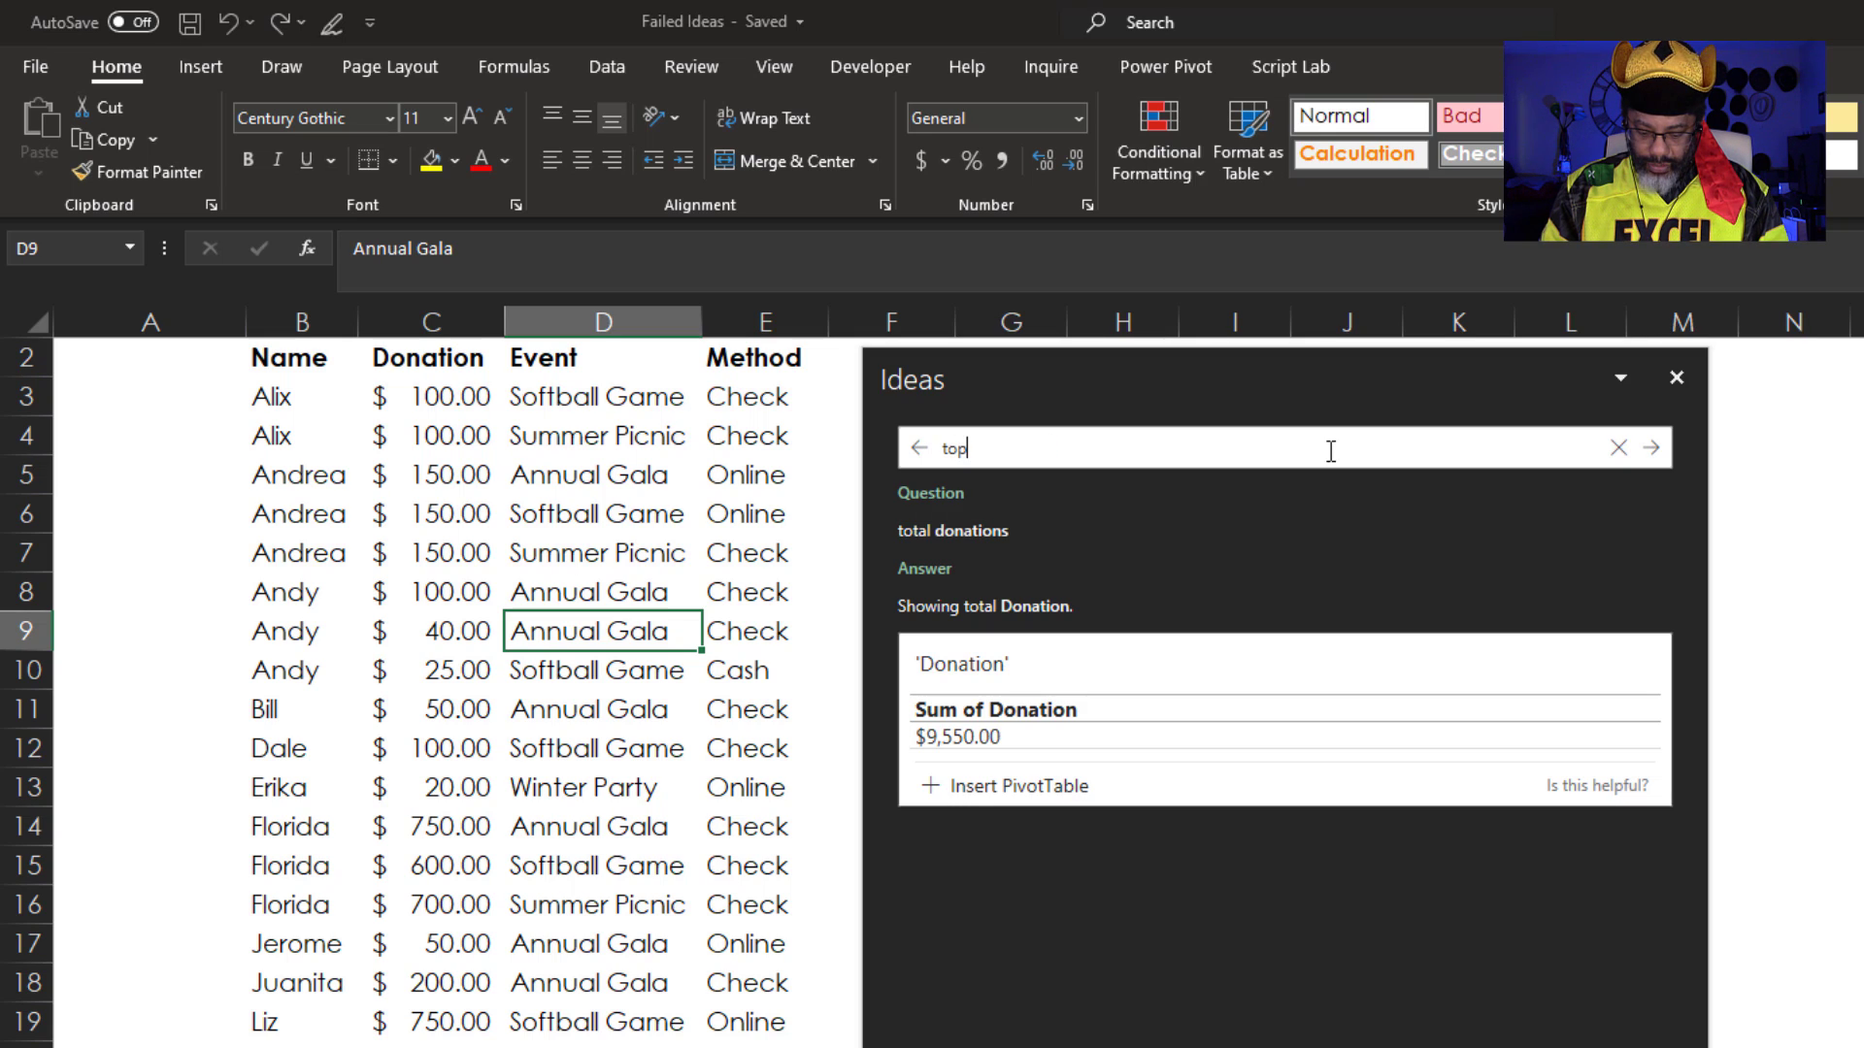
{"action": "type", "text": " 3 "}
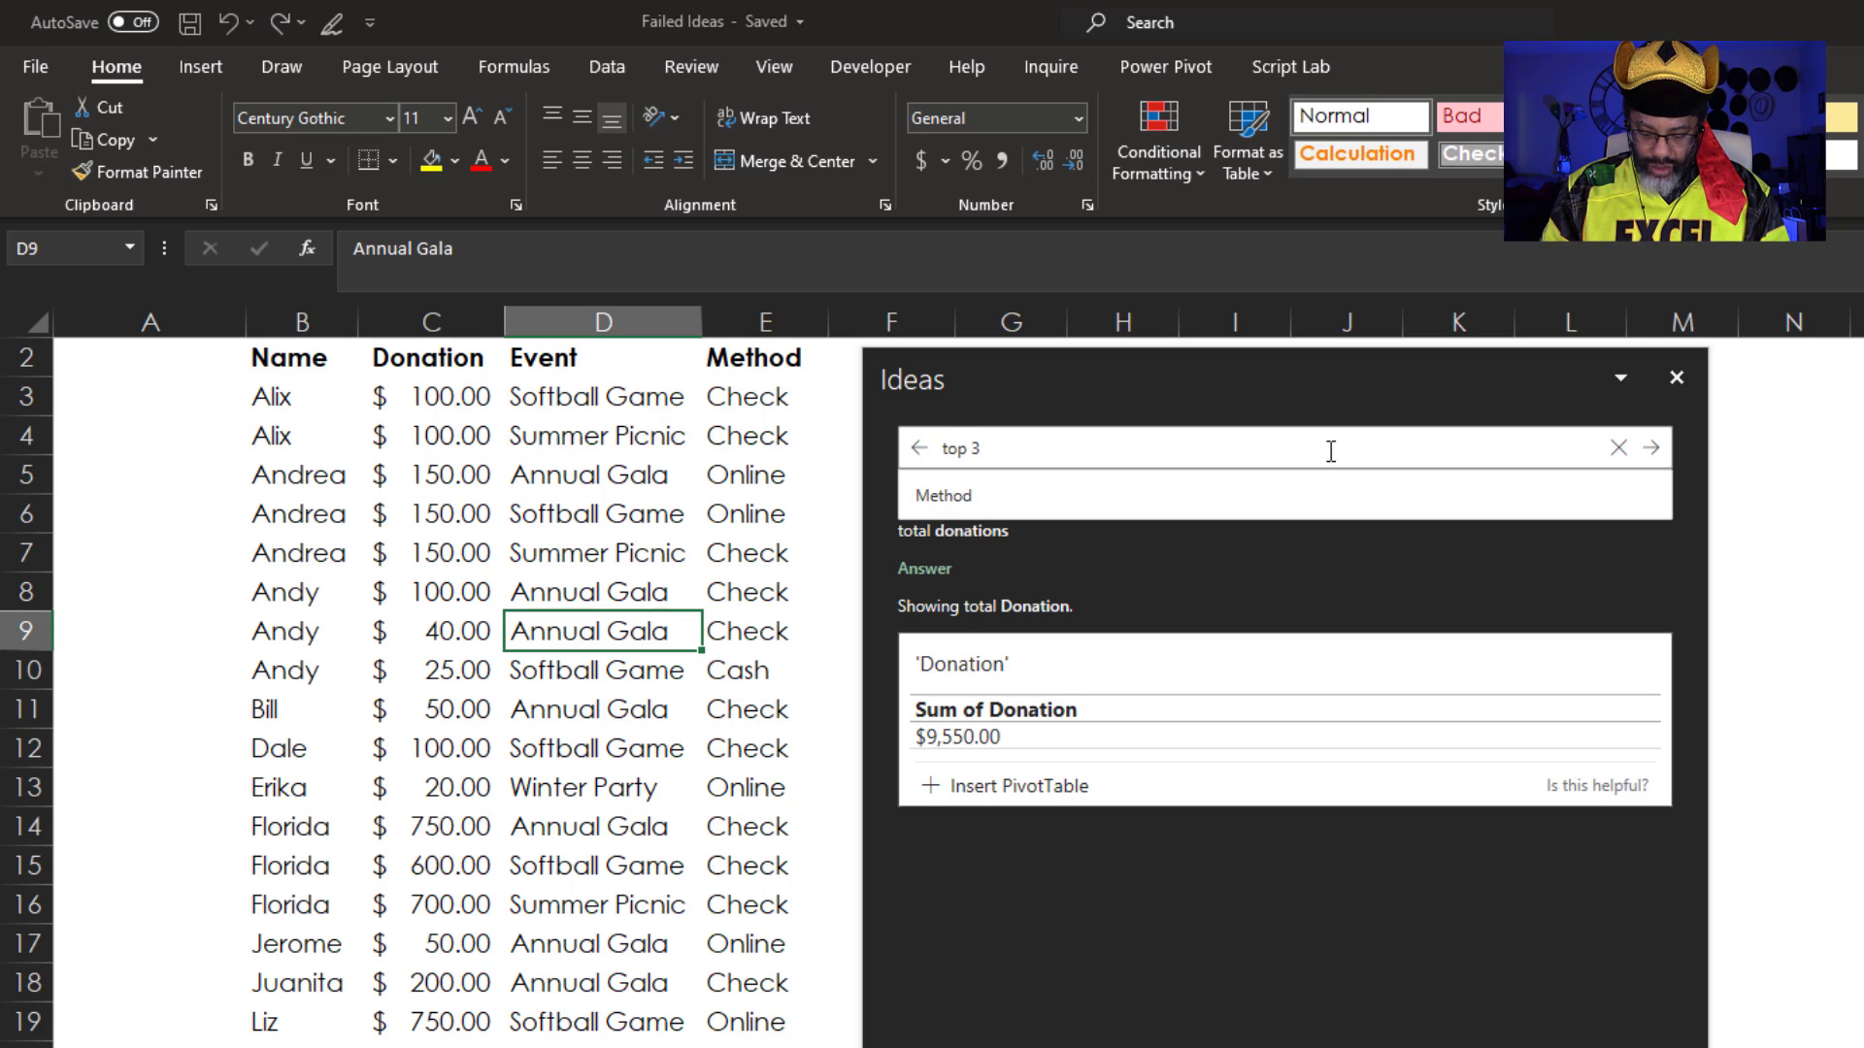
{"action": "type", "text": "donors"}
{"action": "key", "text": "Return"}
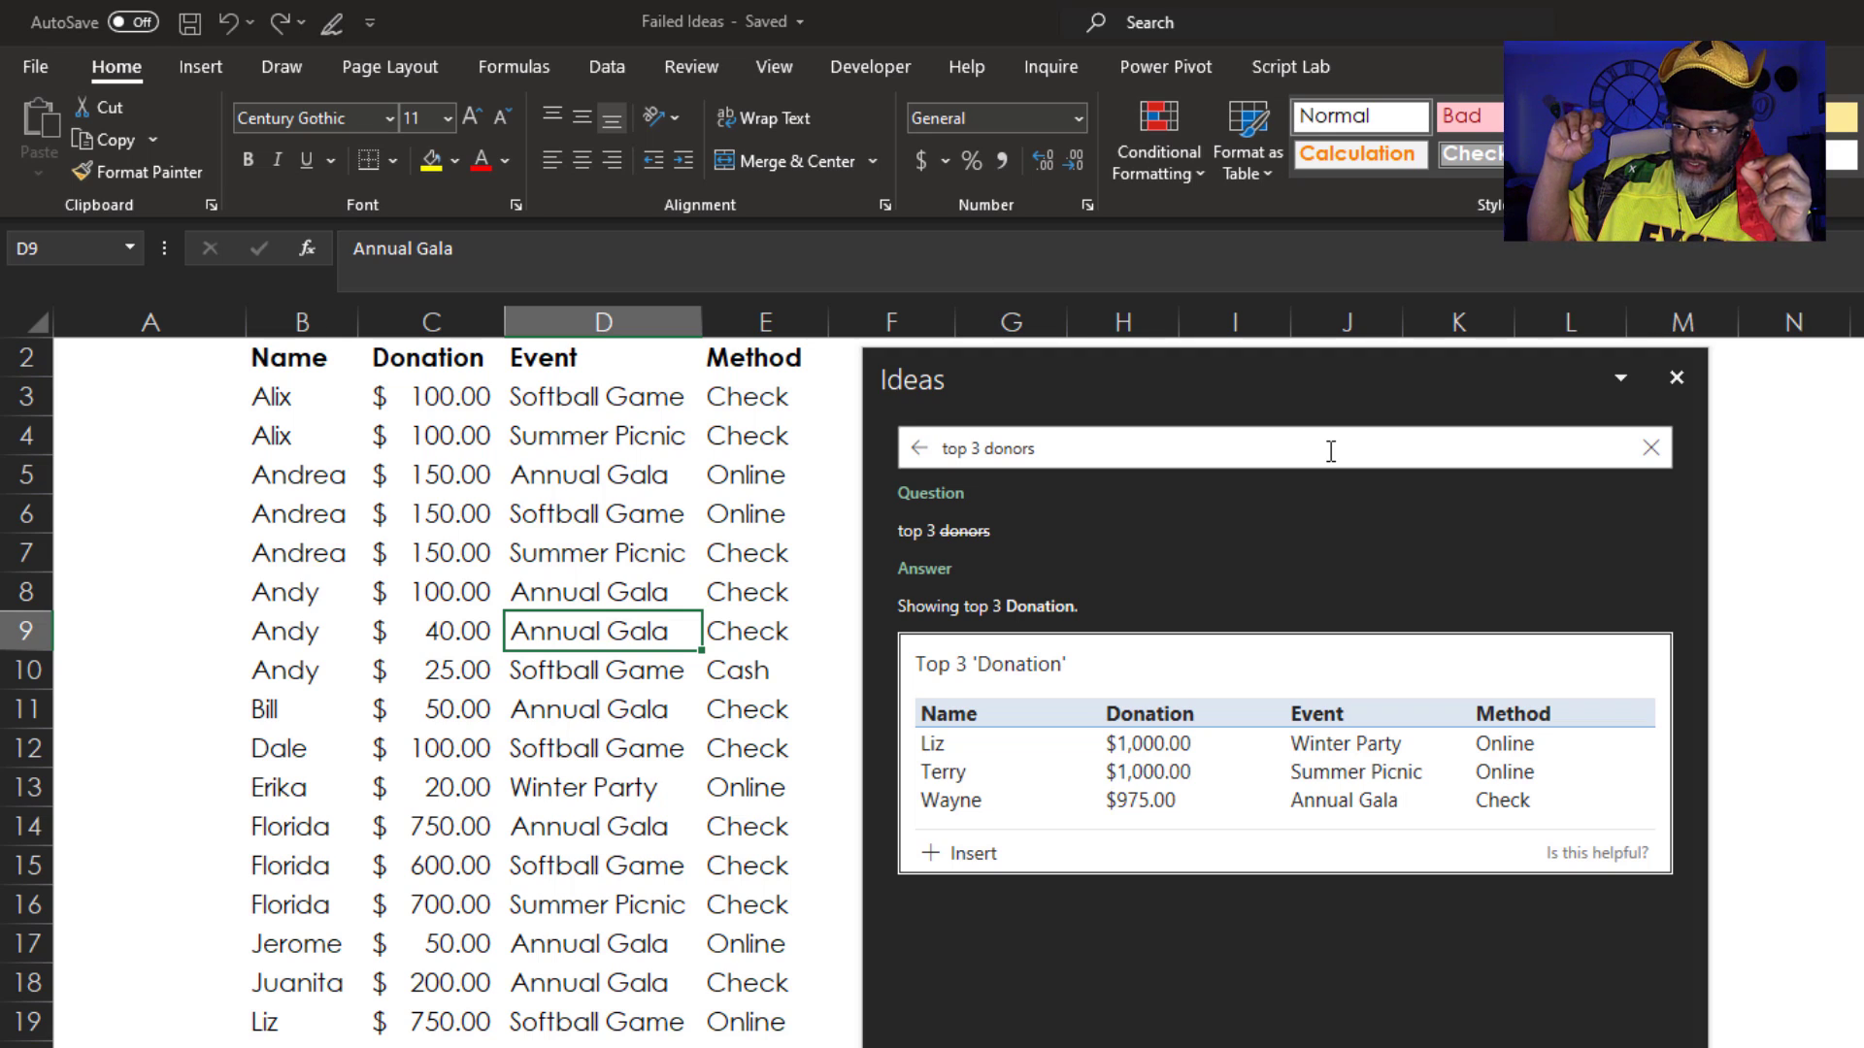
Replace the question with 'total donations by donor'.
{"action": "left_click_drag", "start_coordinate": [1330, 451], "coordinate": [908, 483]}
{"action": "key", "text": "BackSpace"}
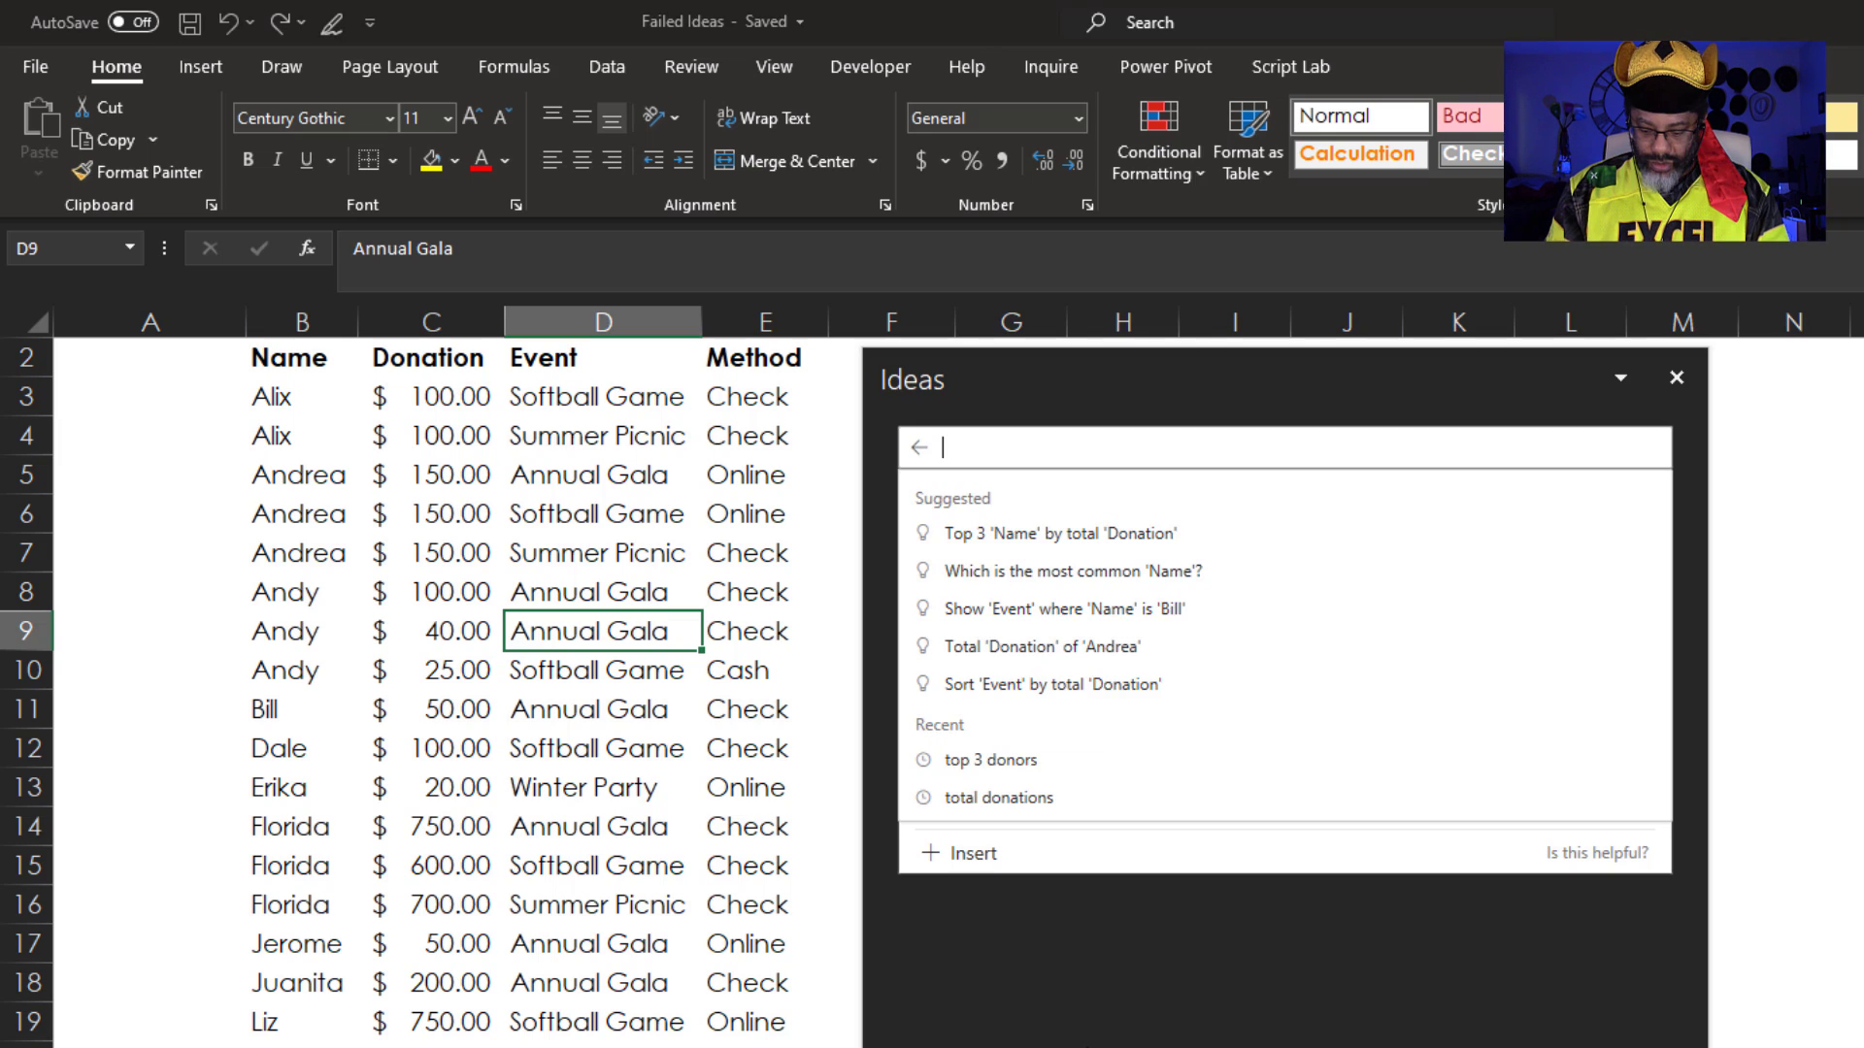
{"action": "type", "text": "total donations "}
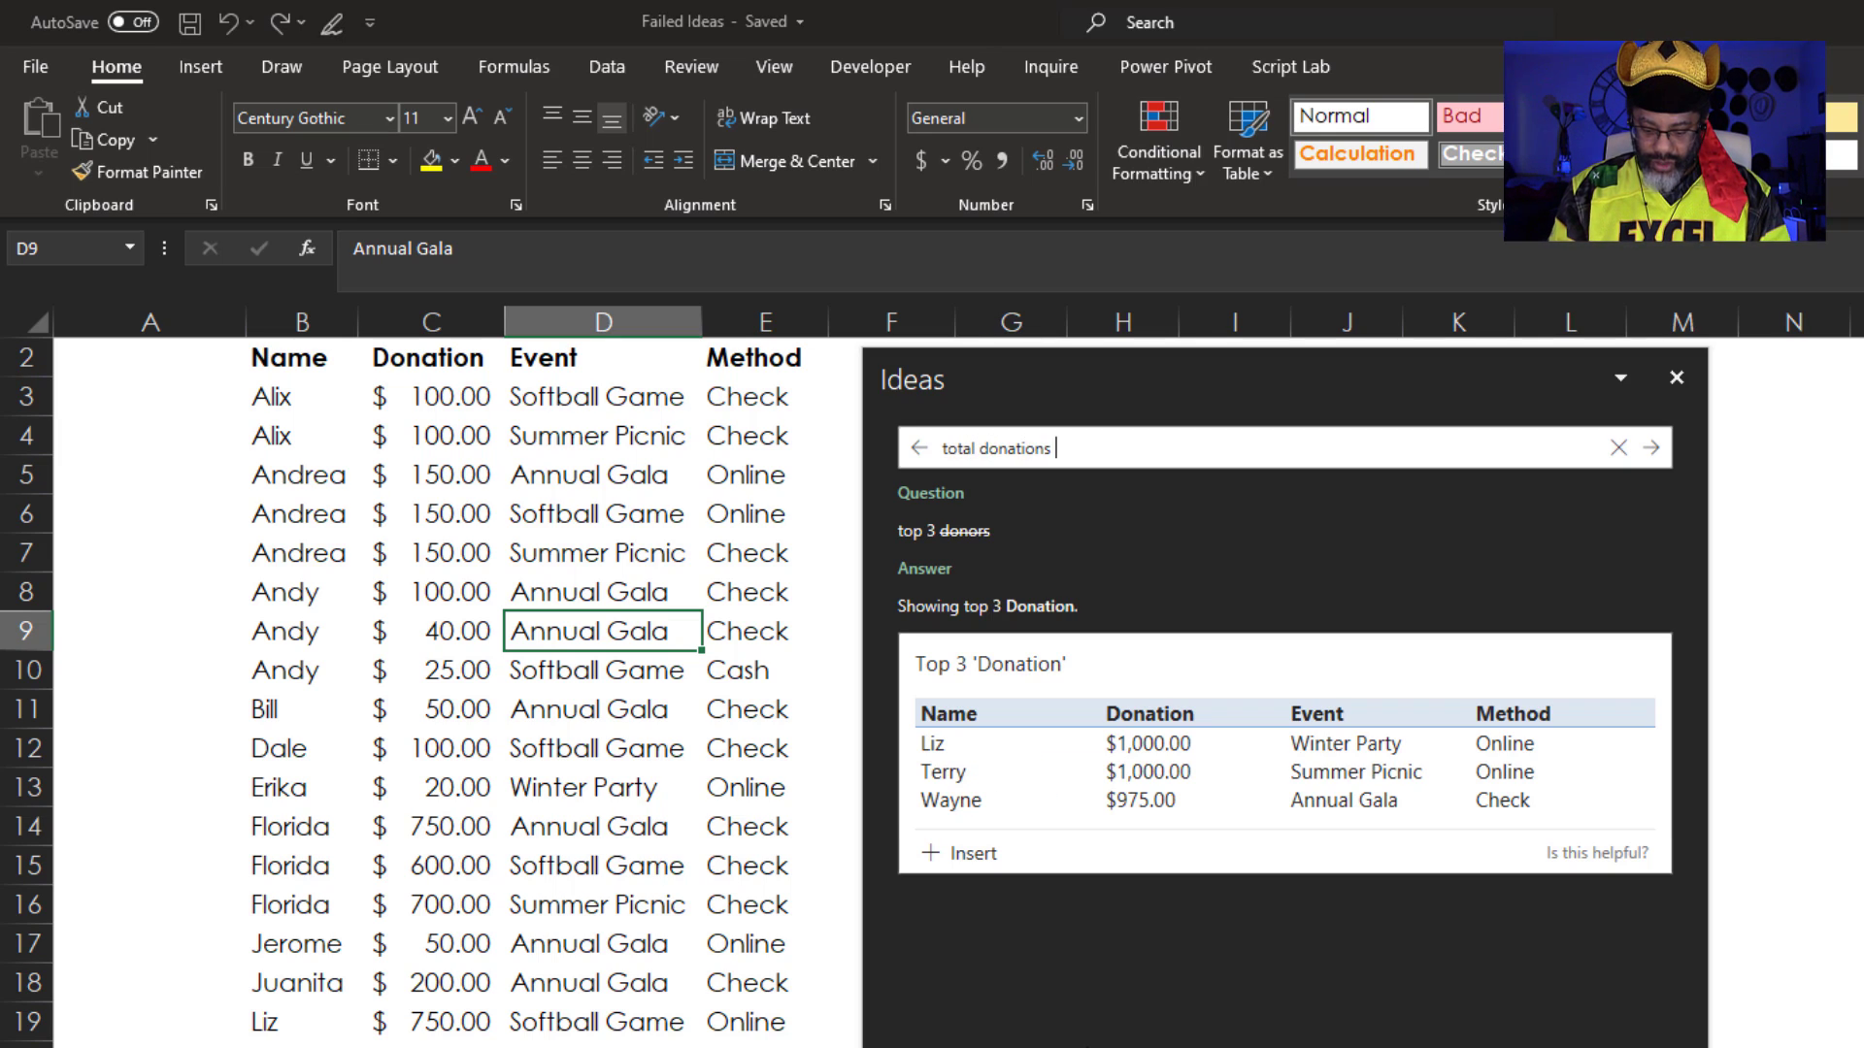
{"action": "type", "text": "by donor"}
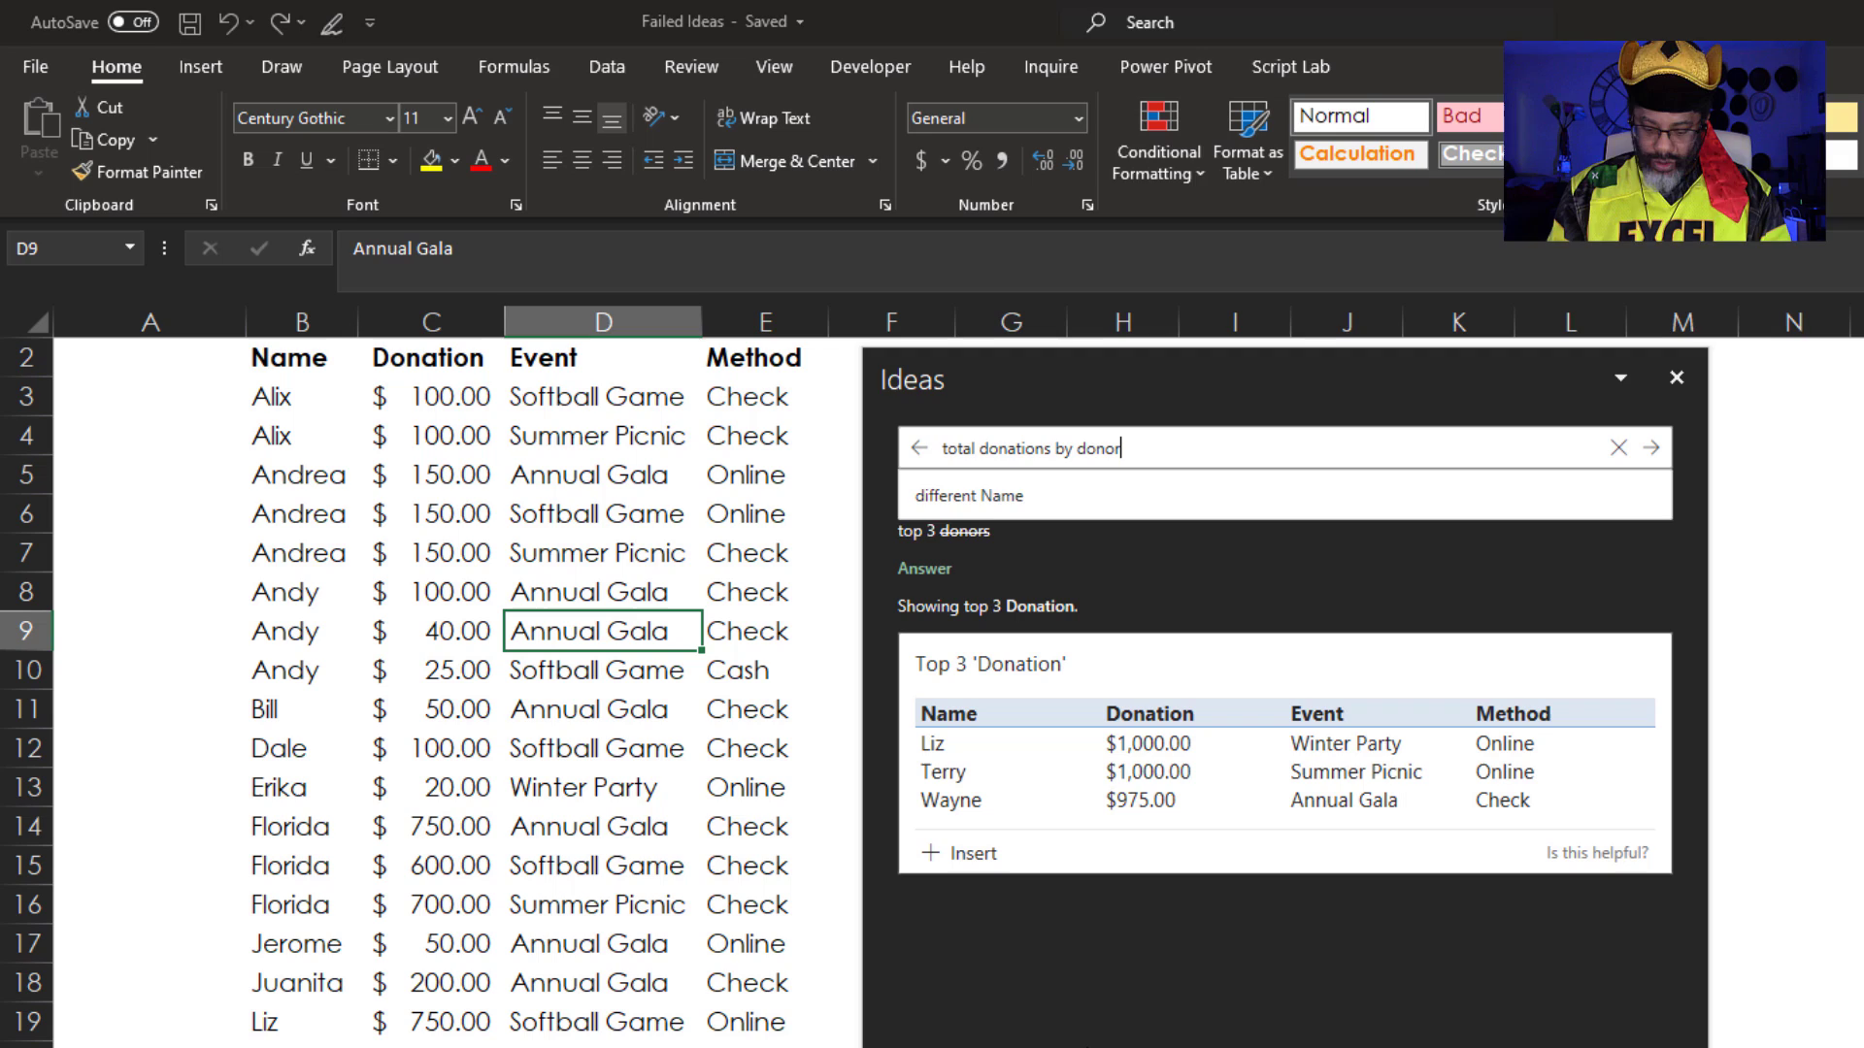
{"action": "key", "text": "Return"}
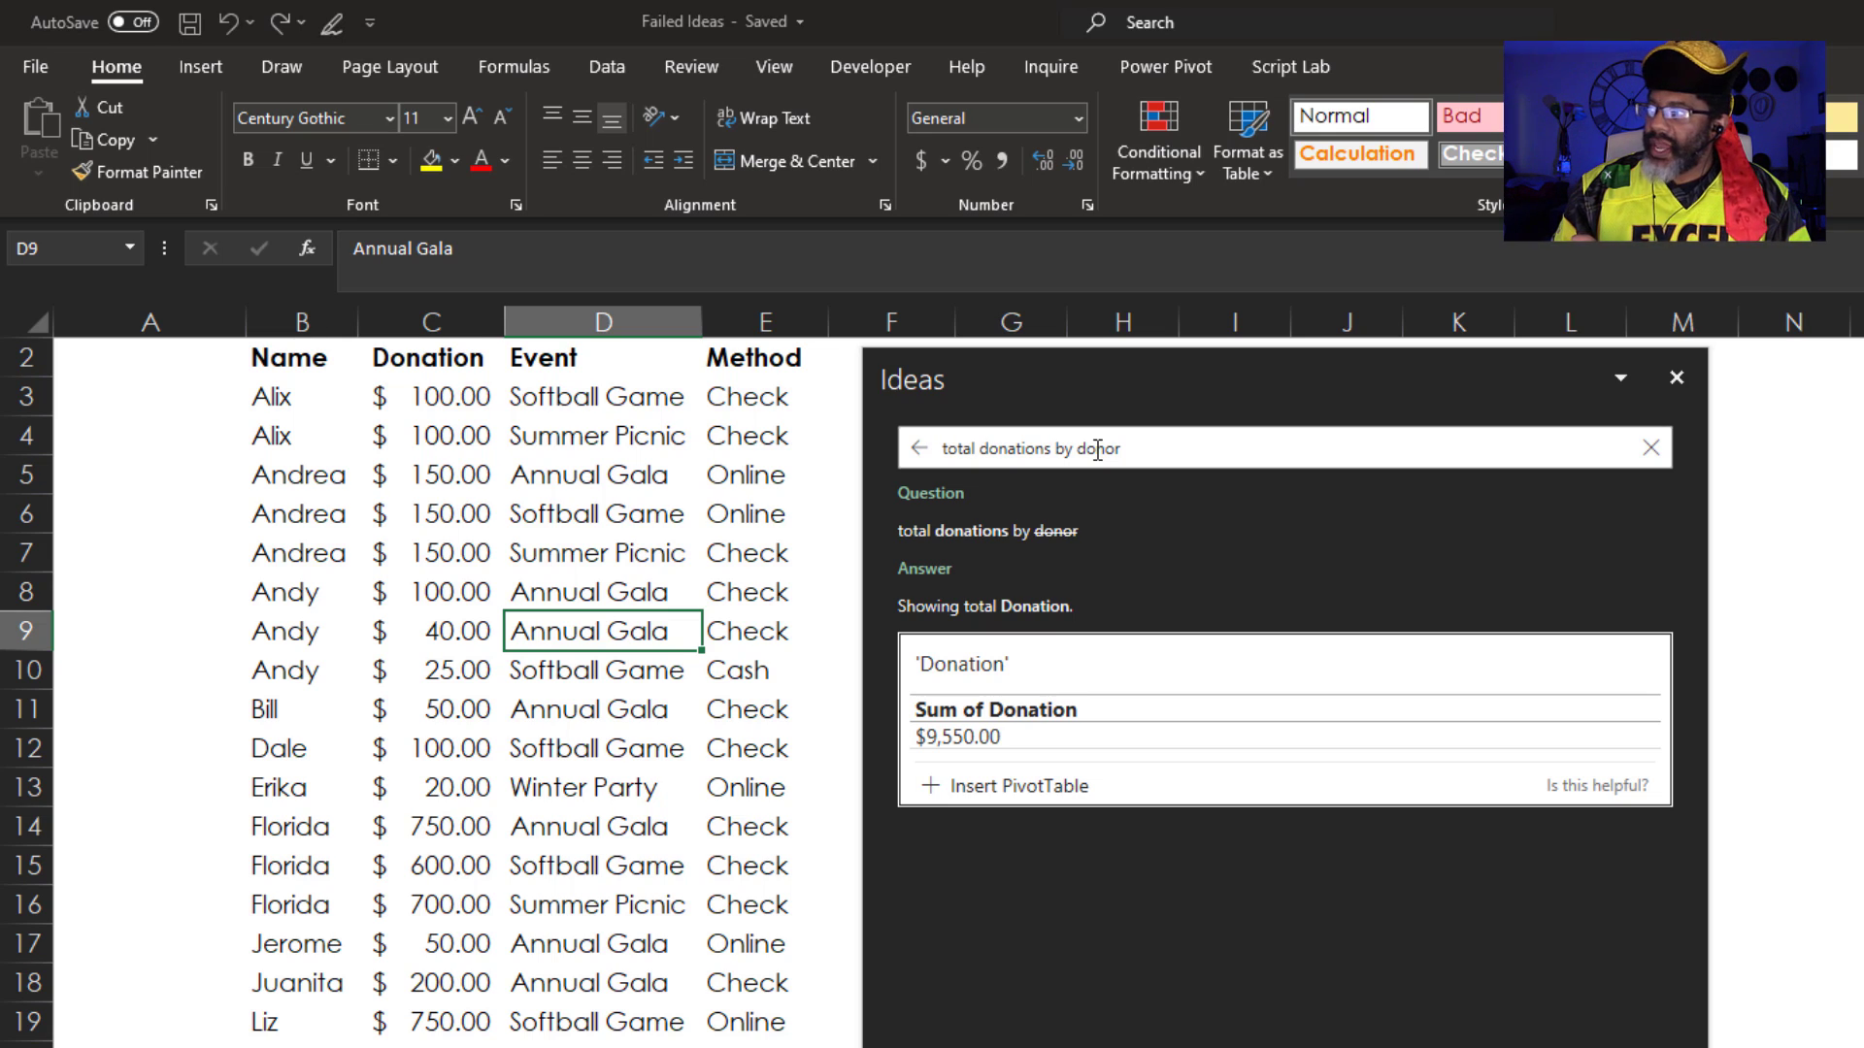
Change 'donor' to 'person' and insert the Donation by Name PivotChart.
{"action": "double_click", "coordinate": [1098, 450]}
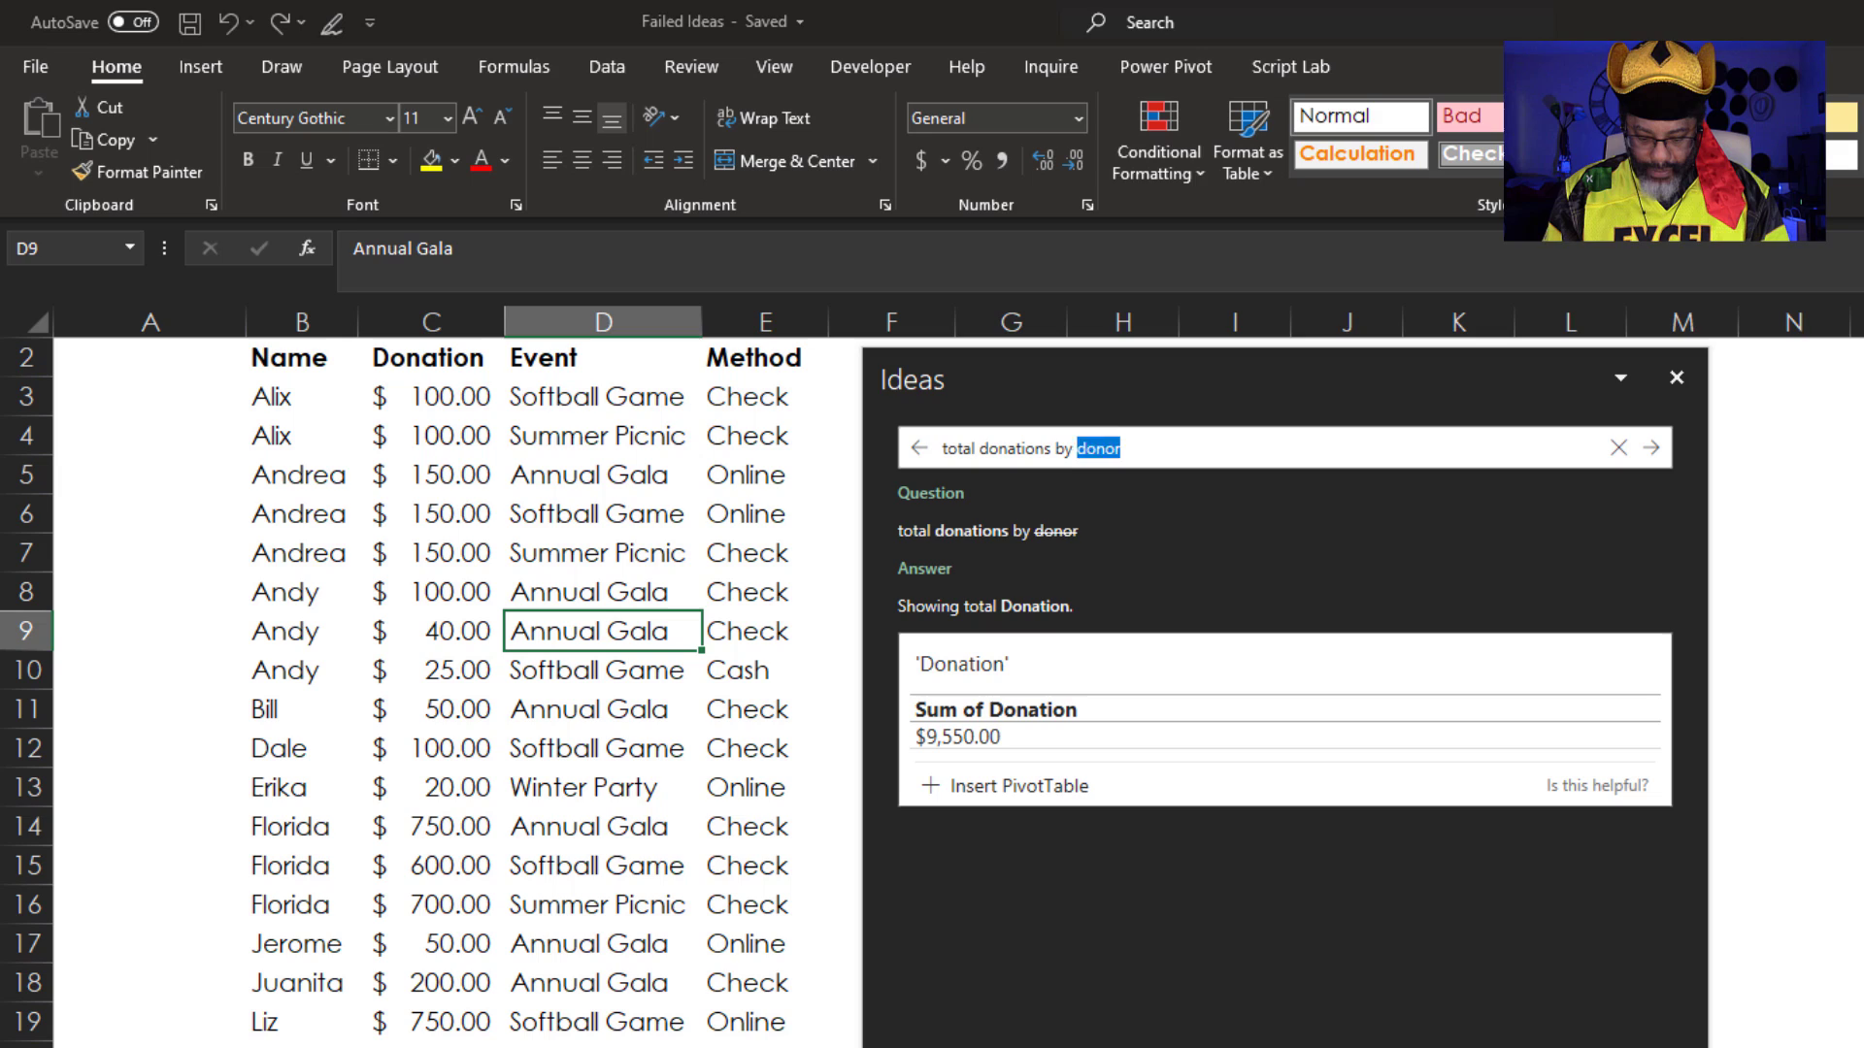
{"action": "type", "text": "person"}
{"action": "key", "text": "Return"}
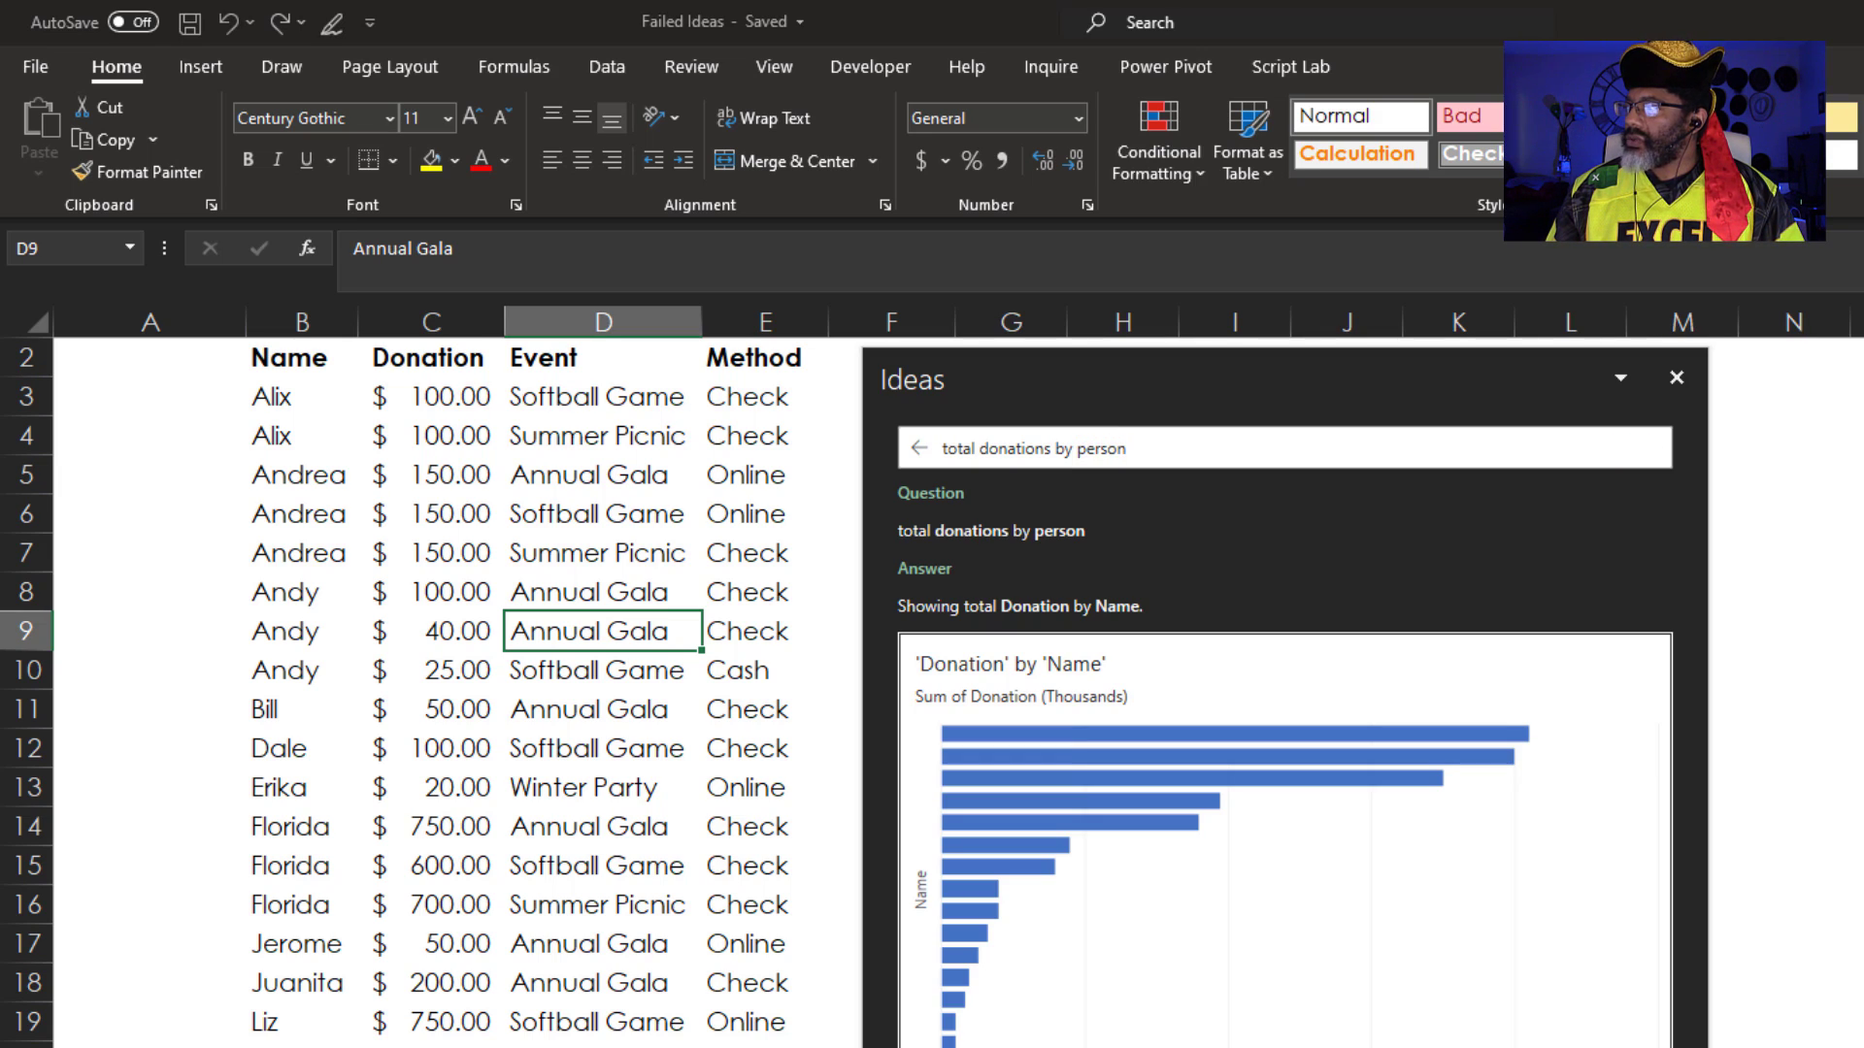
{"action": "left_click", "coordinate": [1169, 956]}
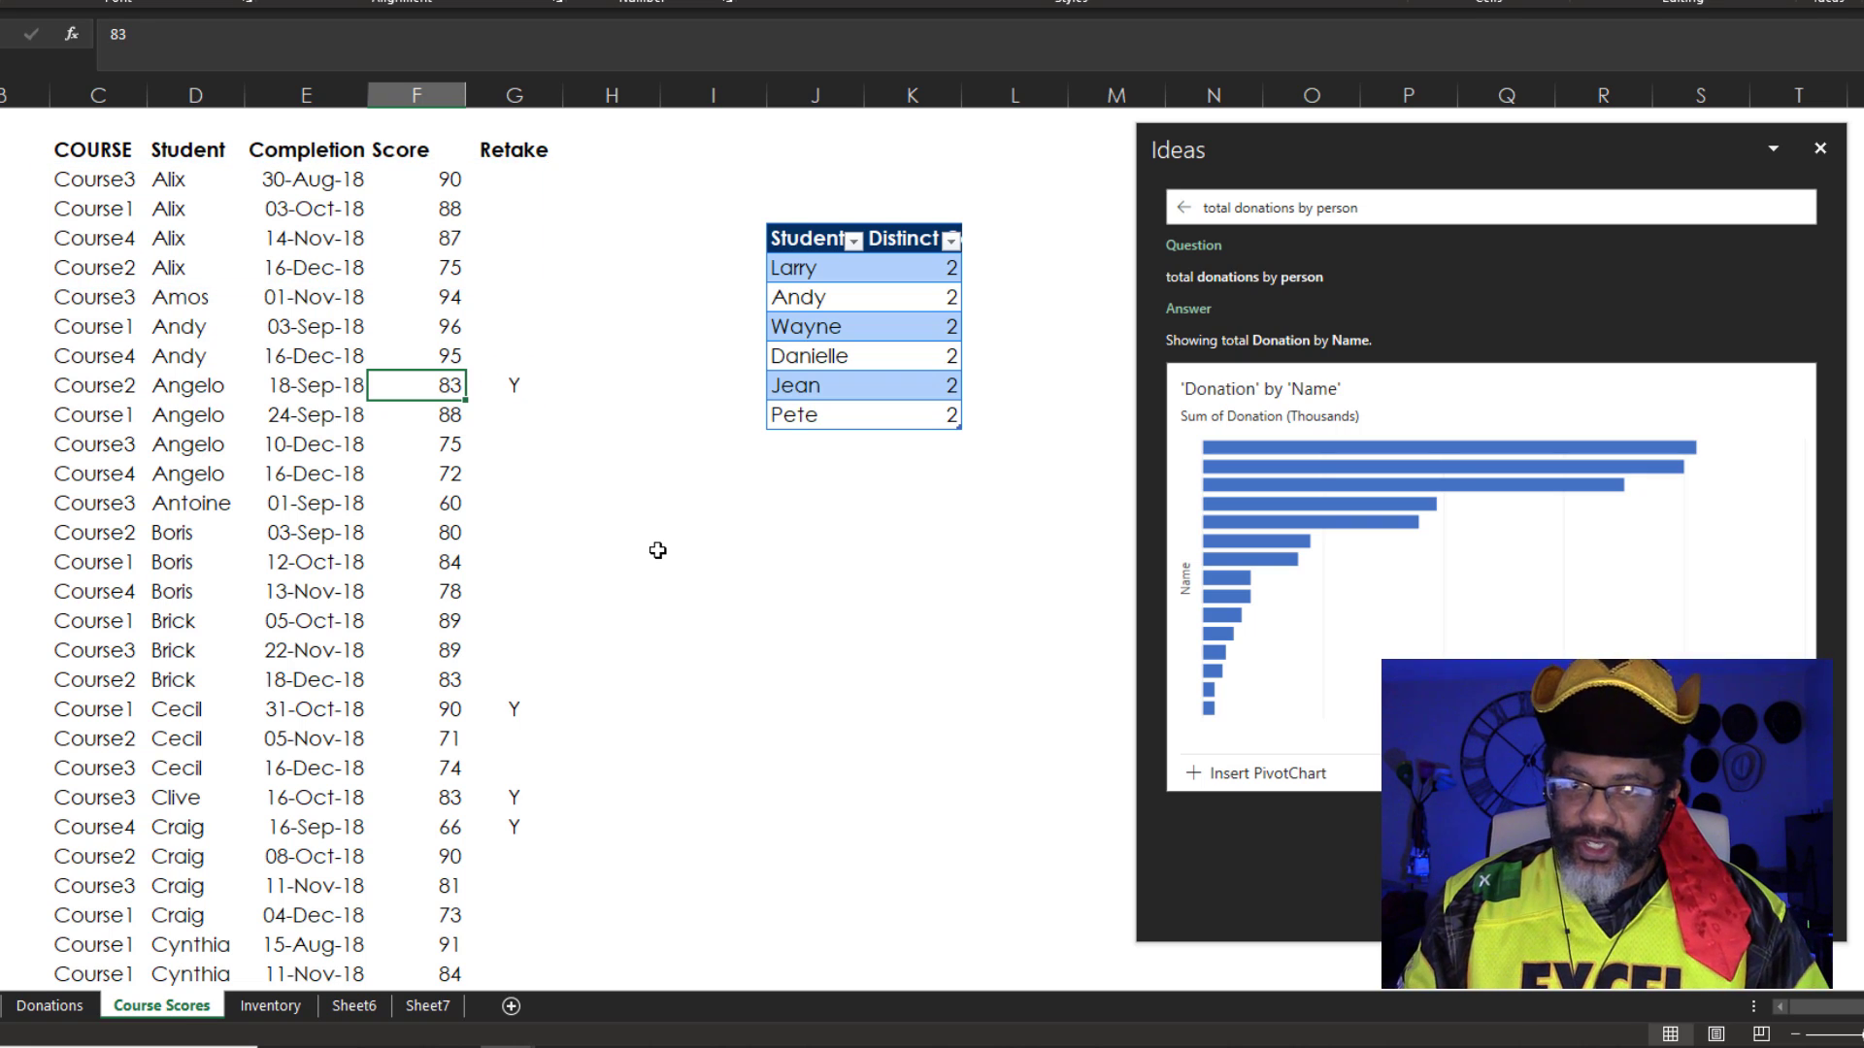
Ask Ideas 'who took retakes?' on the Course Scores data, getting a list of student names.
{"action": "left_click_drag", "start_coordinate": [1357, 207], "coordinate": [1203, 207]}
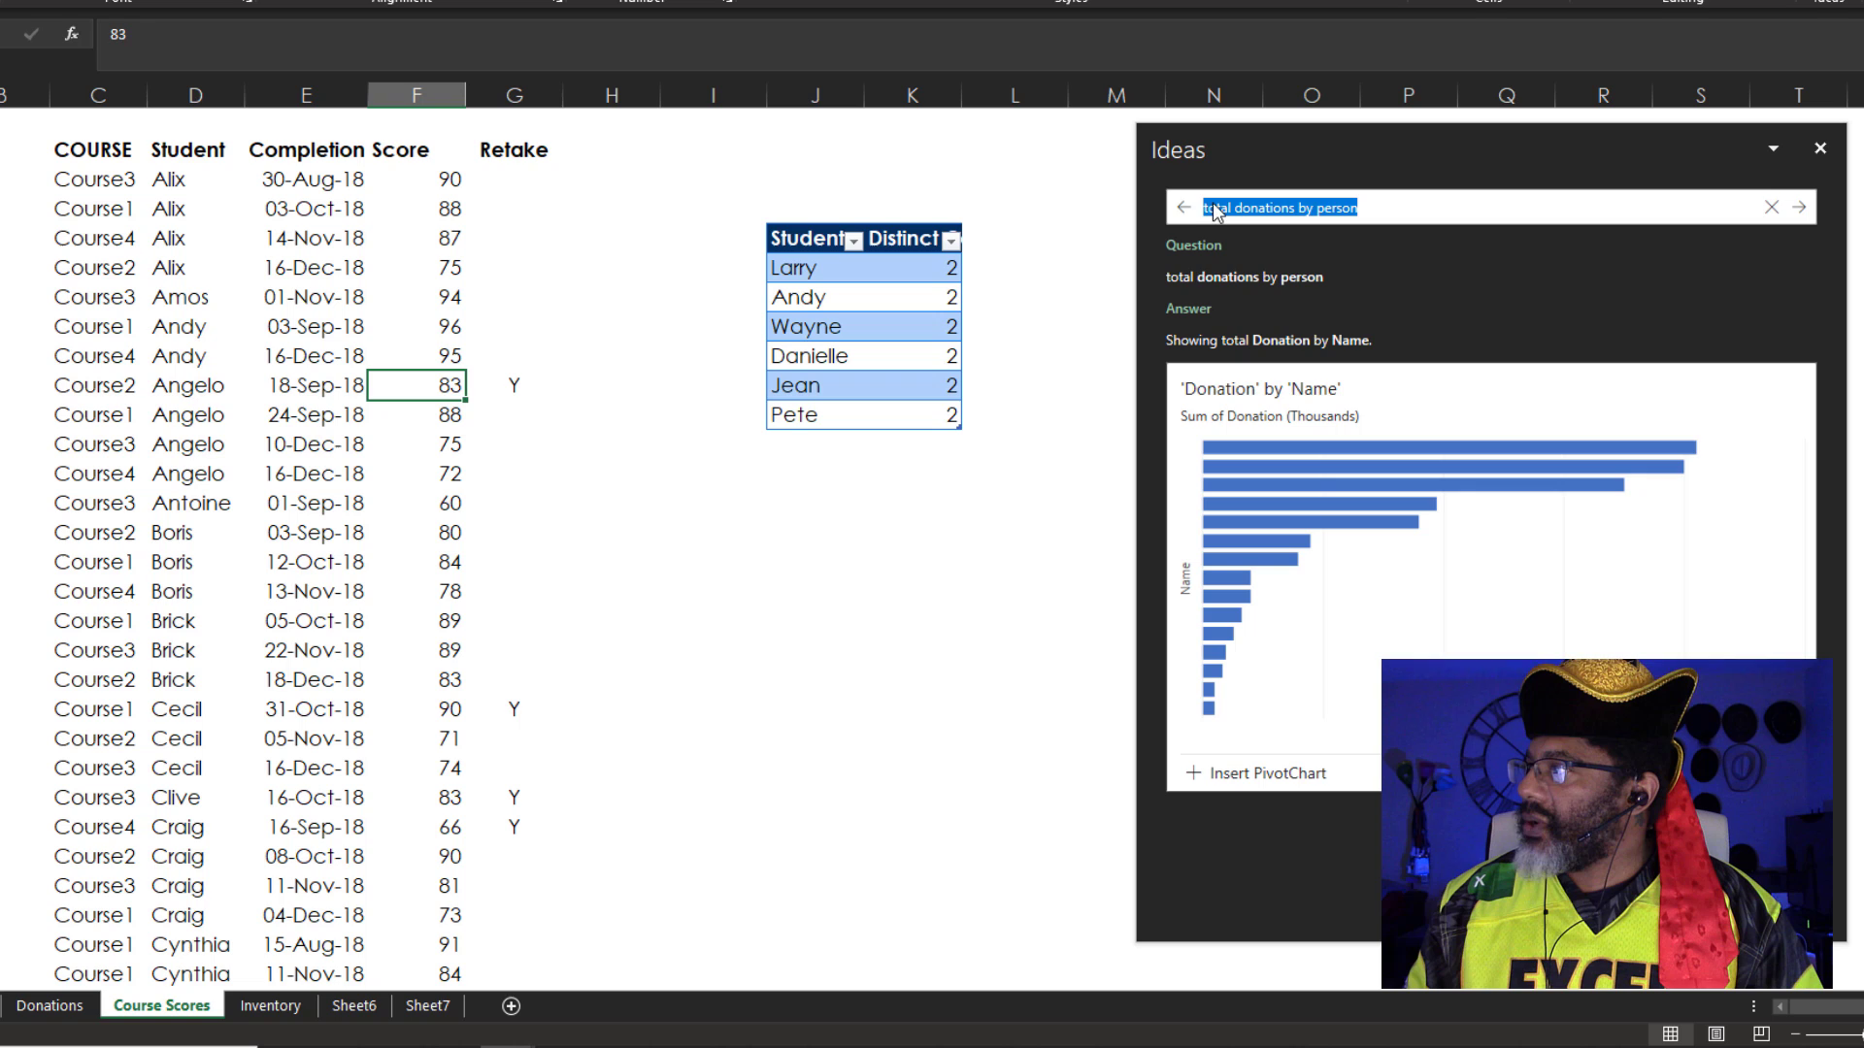
{"action": "type", "text": "wh"}
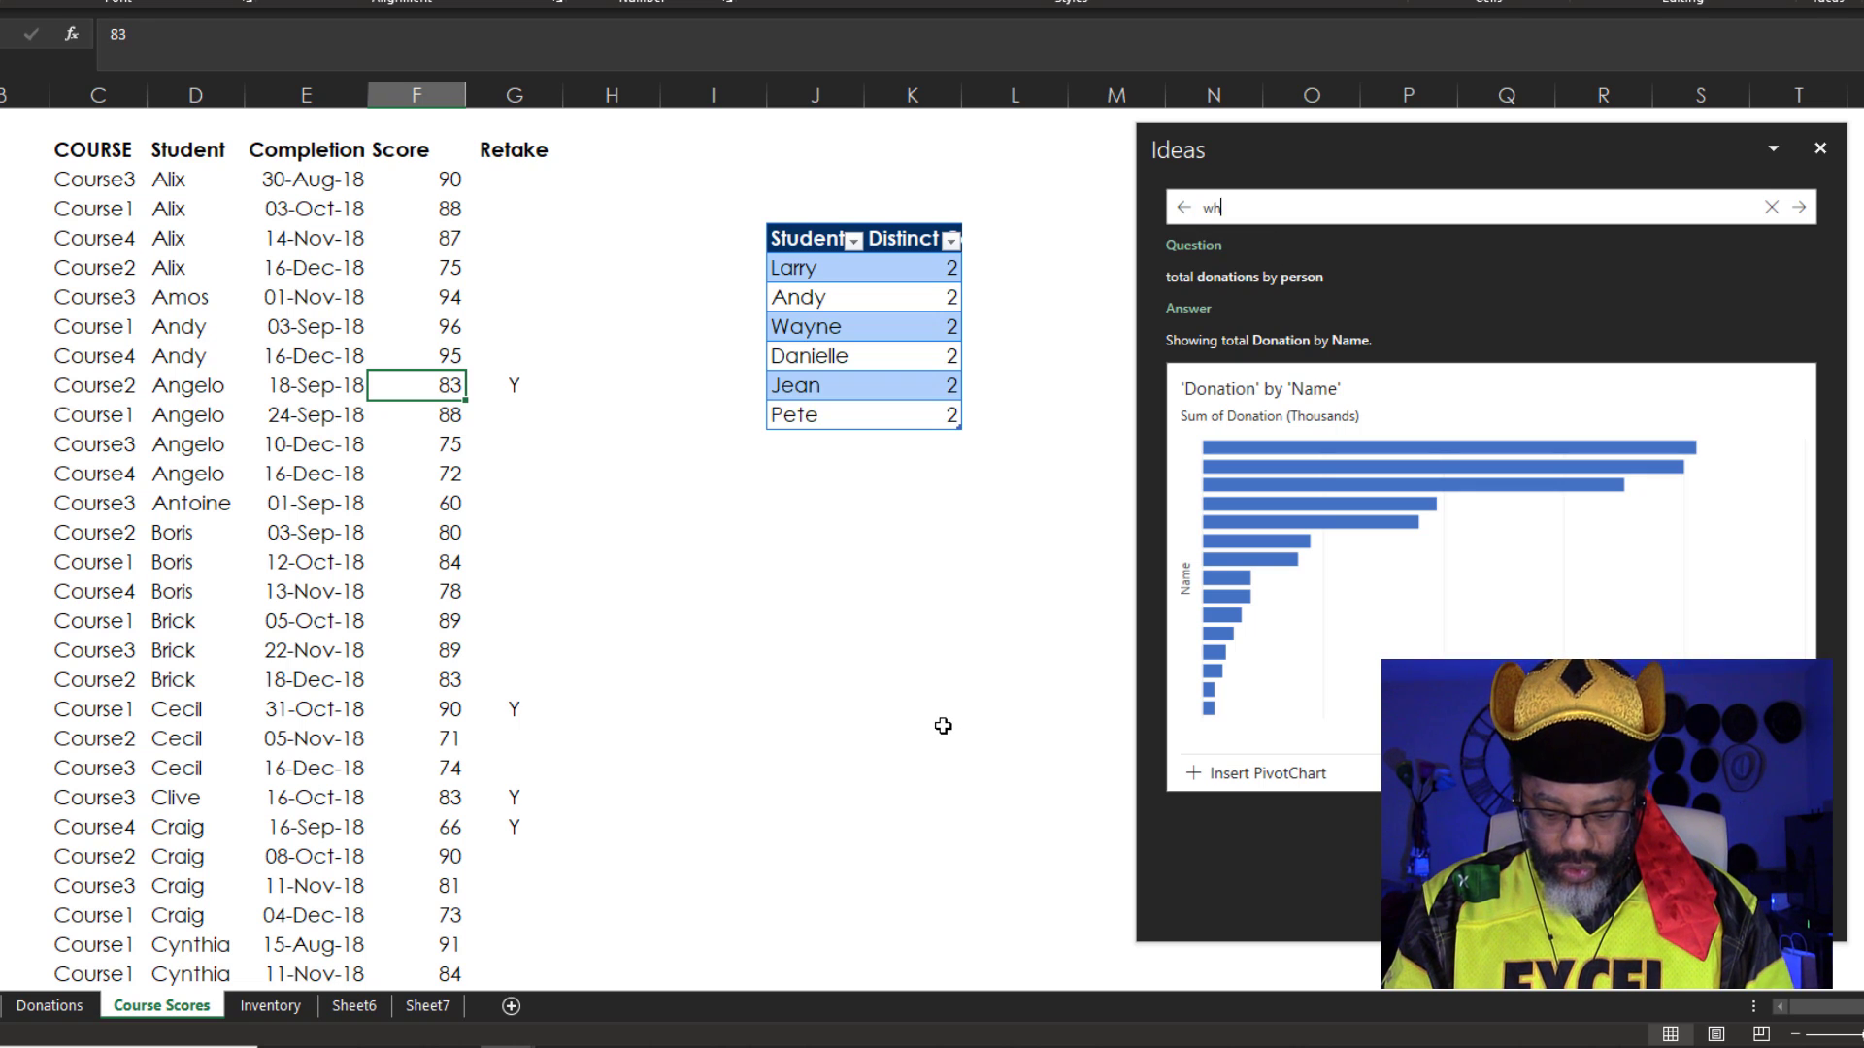
{"action": "type", "text": "o took retakes?"}
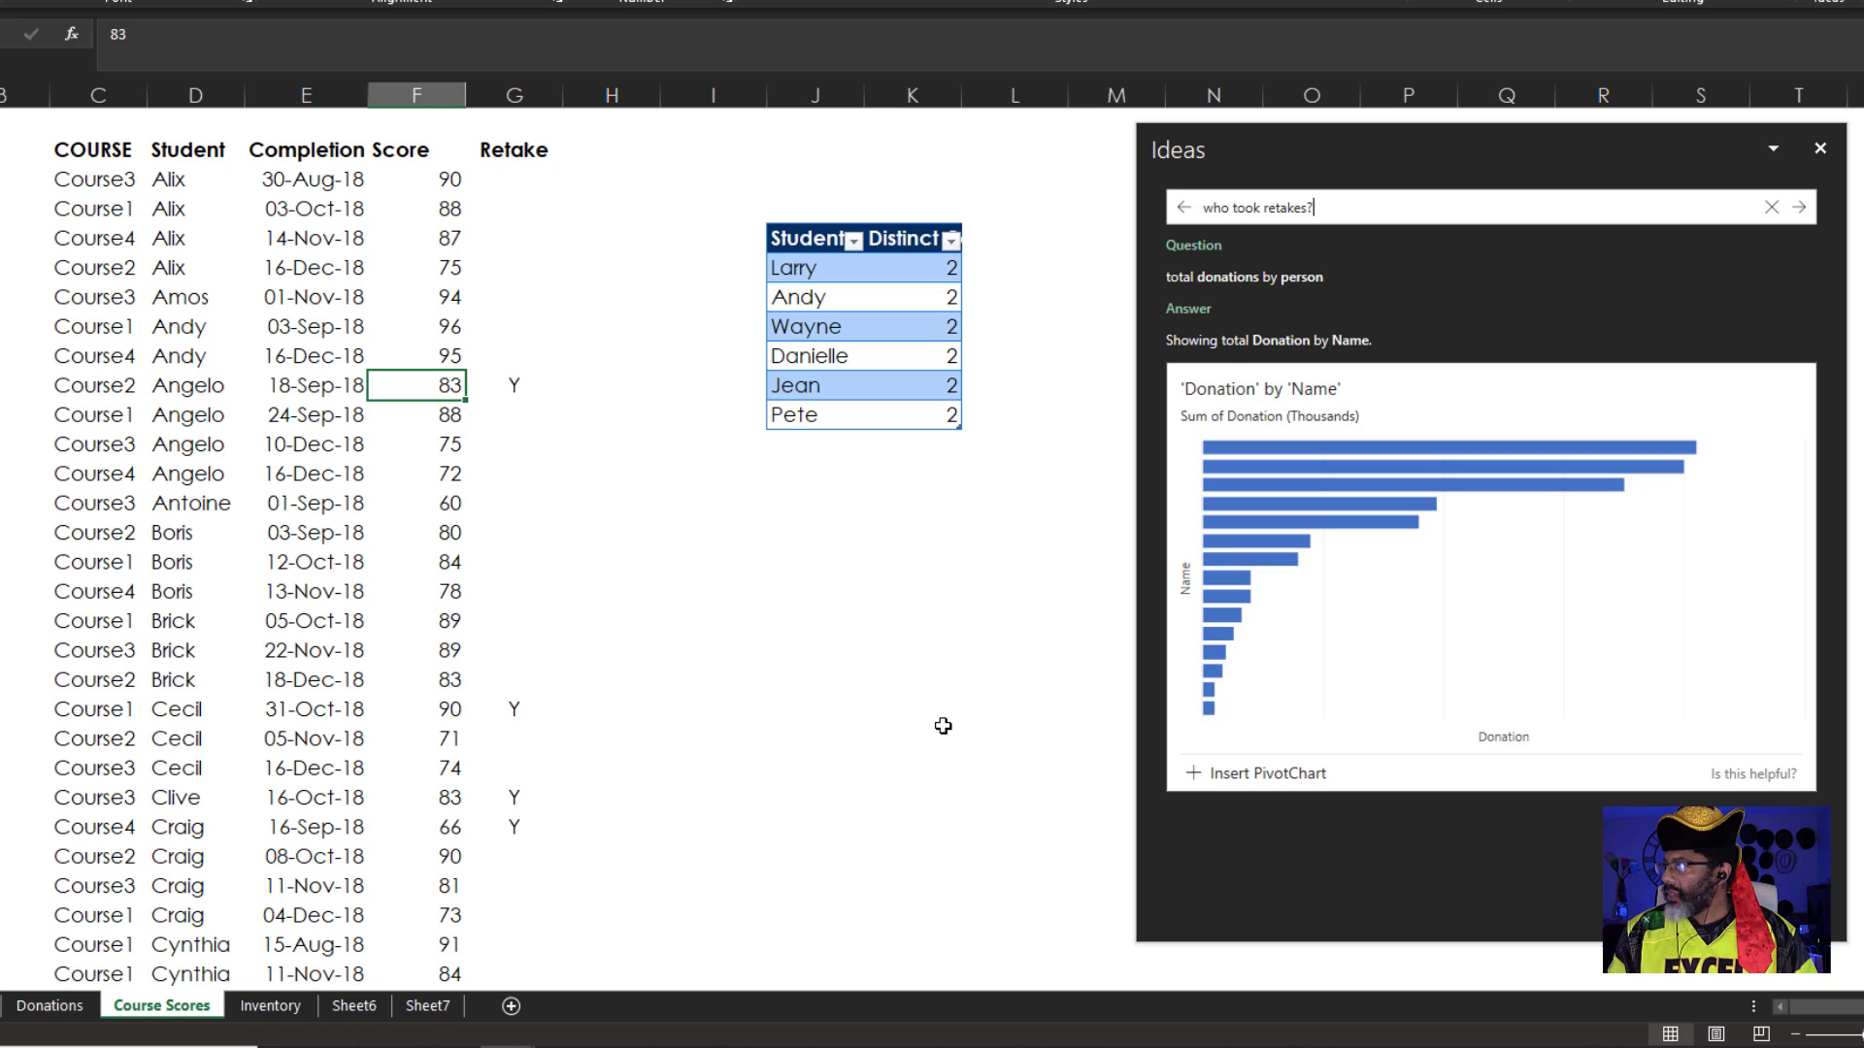
{"action": "key", "text": "Return"}
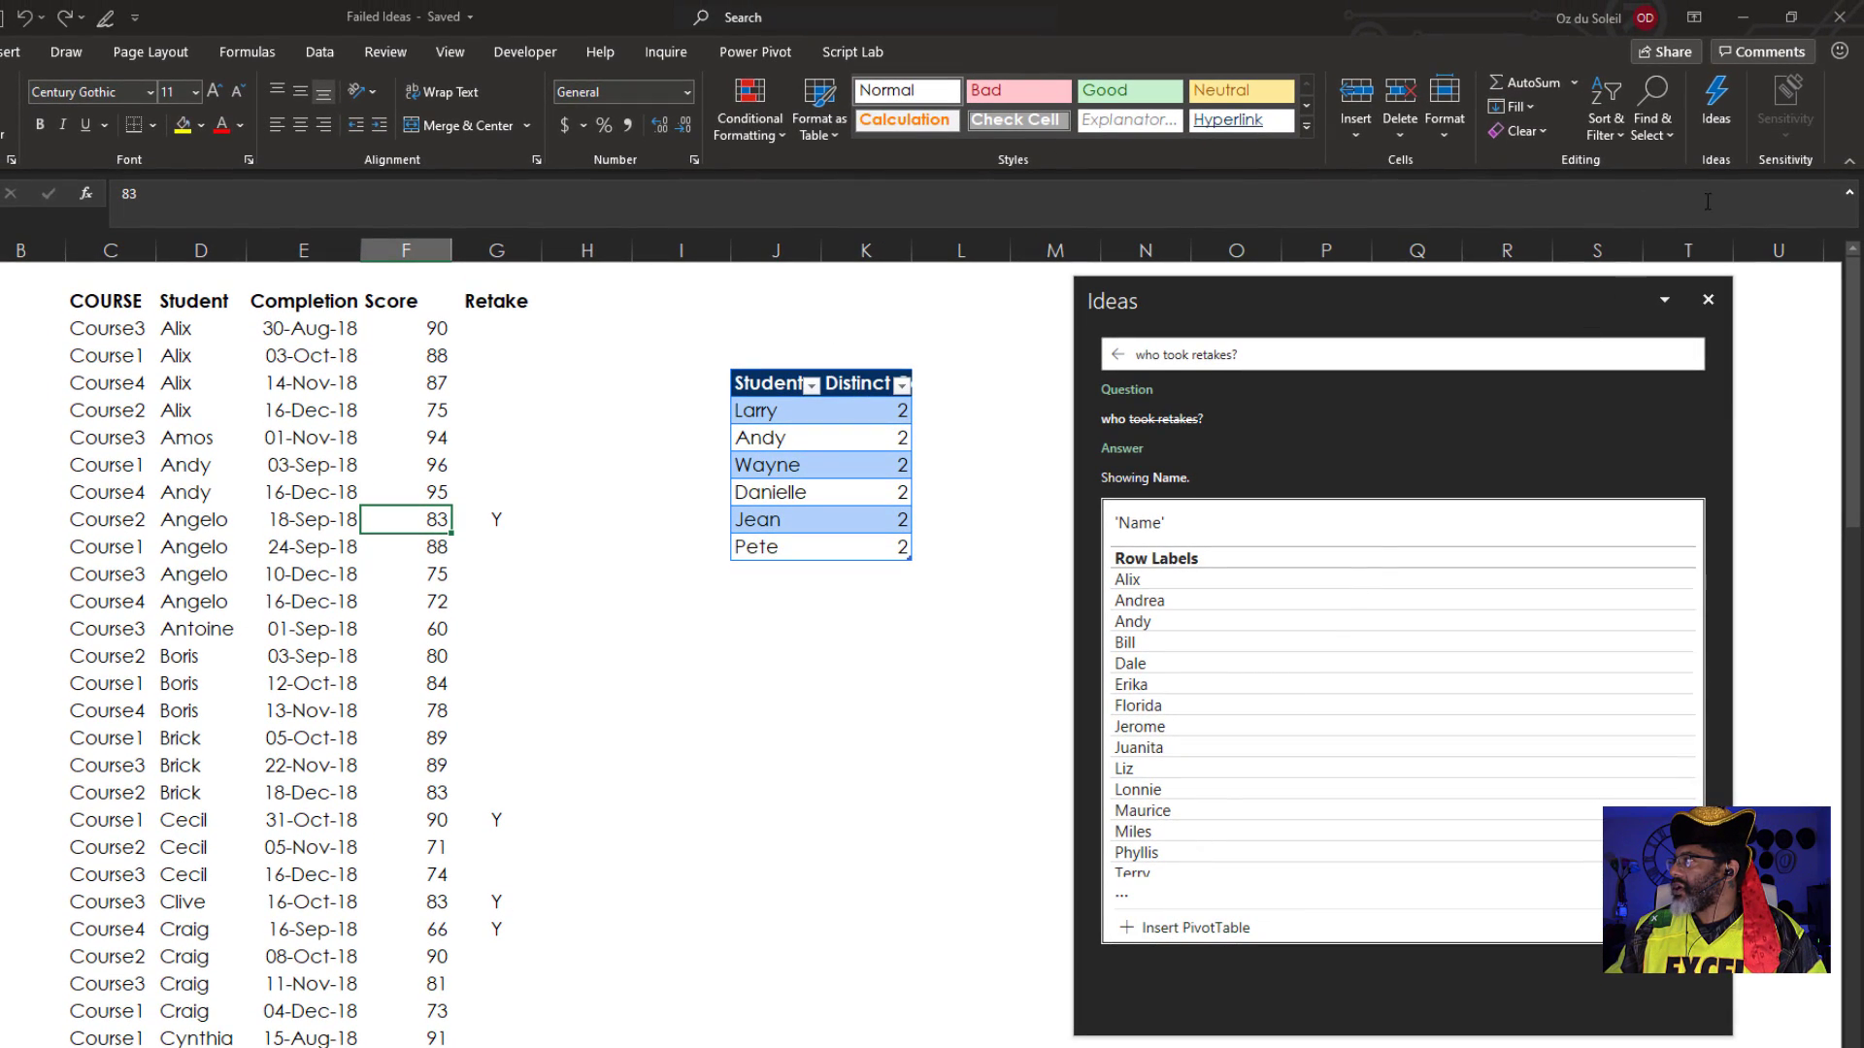
Refresh Ideas and move its pane further left over the sheet.
{"action": "left_click", "coordinate": [1714, 107]}
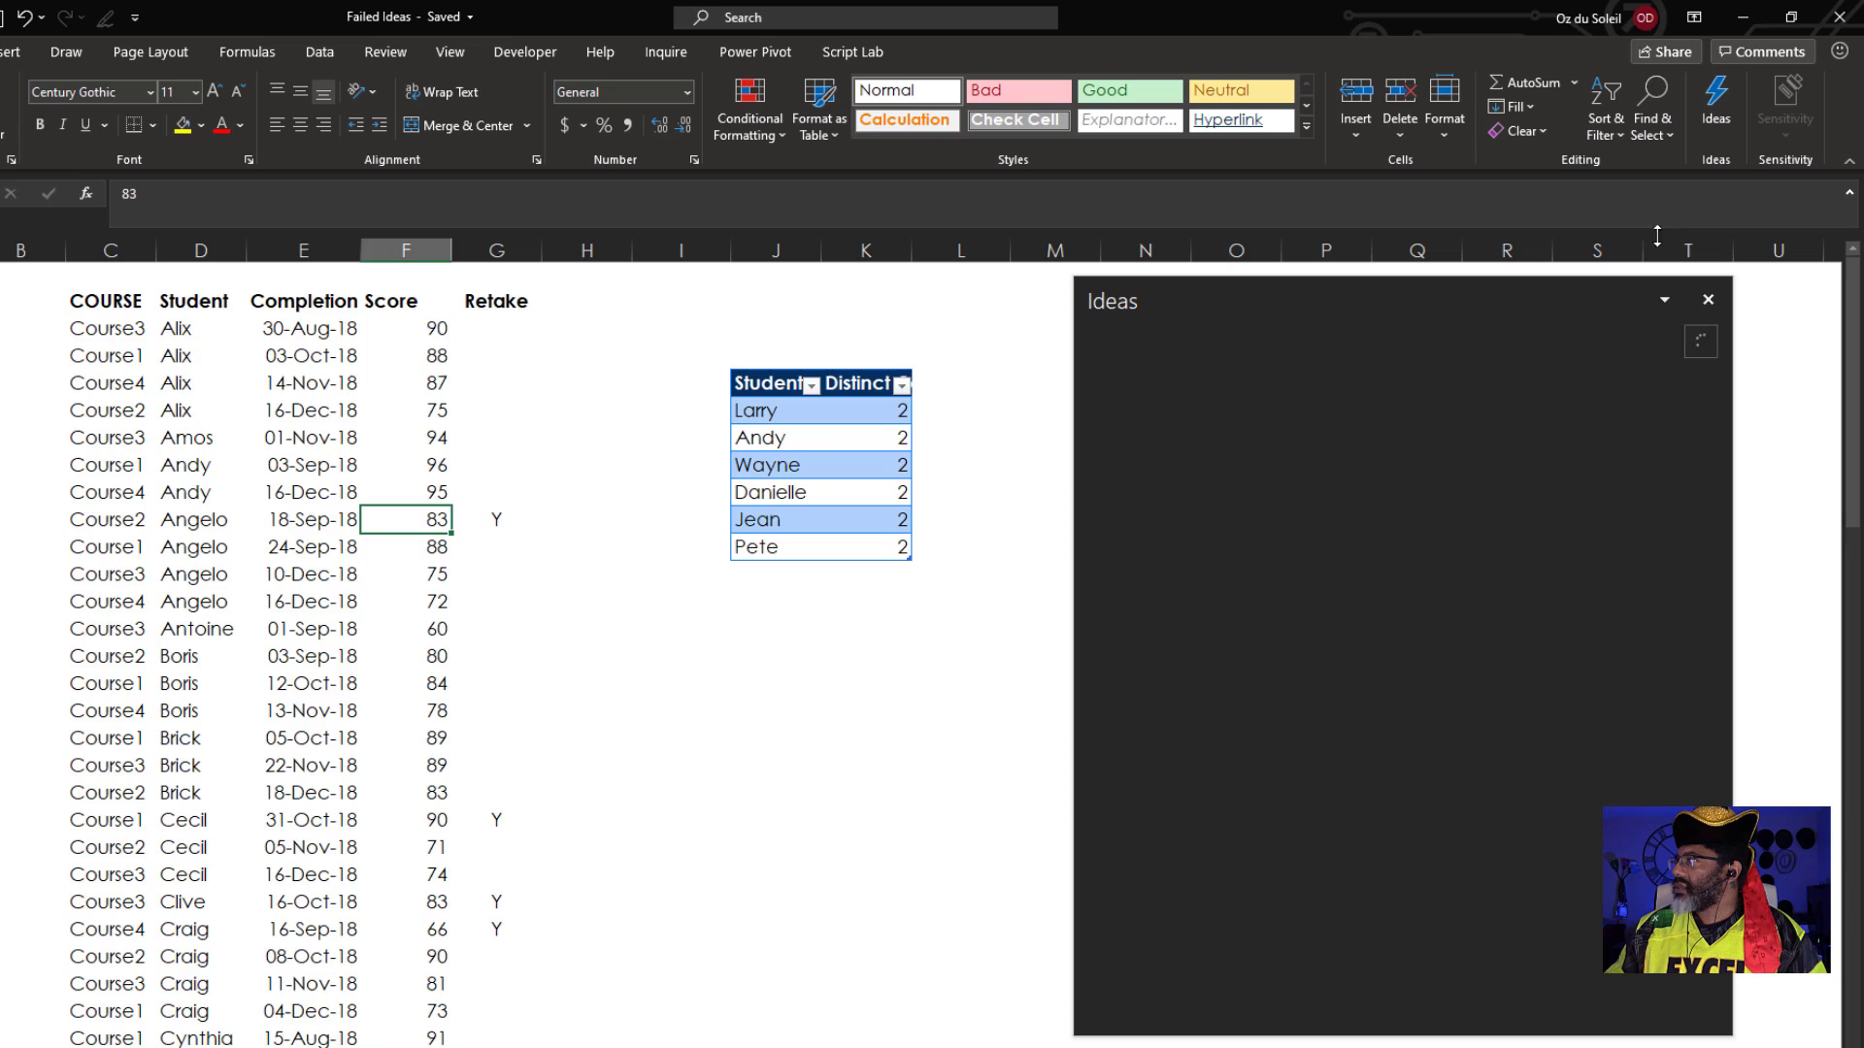
{"action": "left_click_drag", "start_coordinate": [1554, 290], "coordinate": [1106, 287]}
{"action": "left_click", "coordinate": [427, 740]}
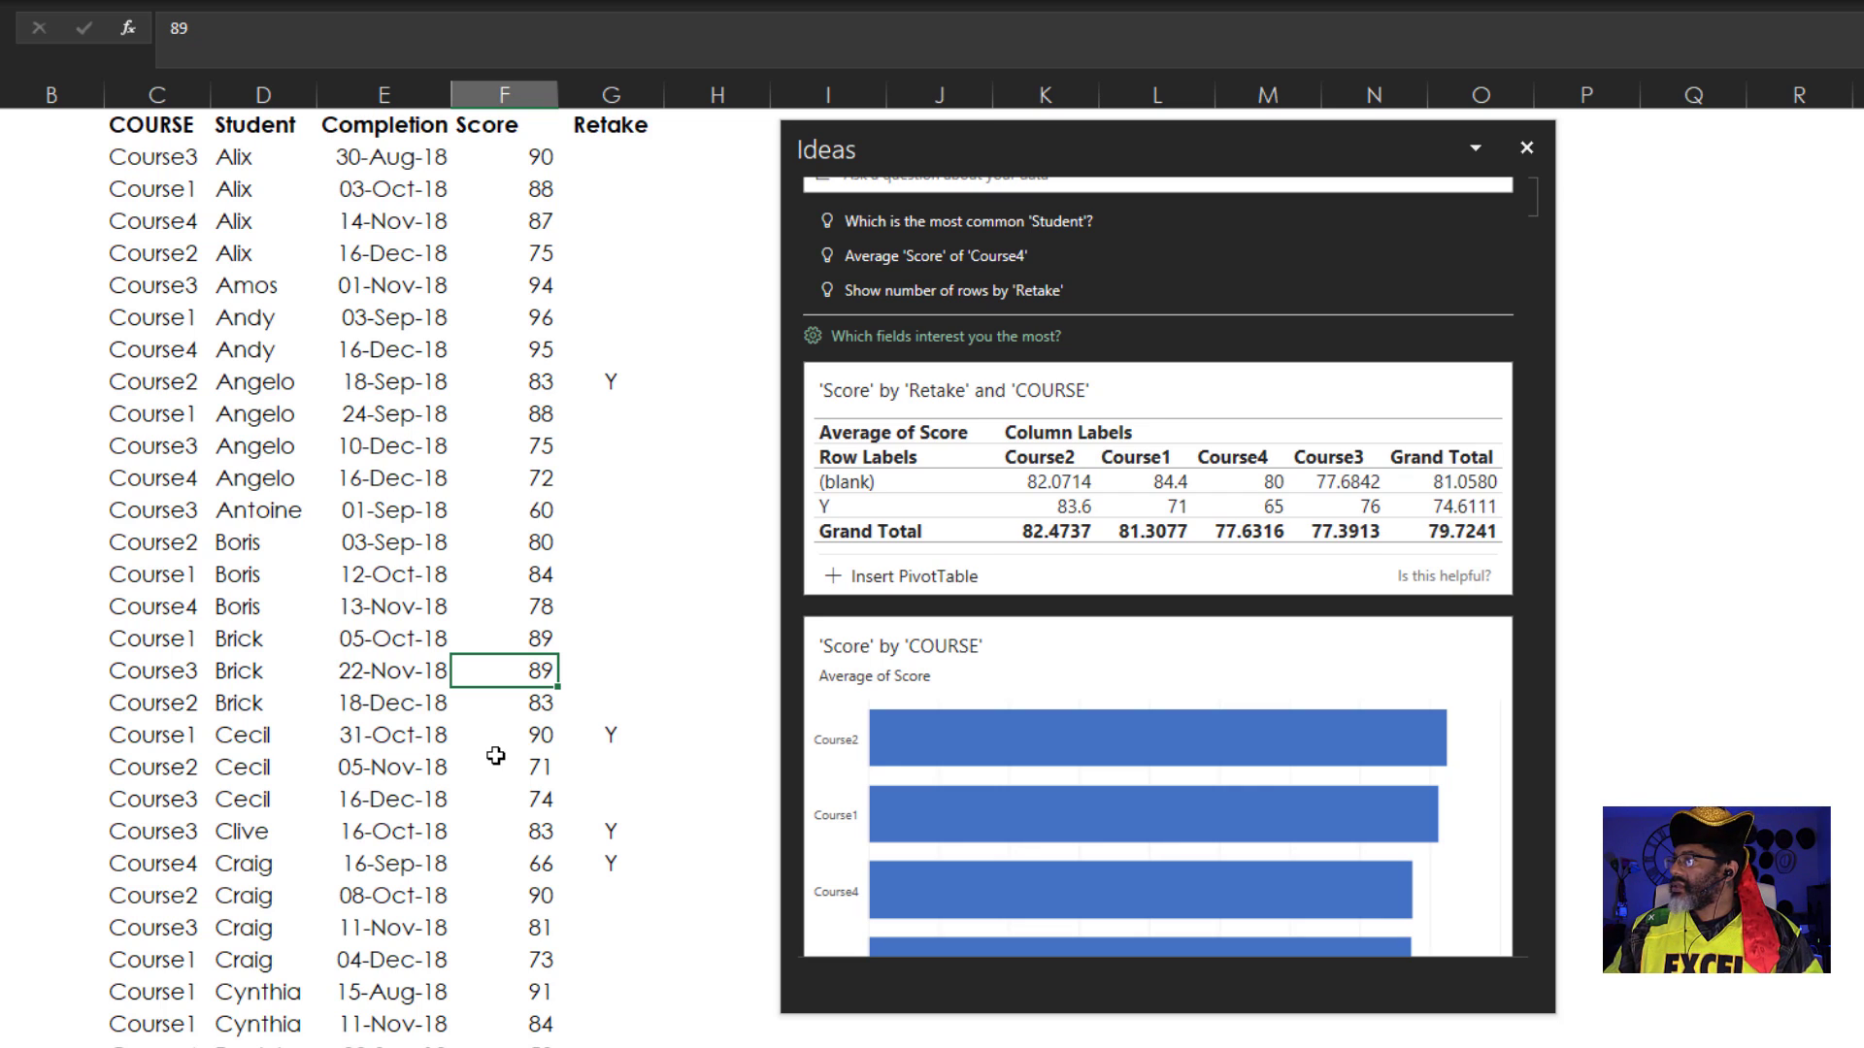
Ask 'who took course 2?', getting six students with a distinct count of 2.
{"action": "left_click", "coordinate": [765, 215]}
{"action": "type", "text": "who too"}
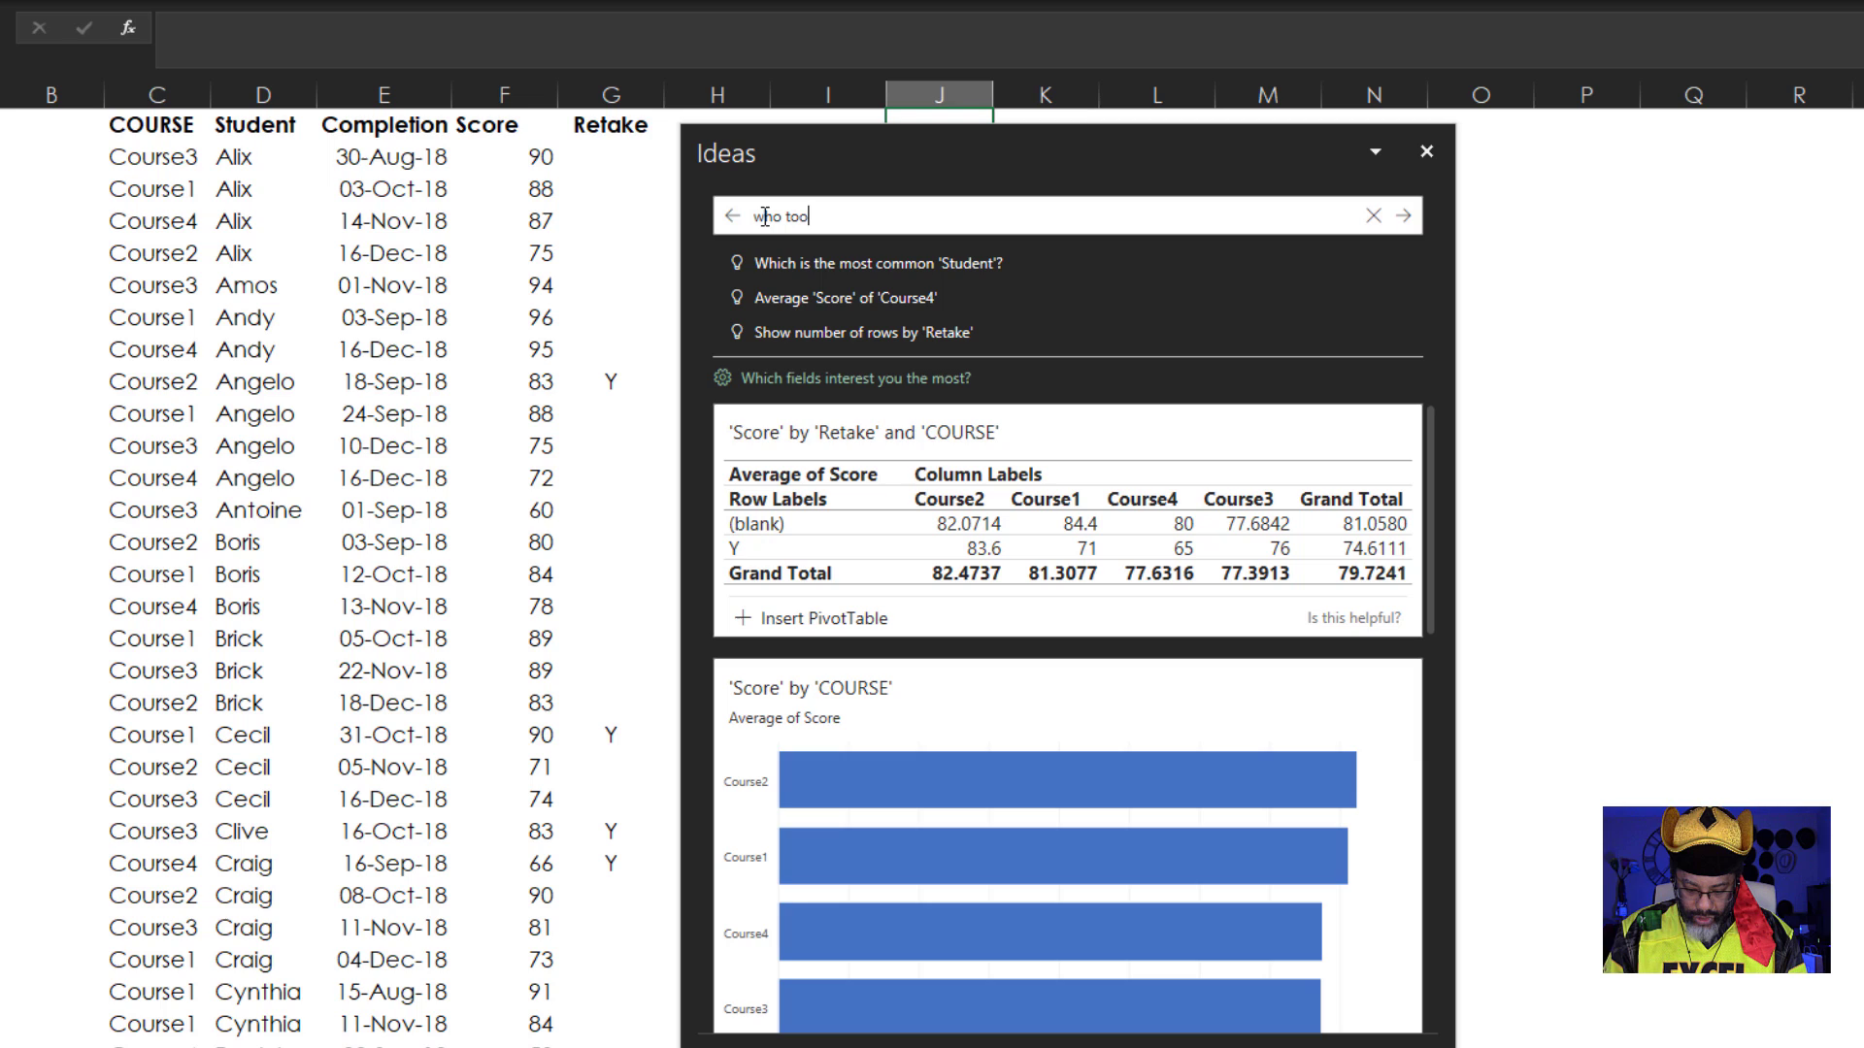
{"action": "type", "text": "k course 2"}
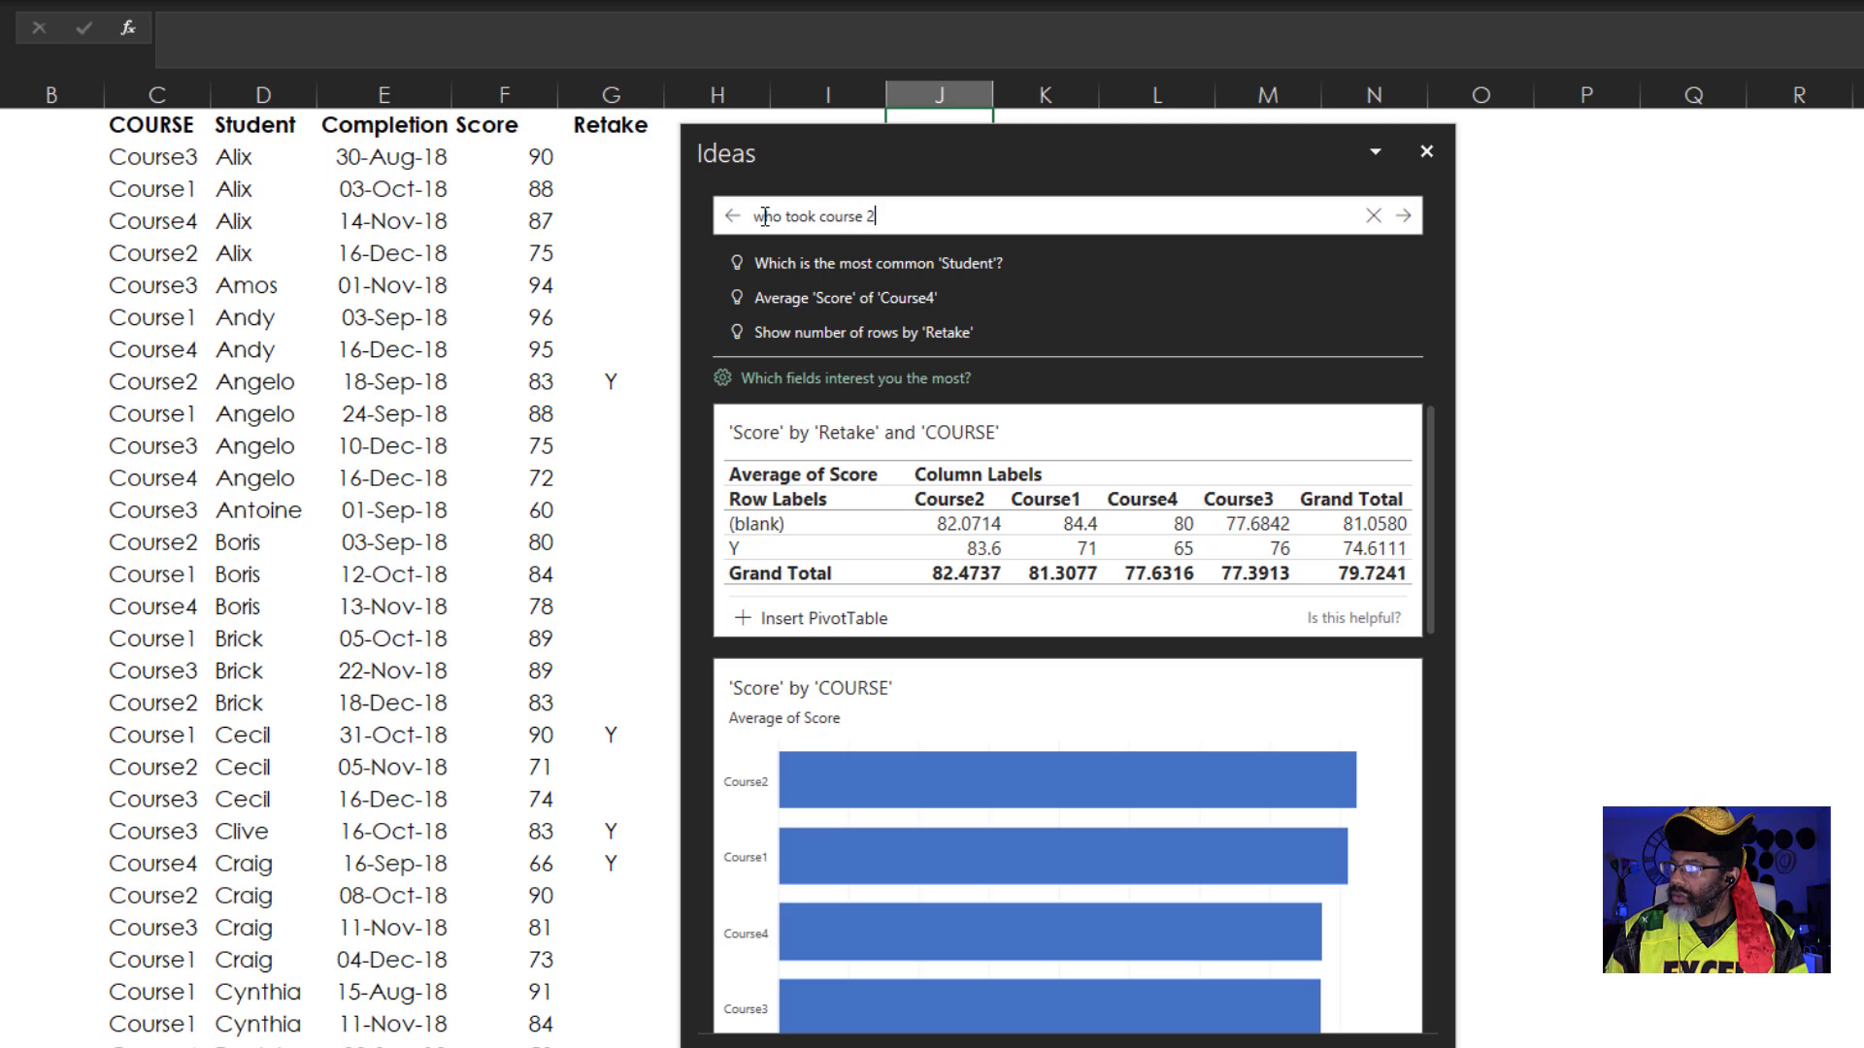
{"action": "type", "text": "?"}
{"action": "key", "text": "Return"}
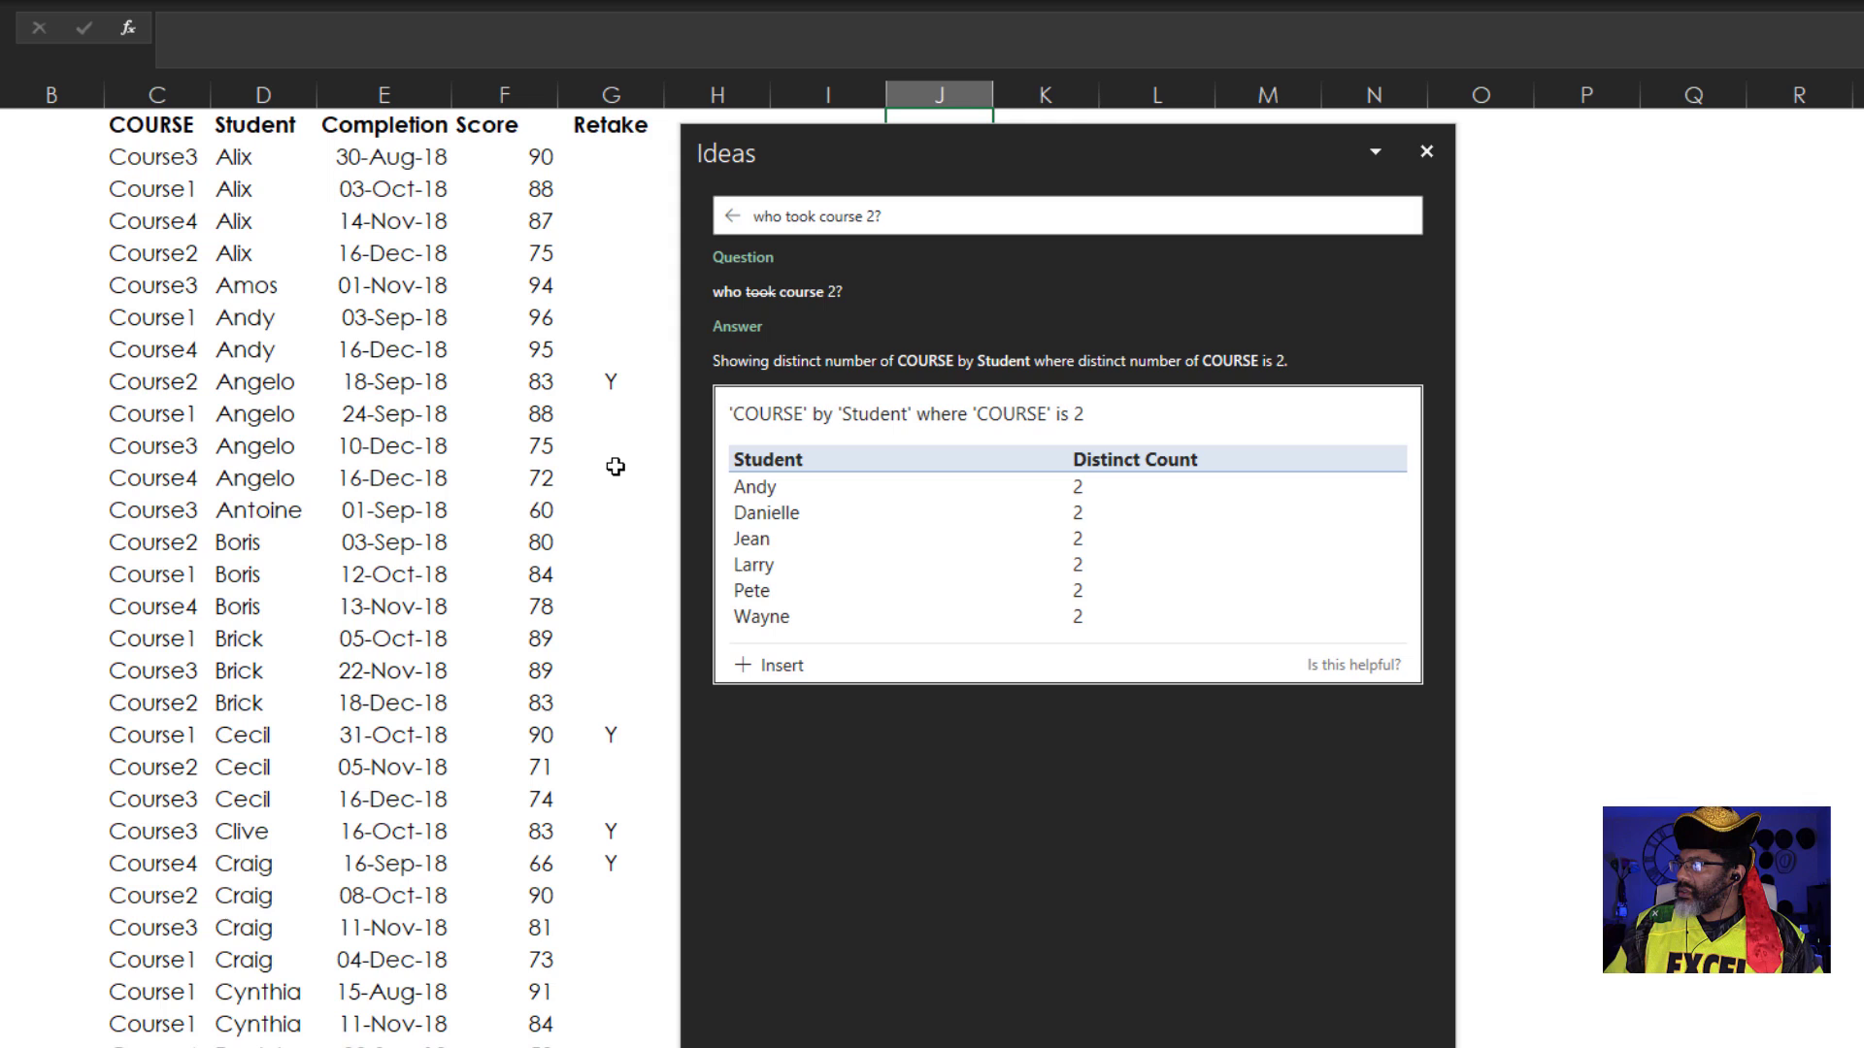
Insert the course 2 answer table on a new sheet and return to Course Scores.
{"action": "left_click", "coordinate": [743, 668]}
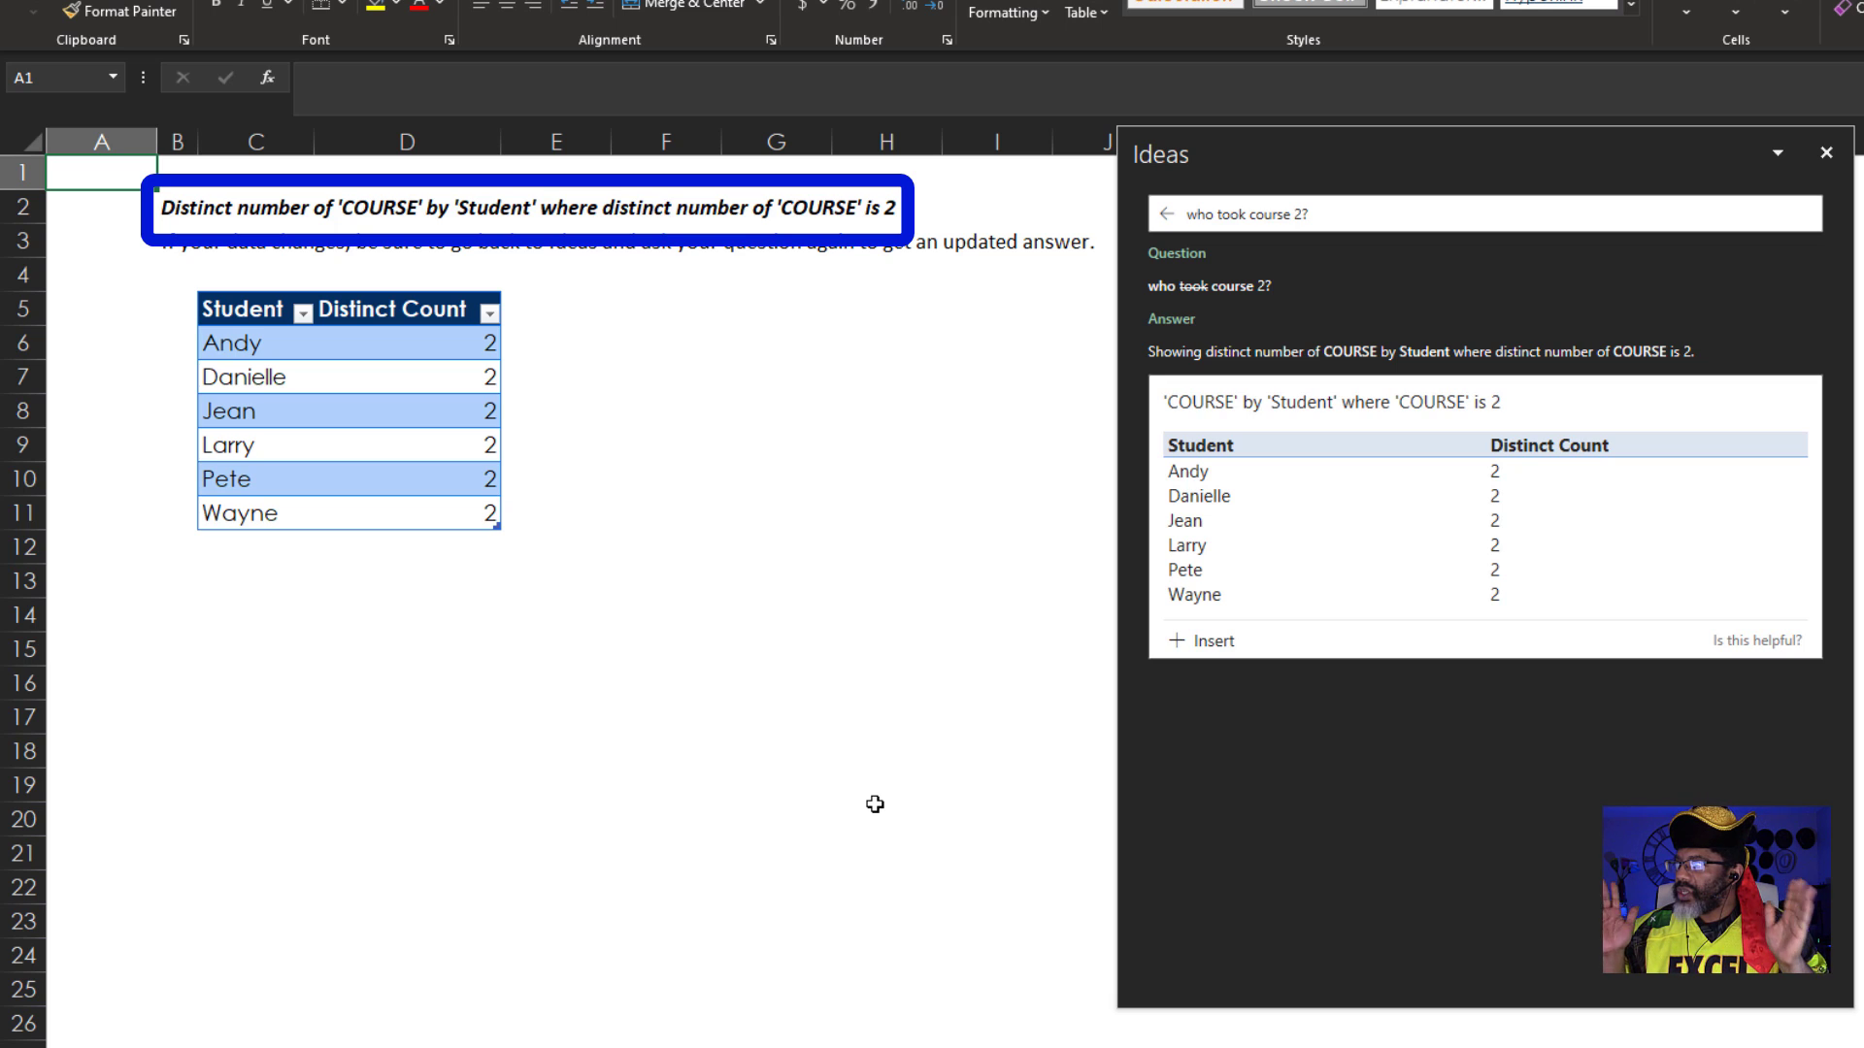
{"action": "key", "text": "ctrl+Page_Down"}
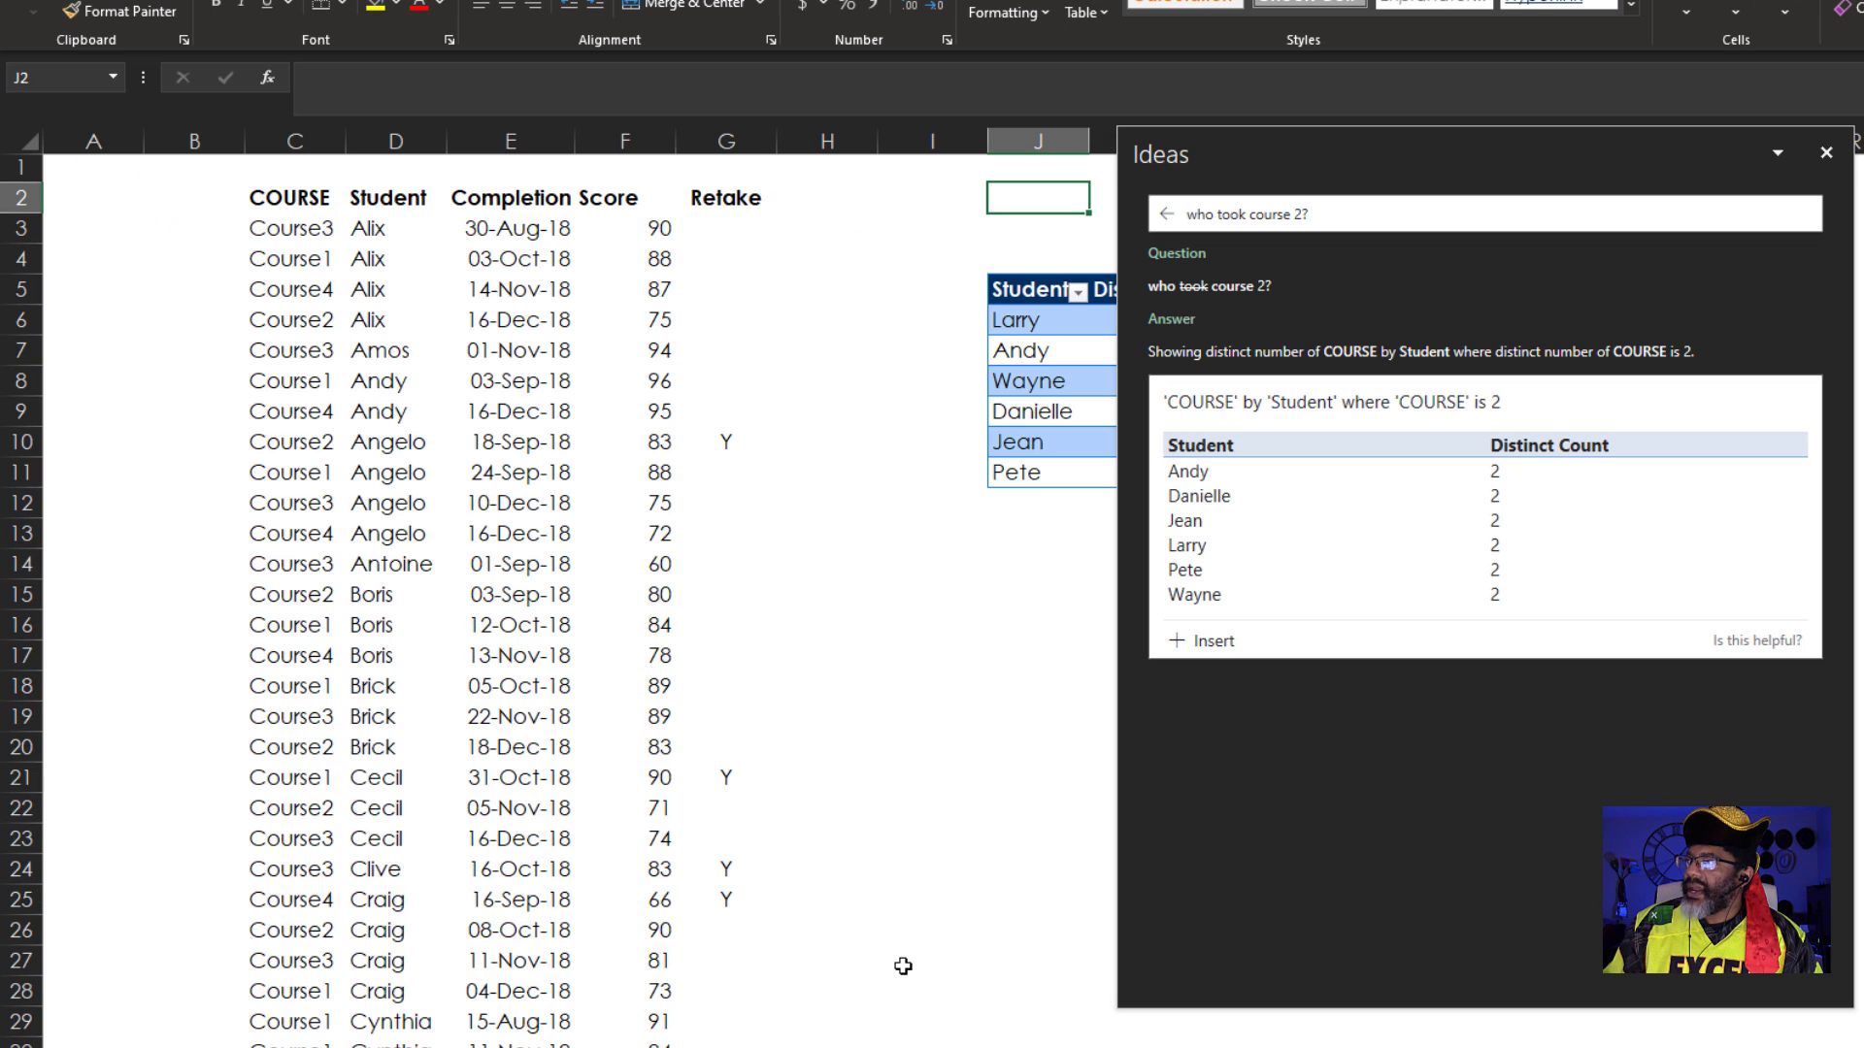
{"action": "scroll", "coordinate": [903, 966], "scroll_direction": "down", "scroll_amount": 5}
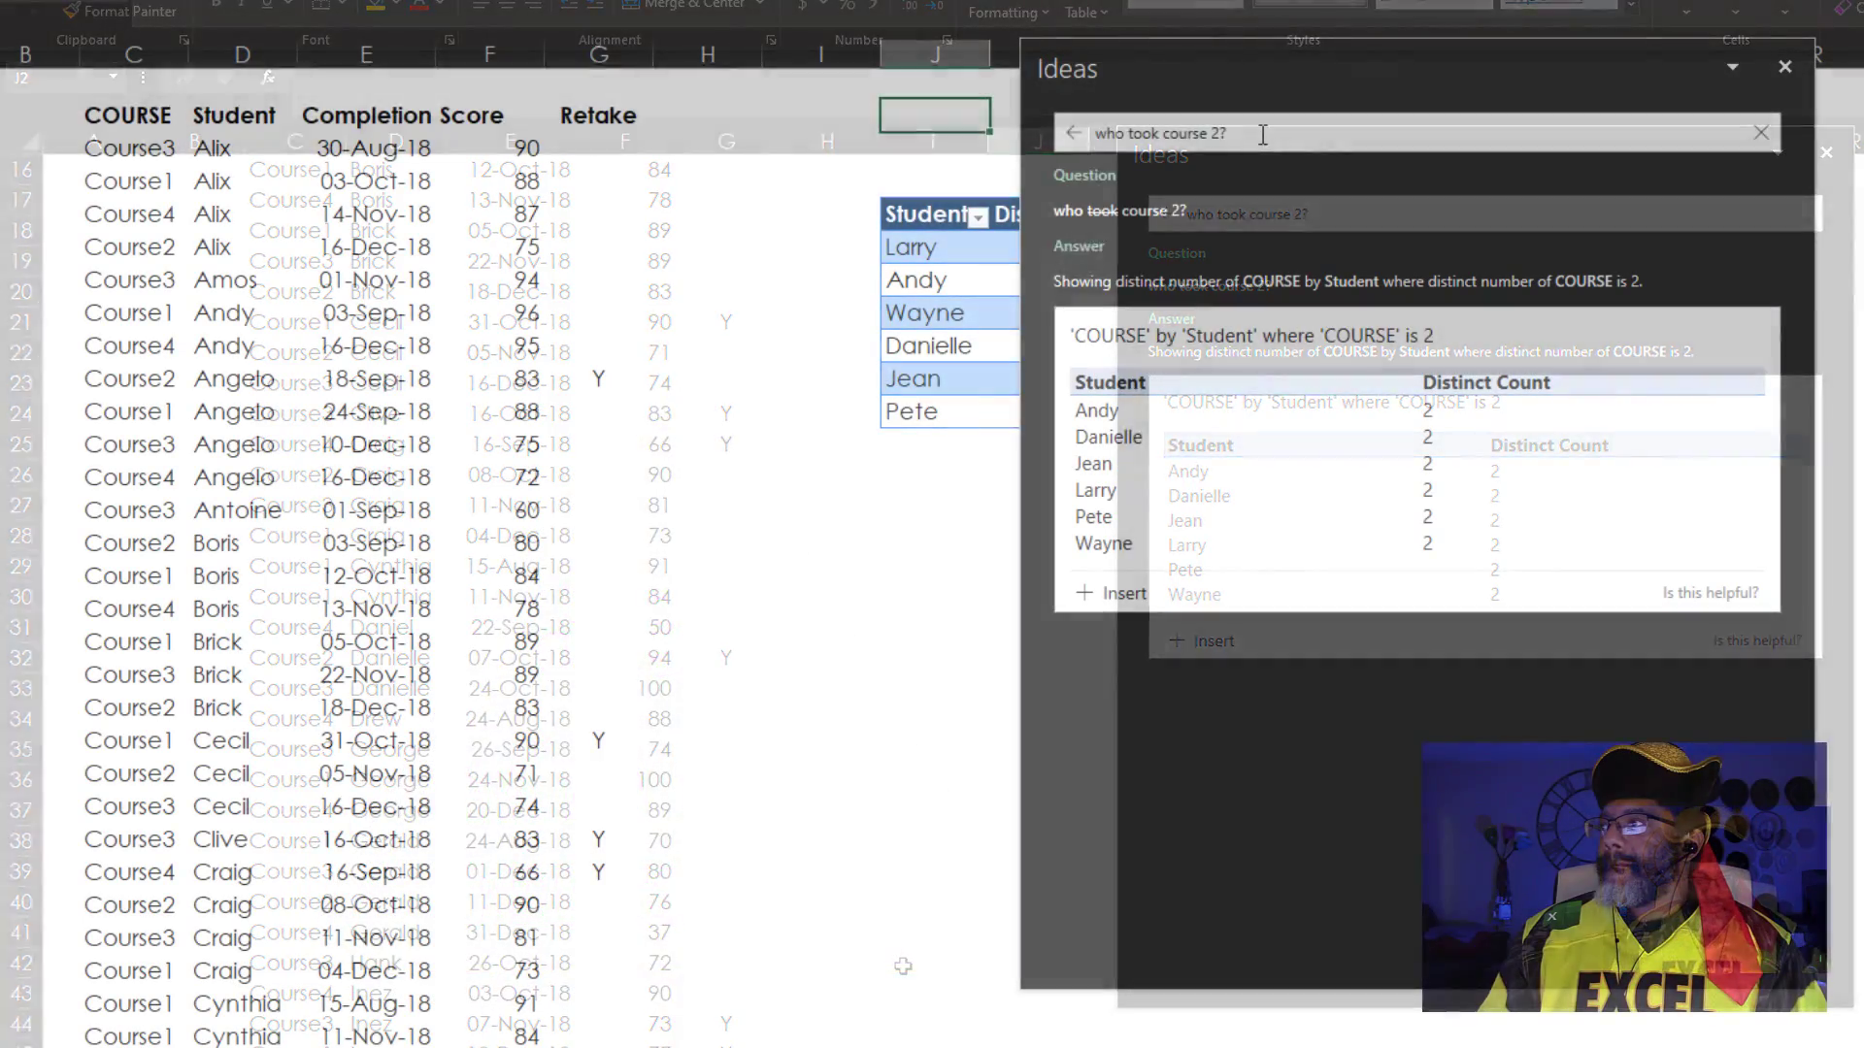
Ask Ideas 'students who toook course 2'.
{"action": "left_click_drag", "start_coordinate": [1231, 138], "coordinate": [1063, 145]}
{"action": "type", "text": "s"}
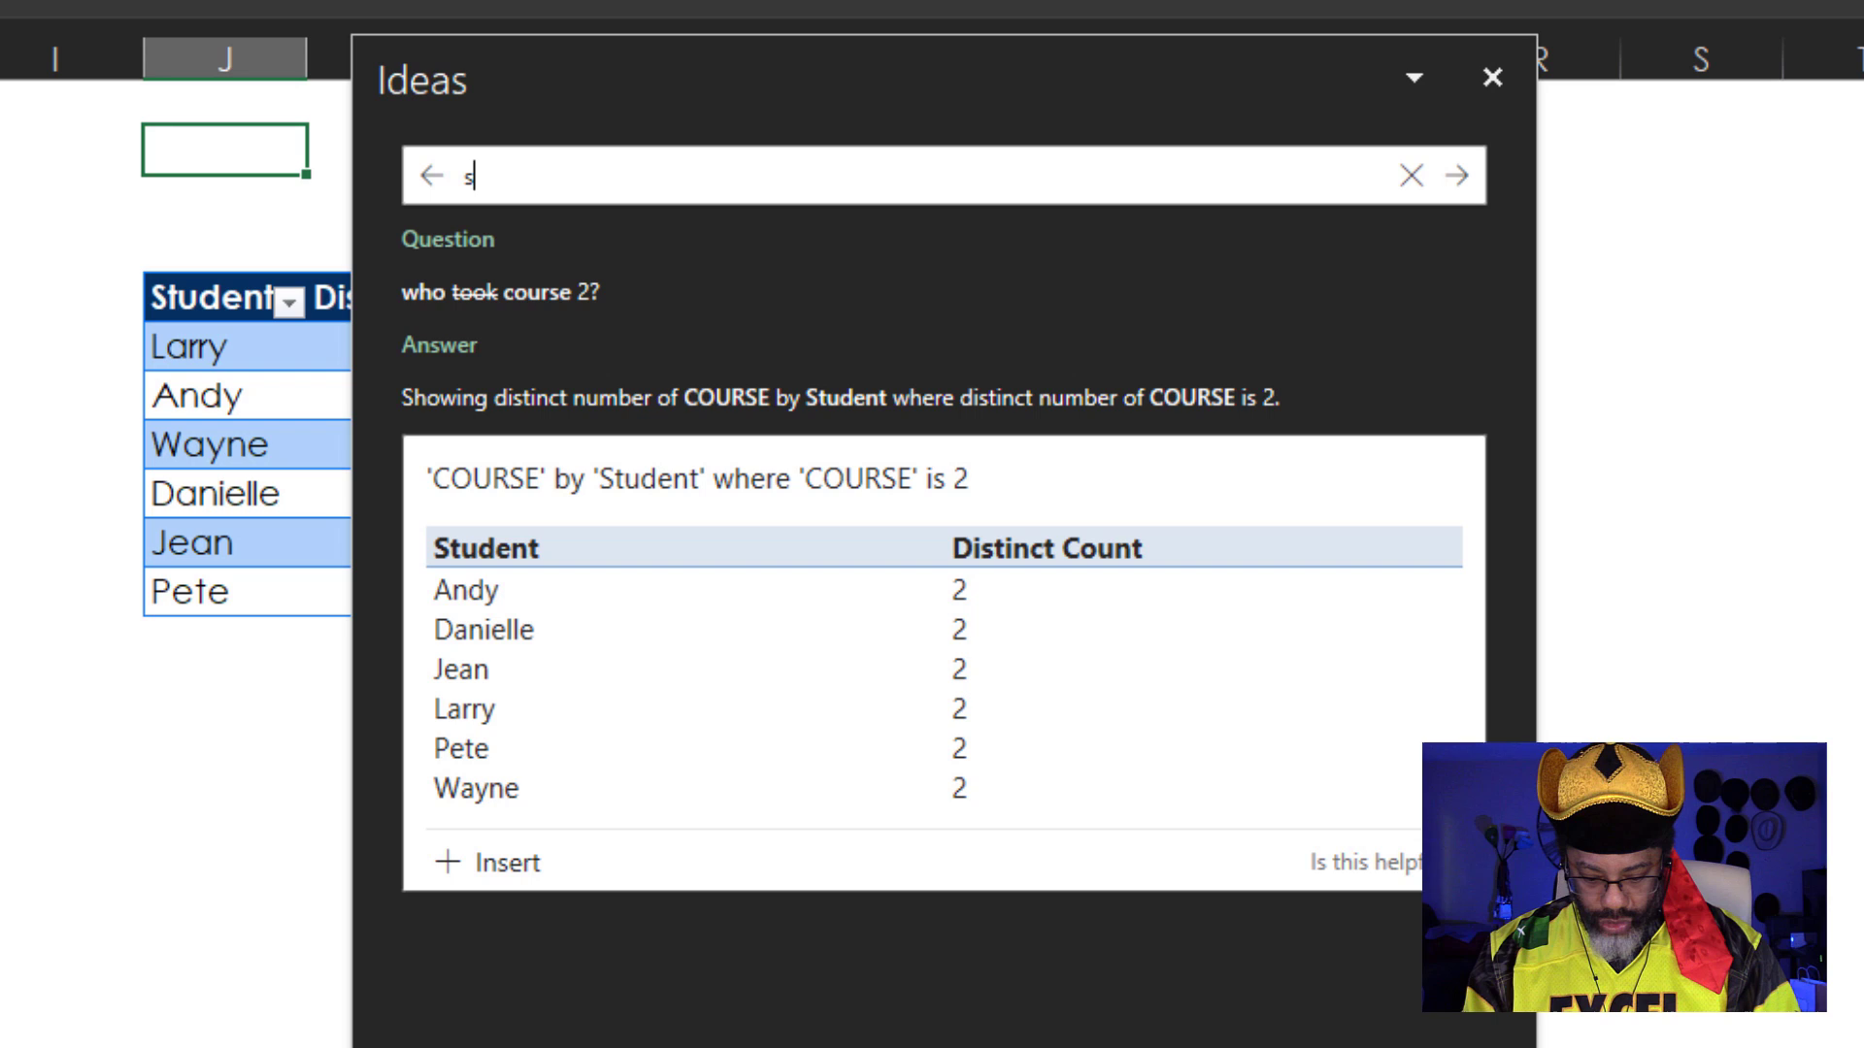
{"action": "type", "text": "tudents who too"}
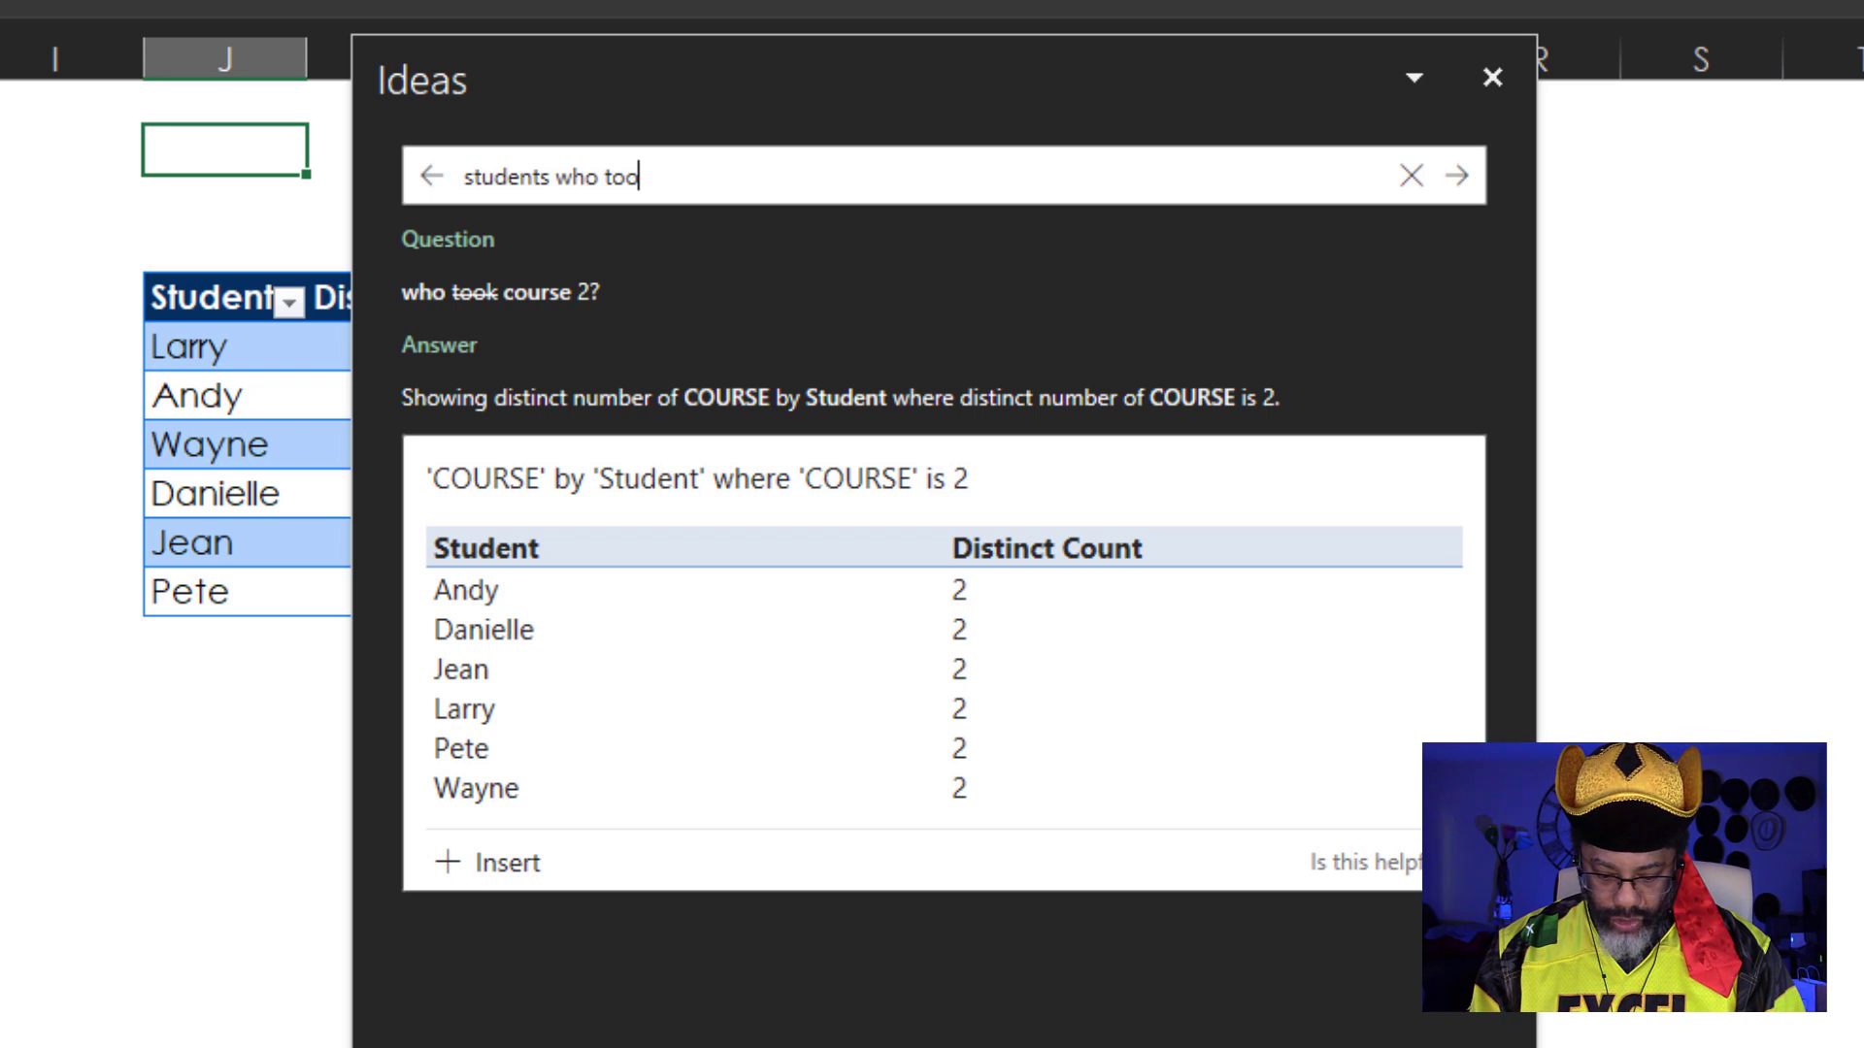
{"action": "type", "text": "ok course 2"}
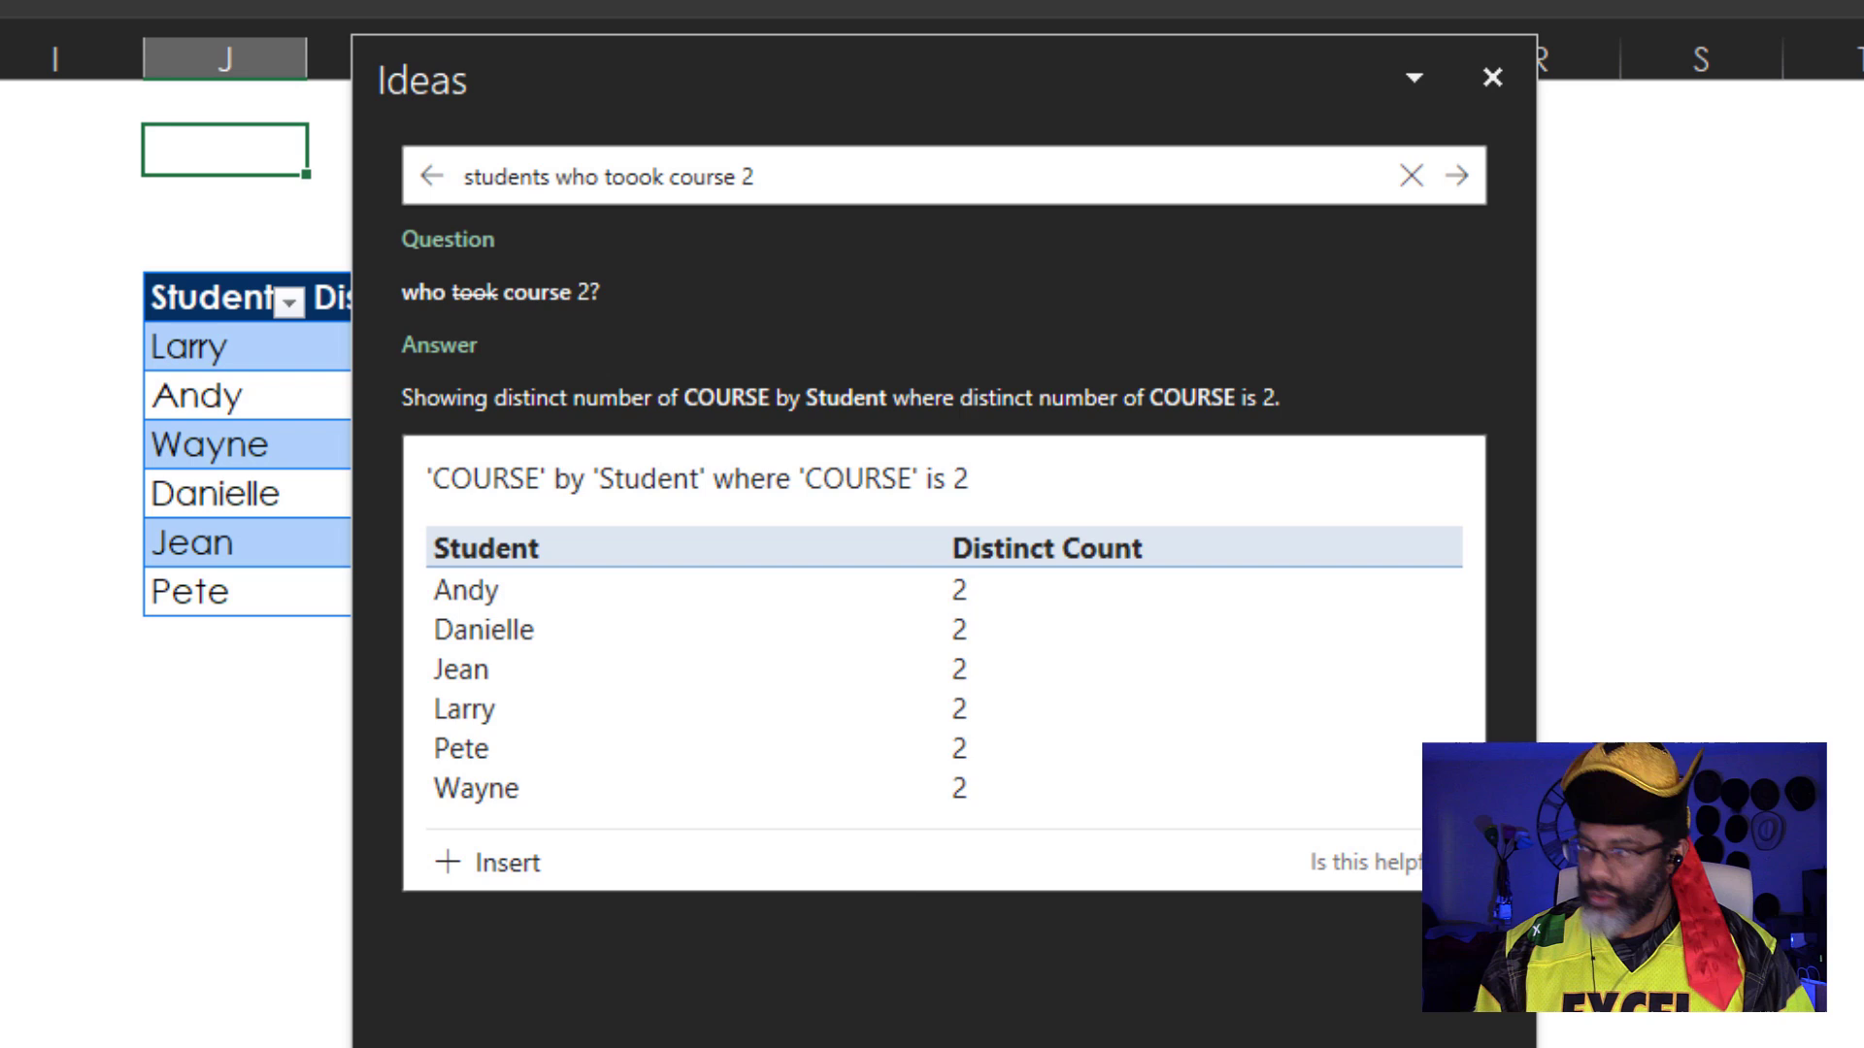
{"action": "key", "text": "Return"}
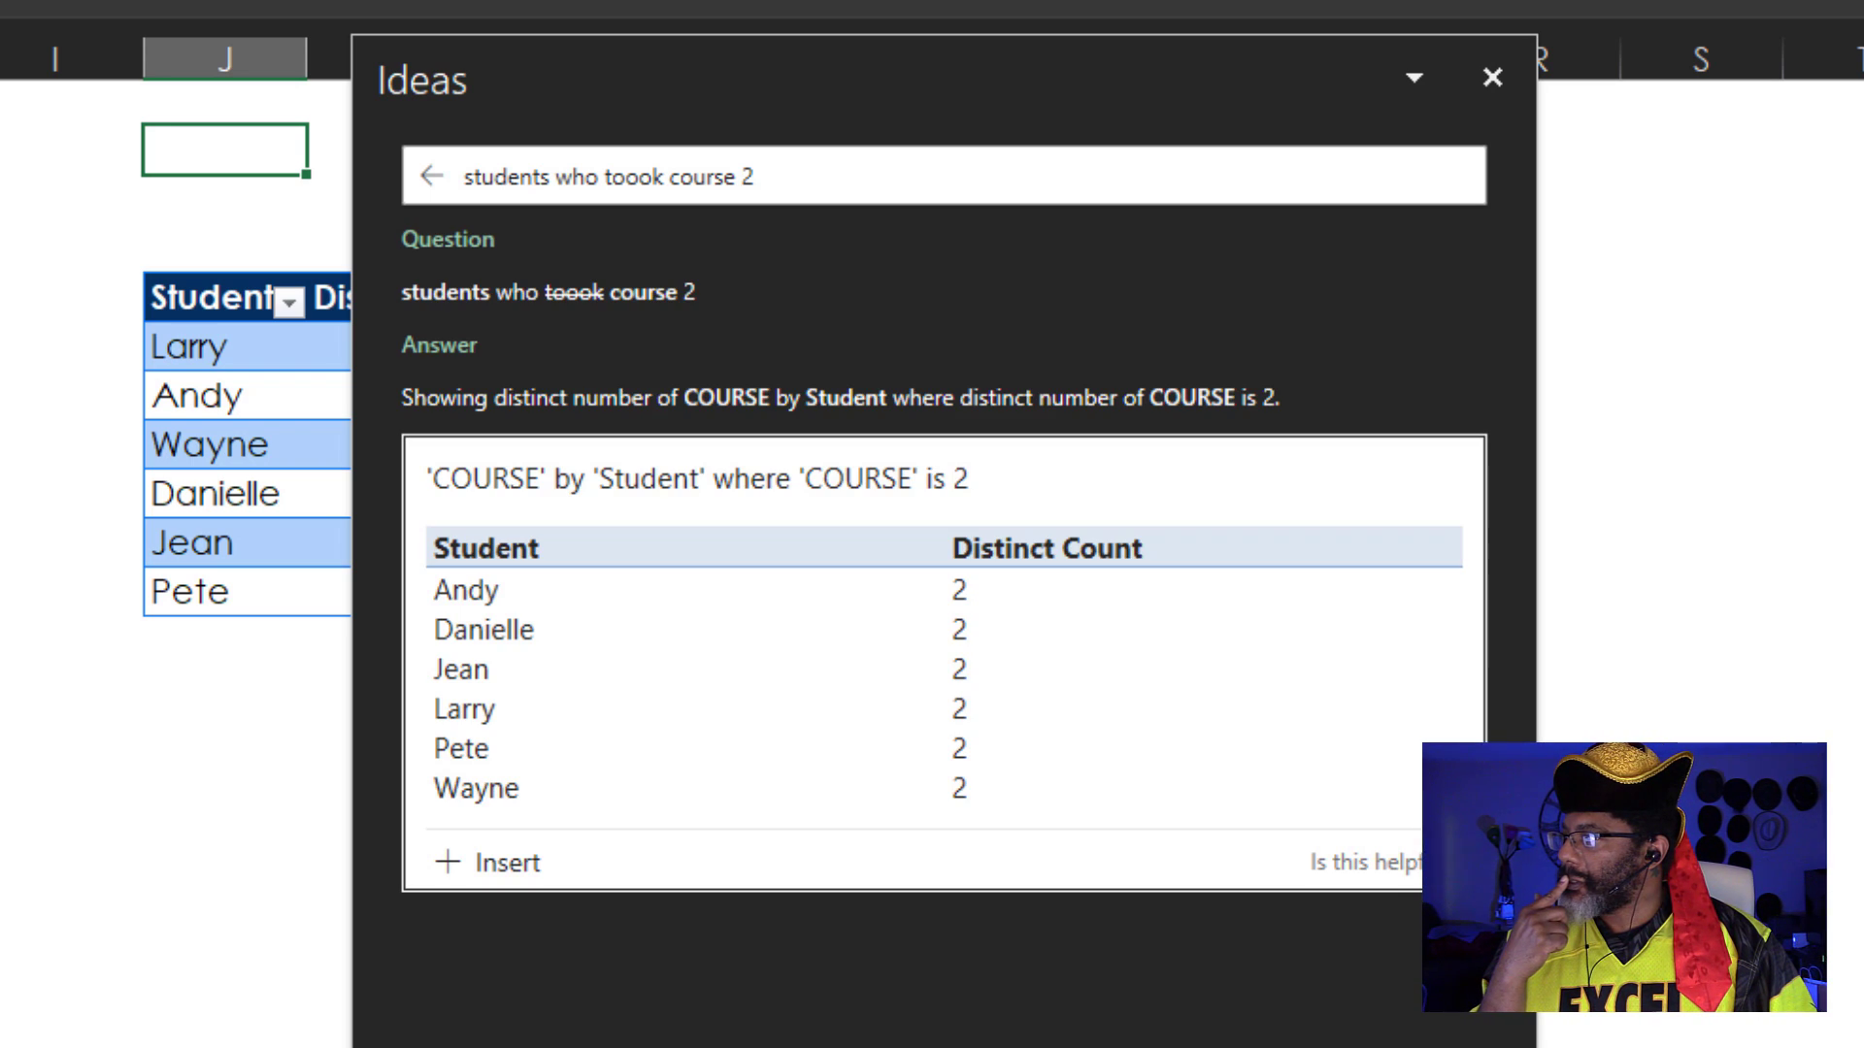
Remove the space before '2' and resubmit the question.
{"action": "left_click", "coordinate": [738, 177]}
{"action": "key", "text": "BackSpace"}
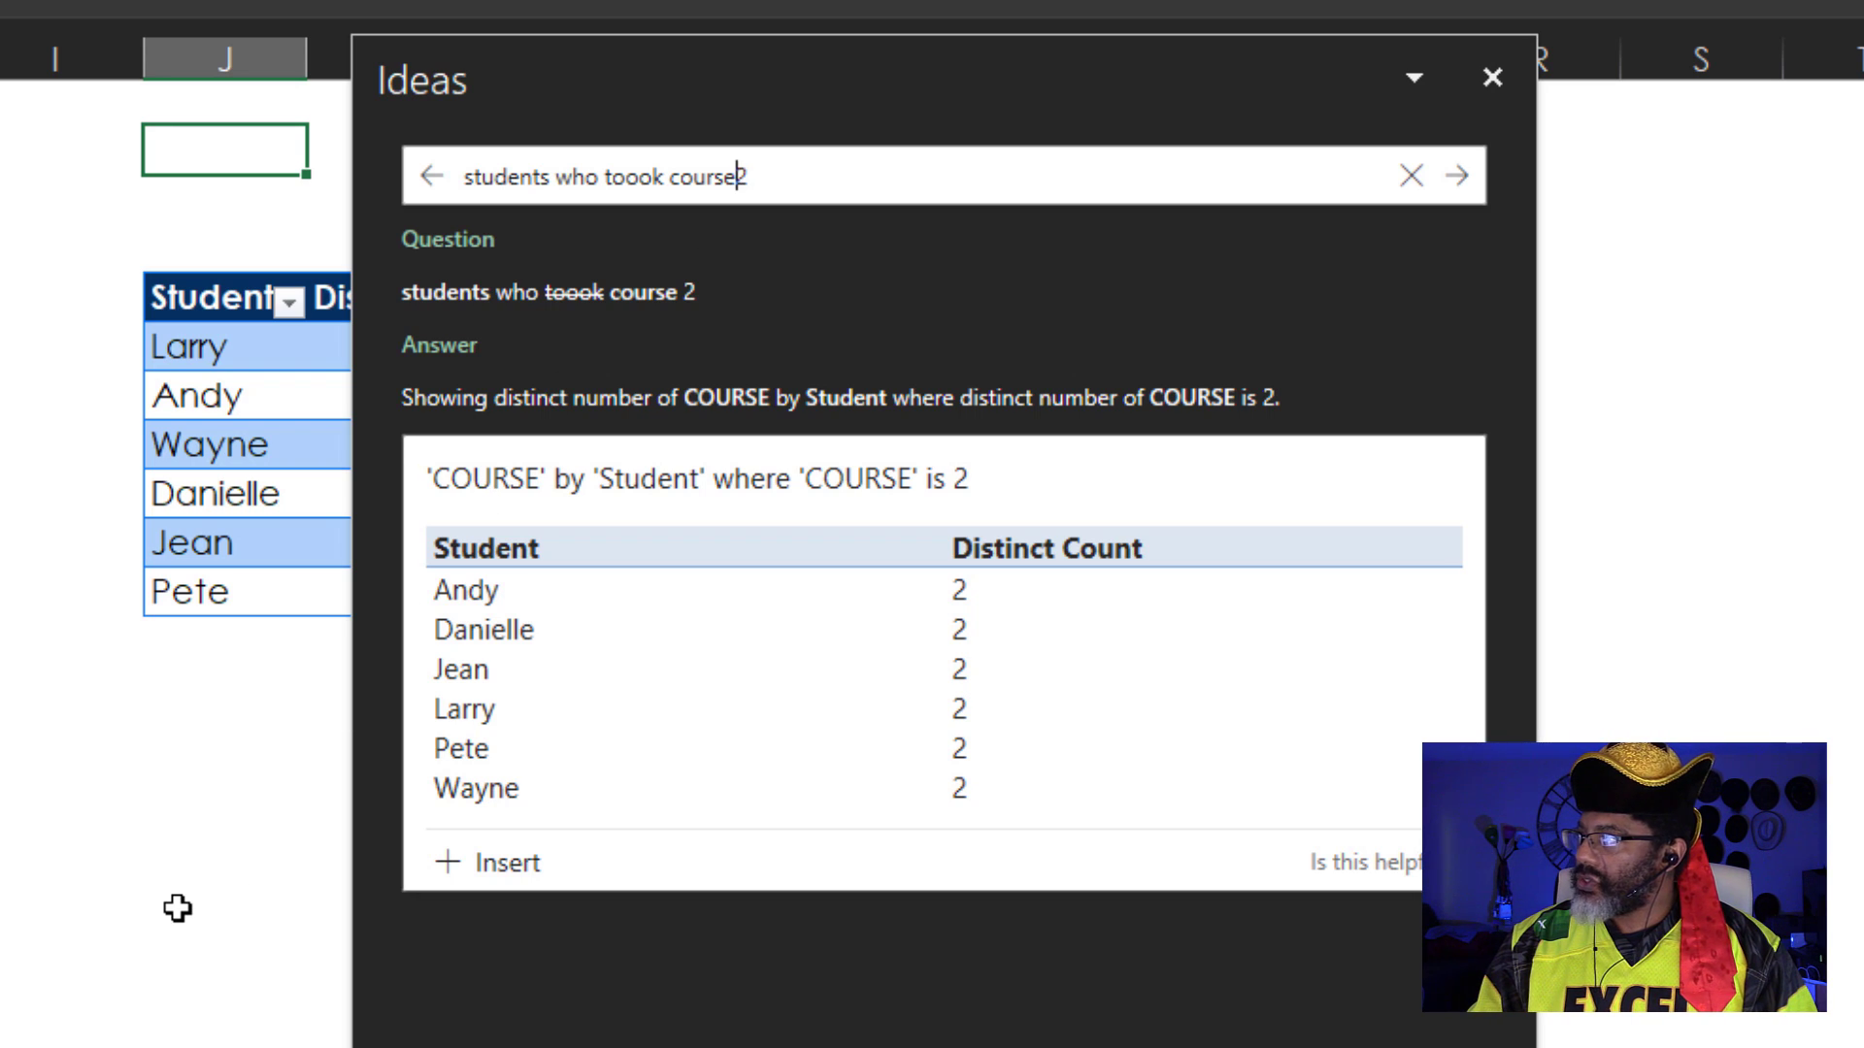
{"action": "key", "text": "Return"}
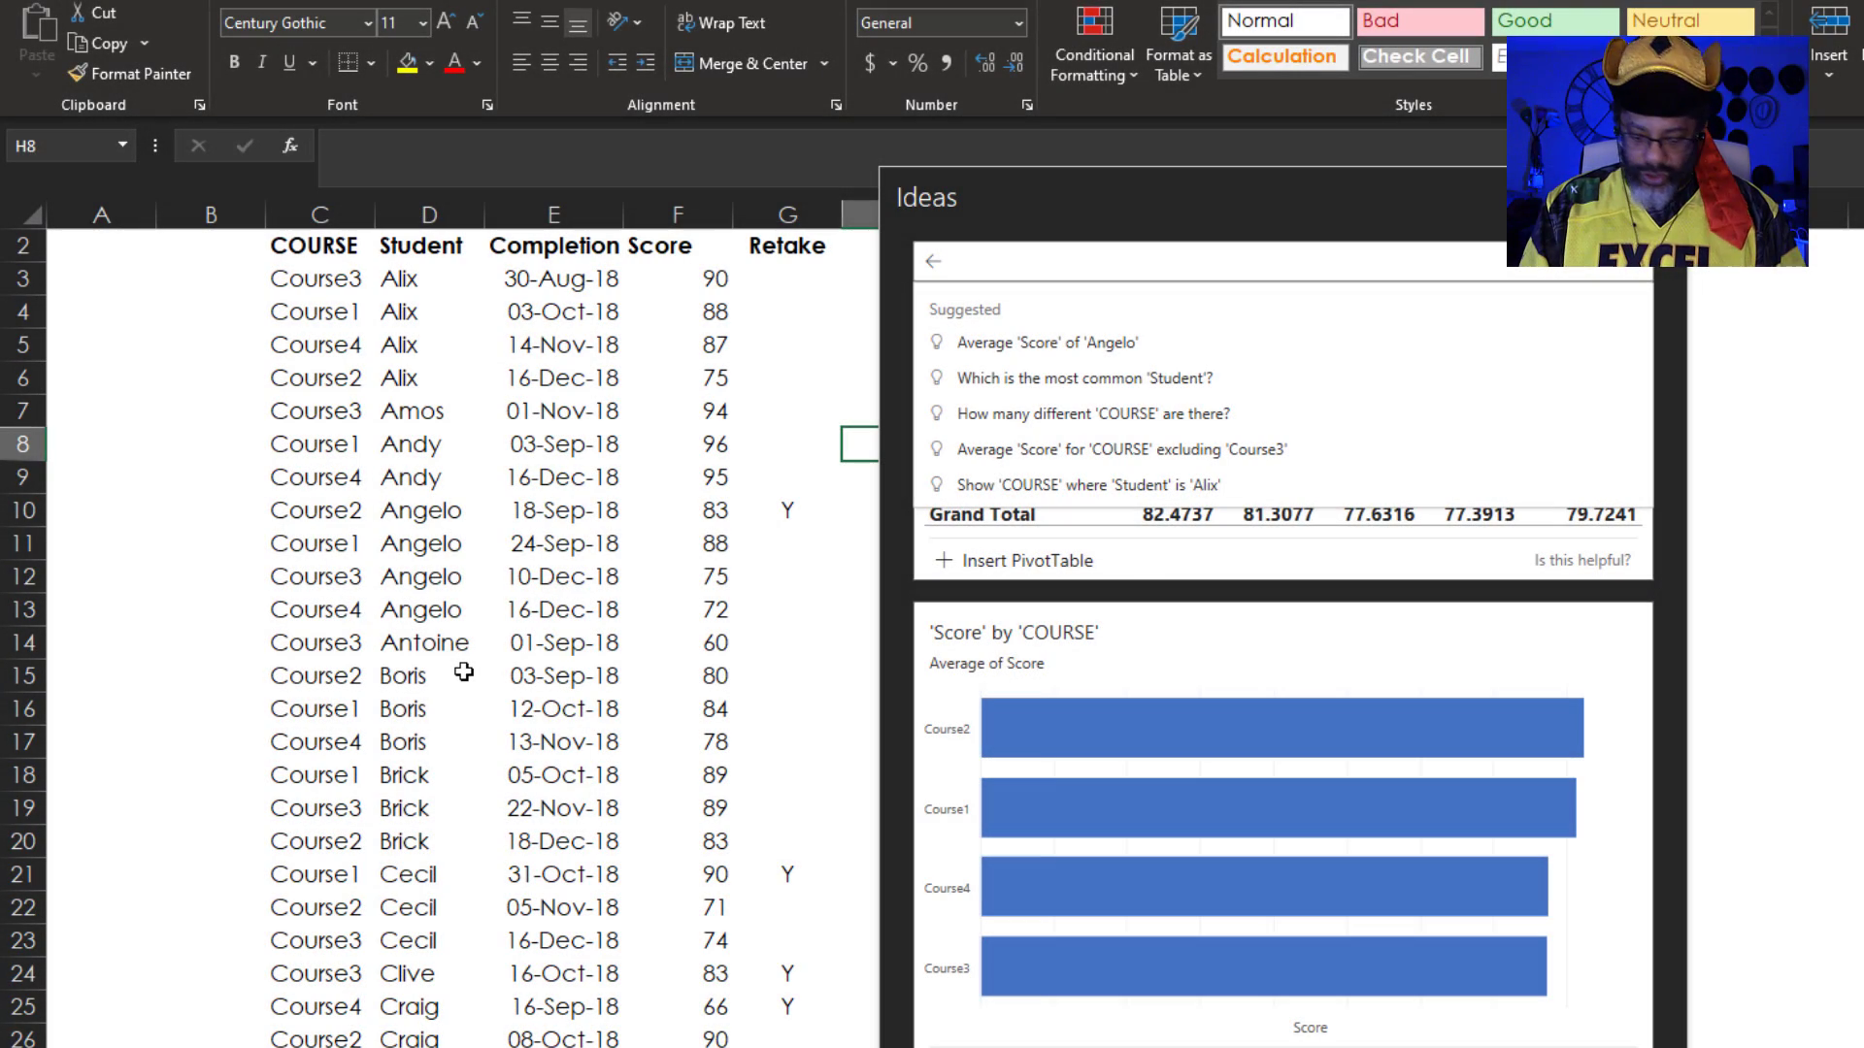
Ask Ideas 'who toook a retake in Q3?', then resubmit it with '2018' added after Q3.
{"action": "type", "text": "who toook"}
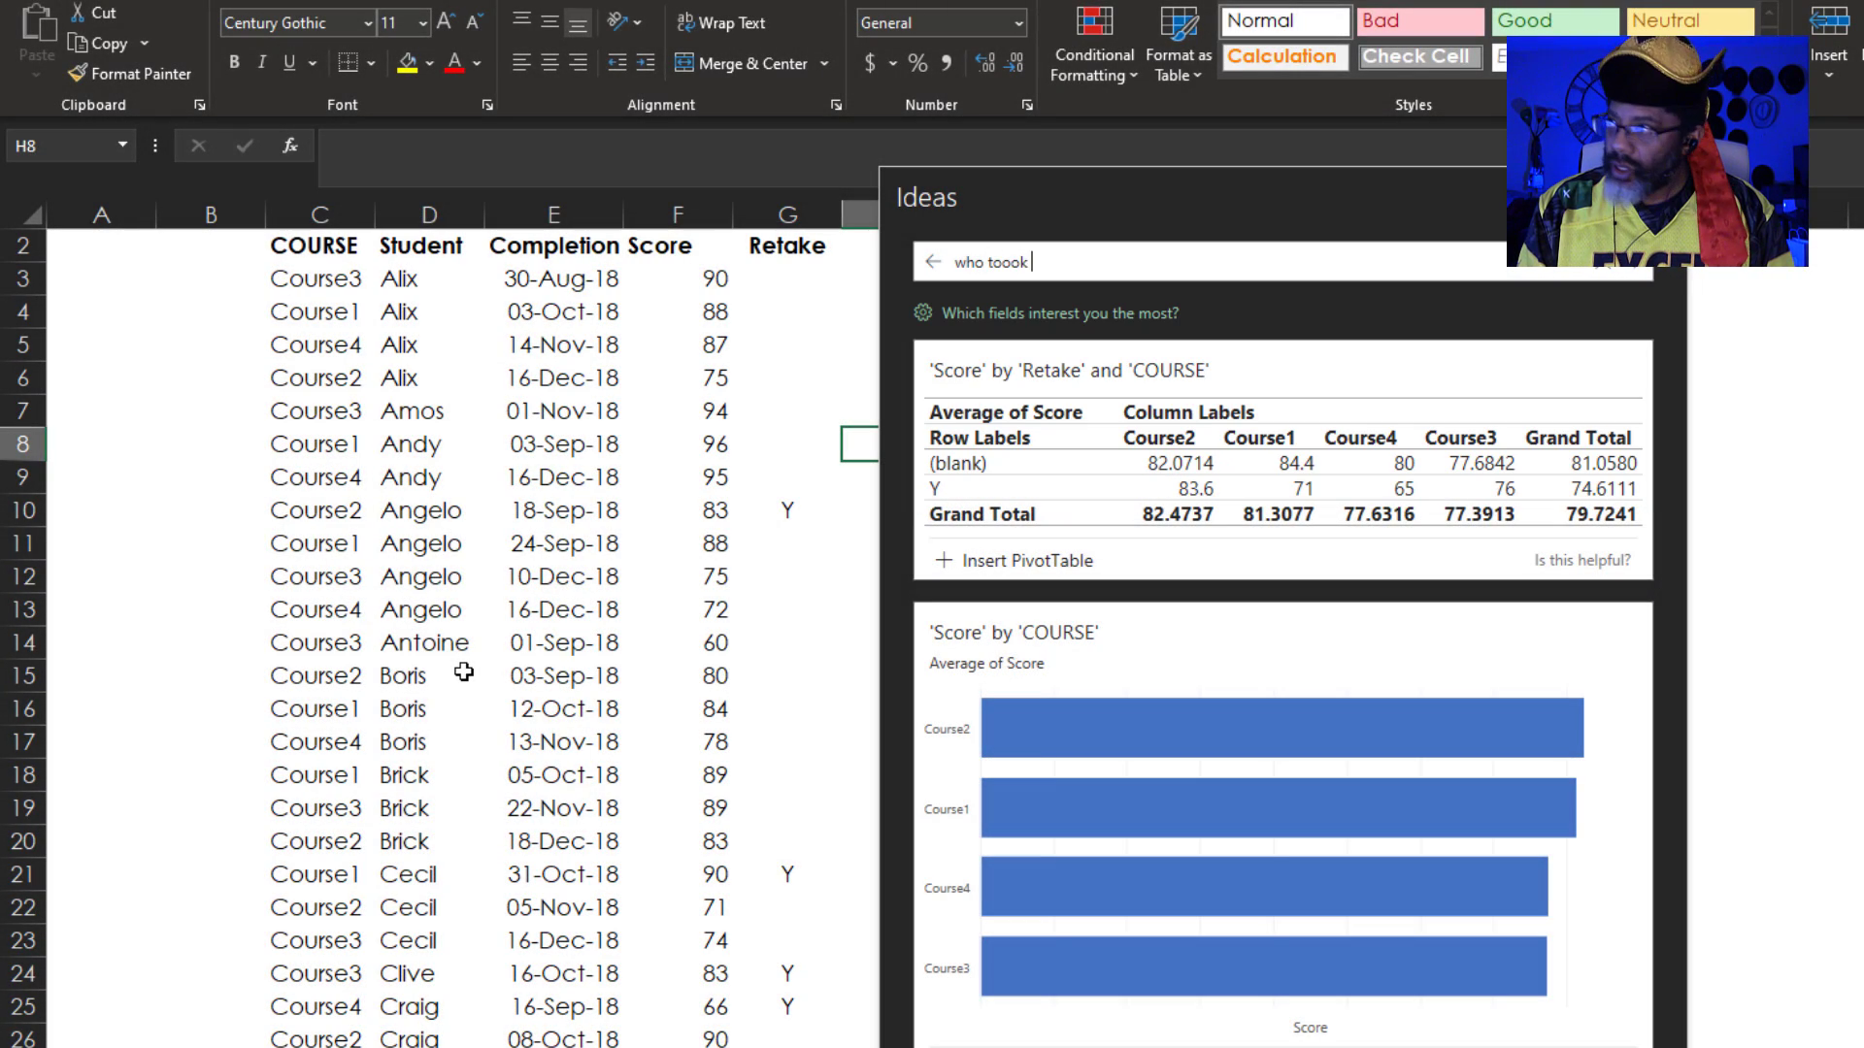
{"action": "type", "text": " a retake "}
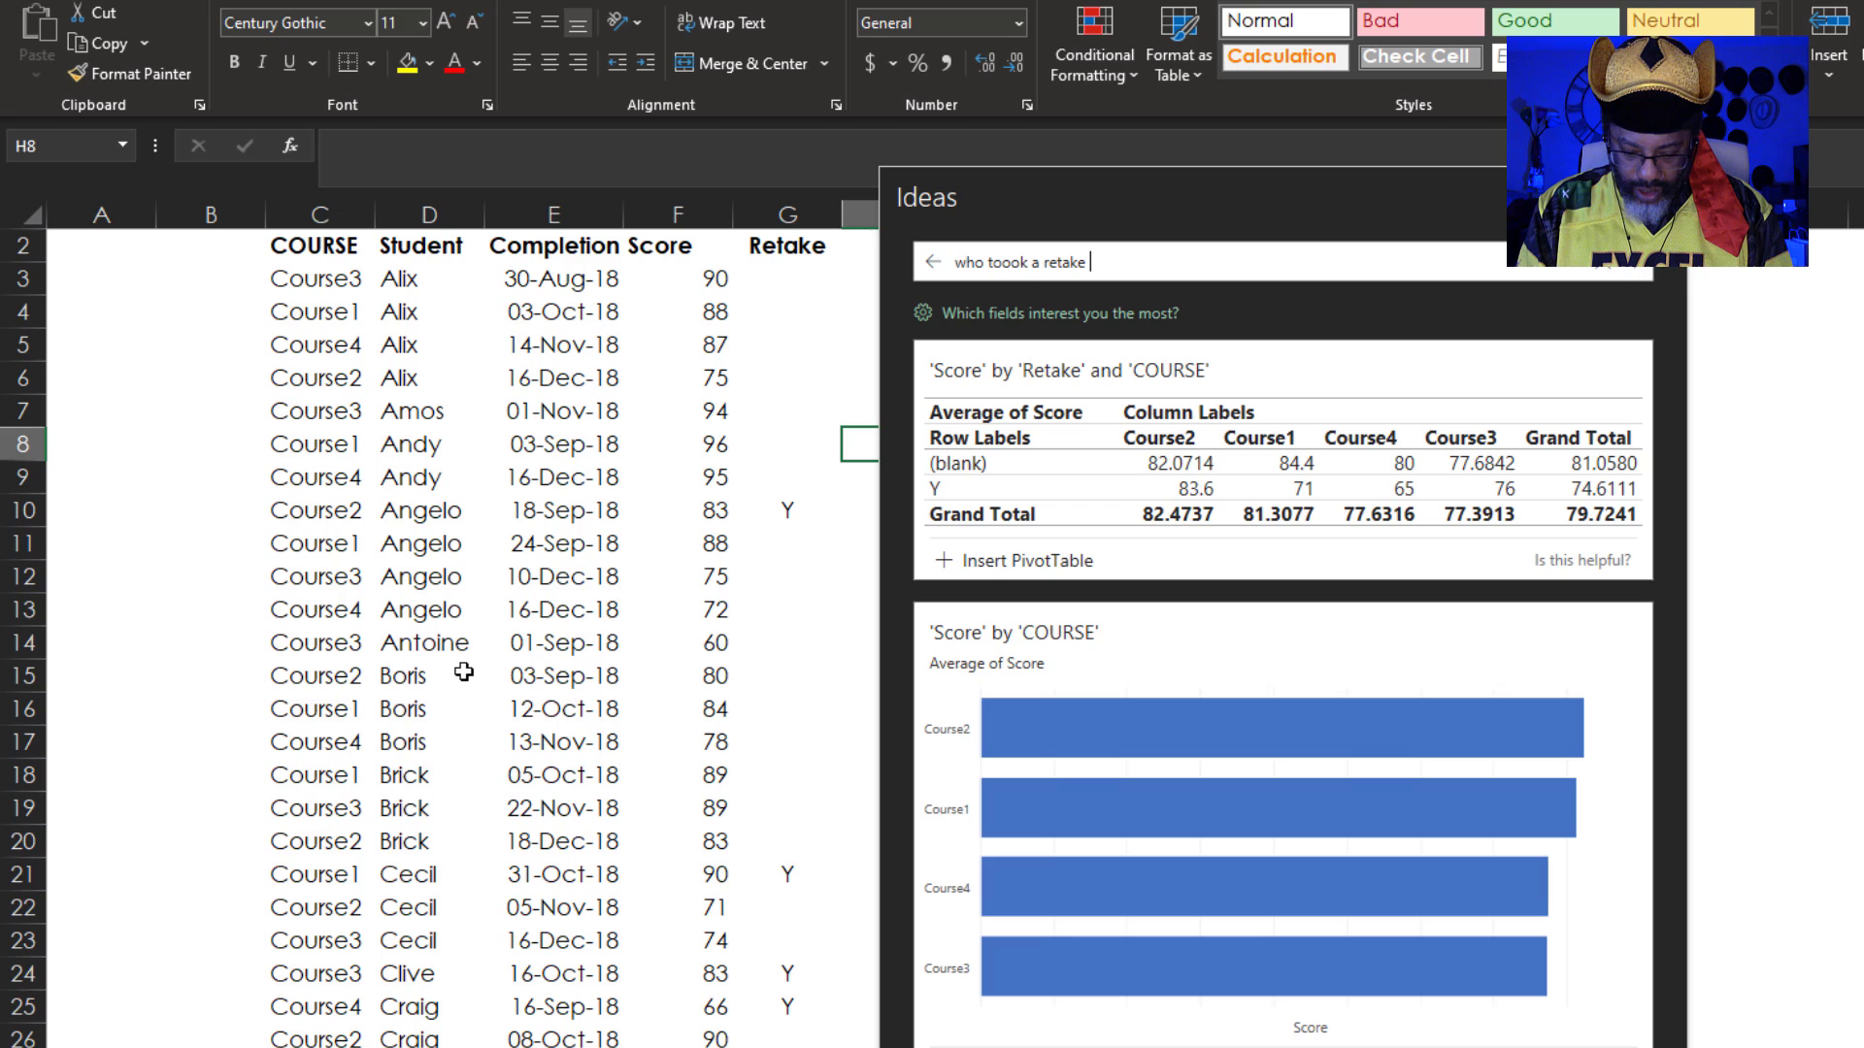
{"action": "type", "text": "in Q"}
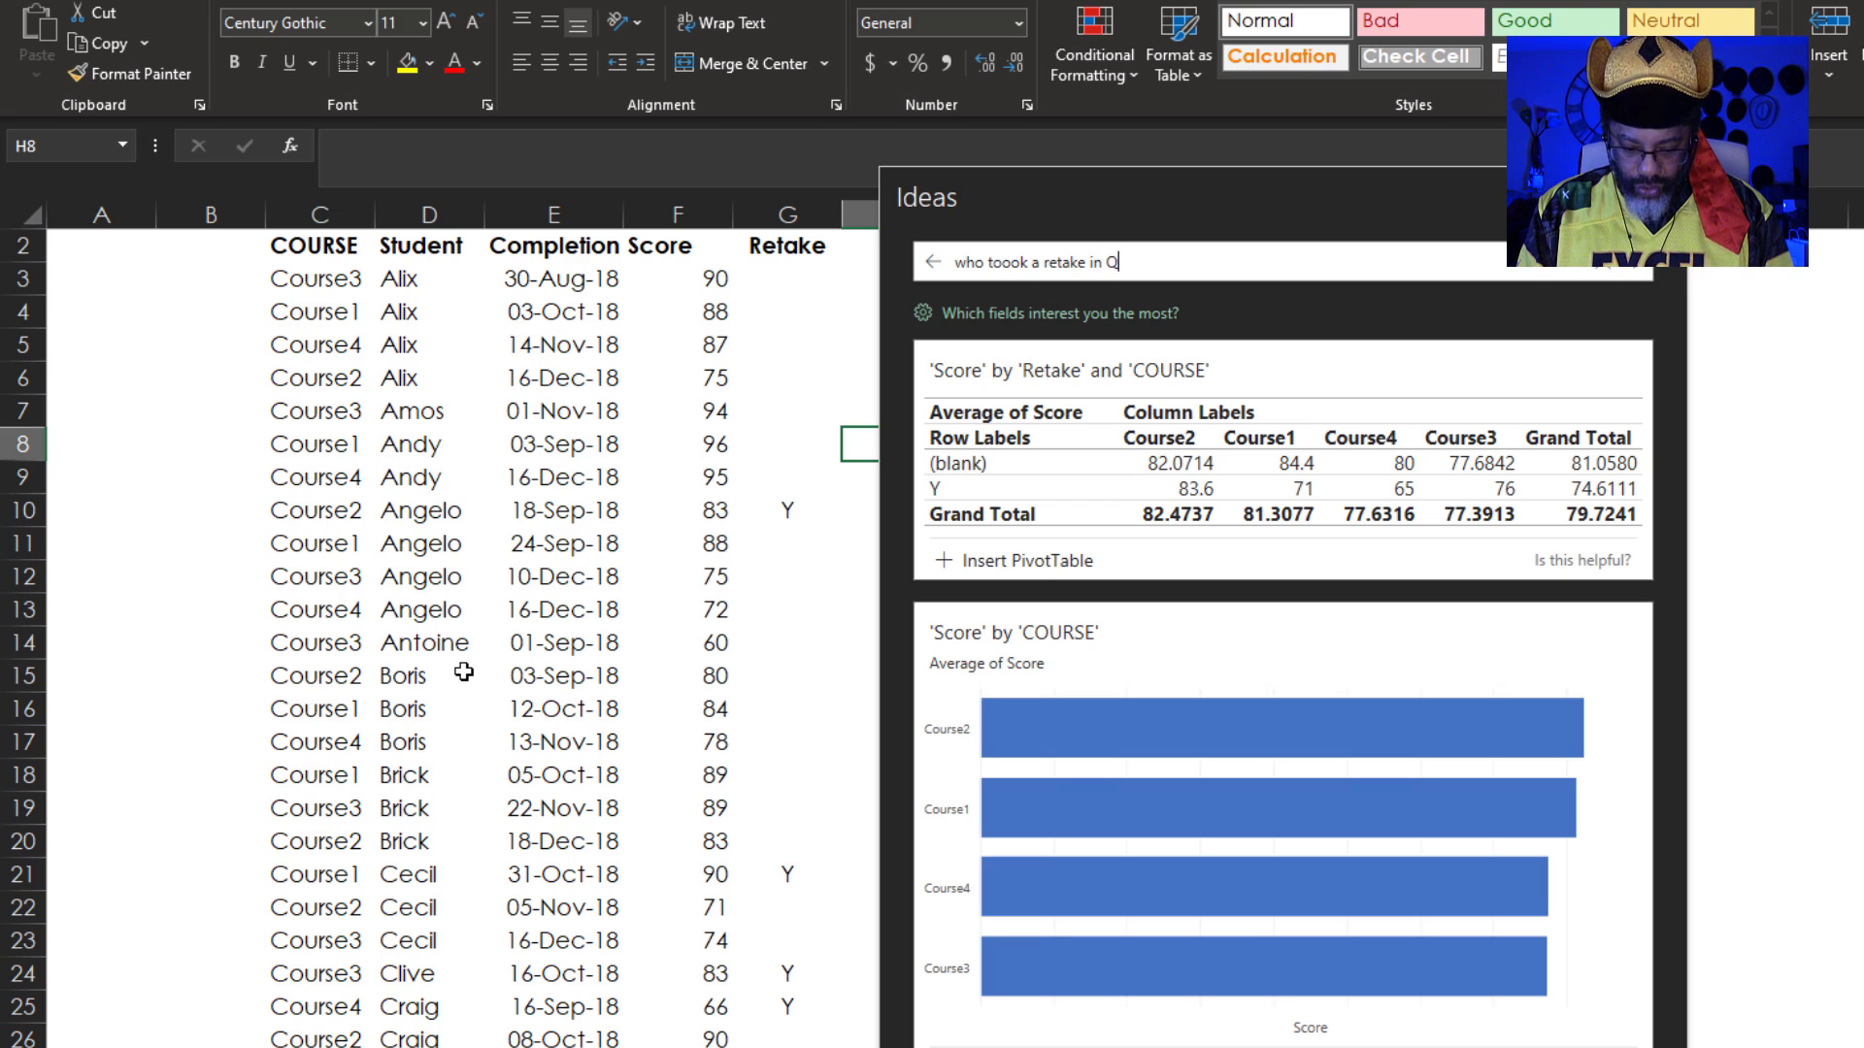
{"action": "type", "text": "3?"}
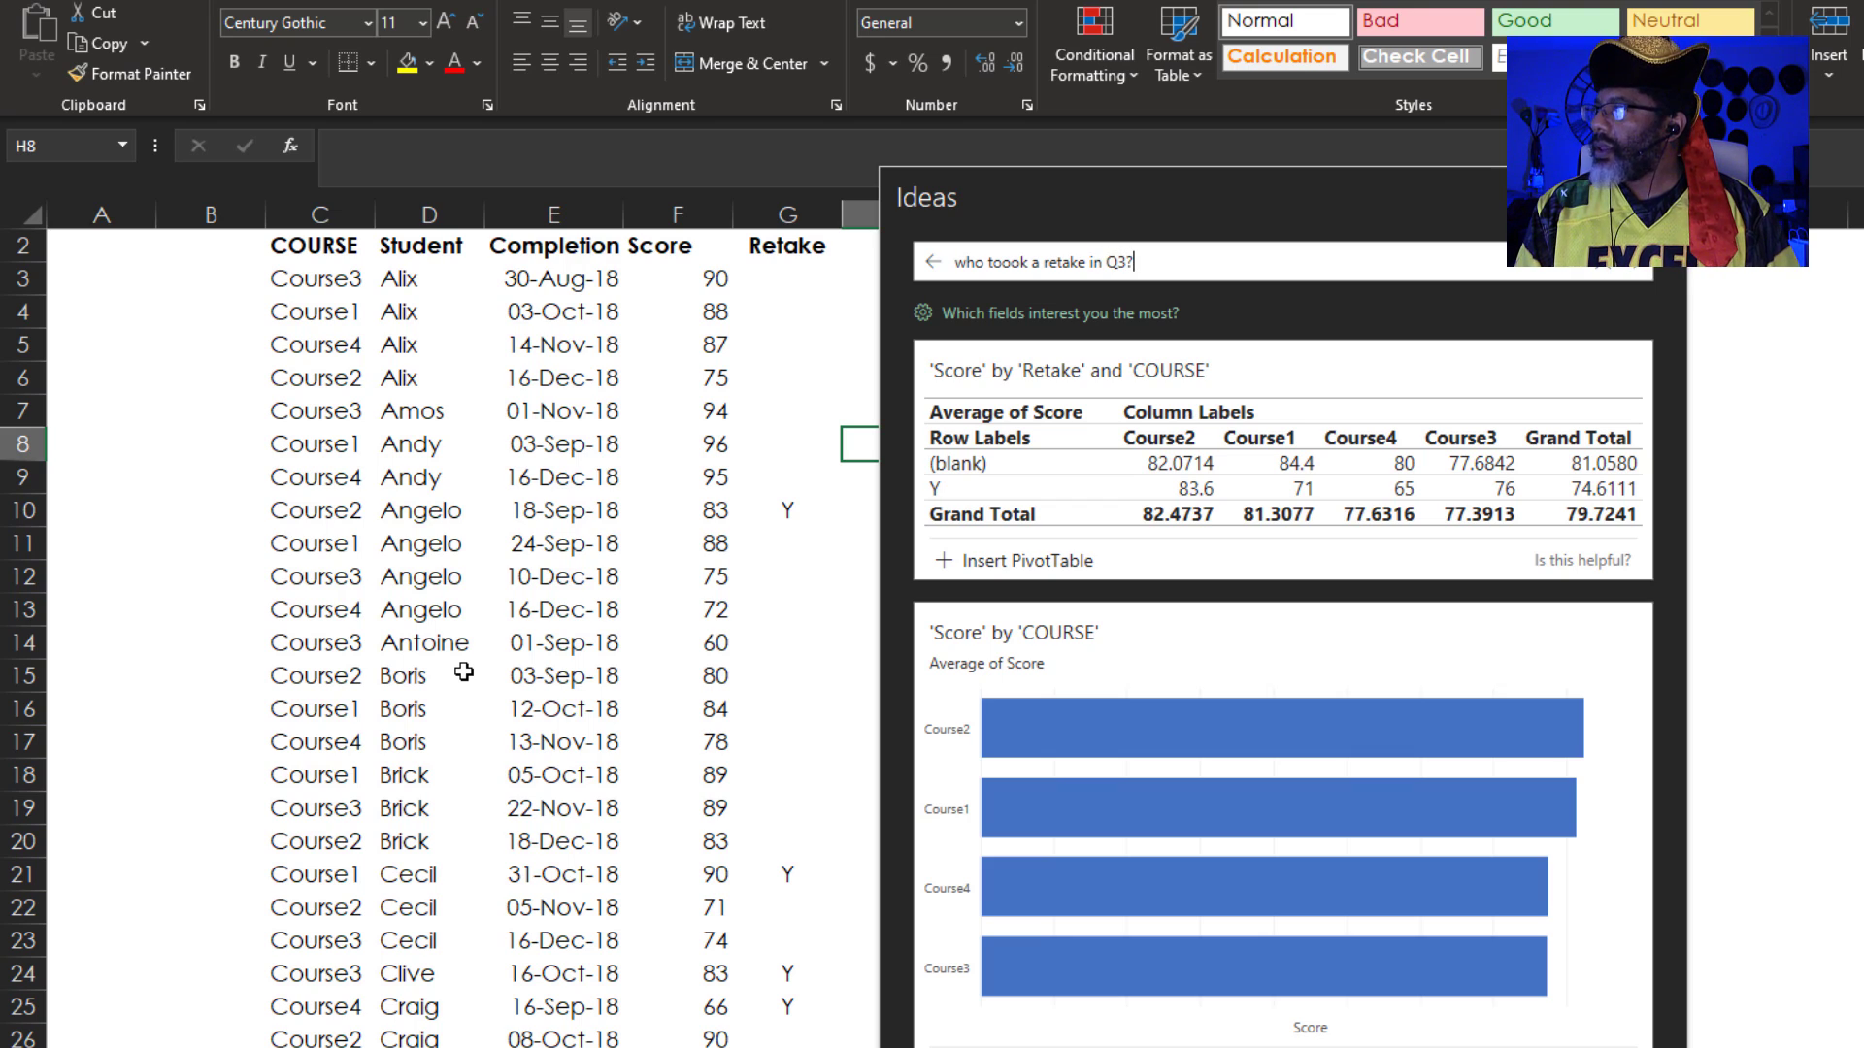
{"action": "key", "text": "Return"}
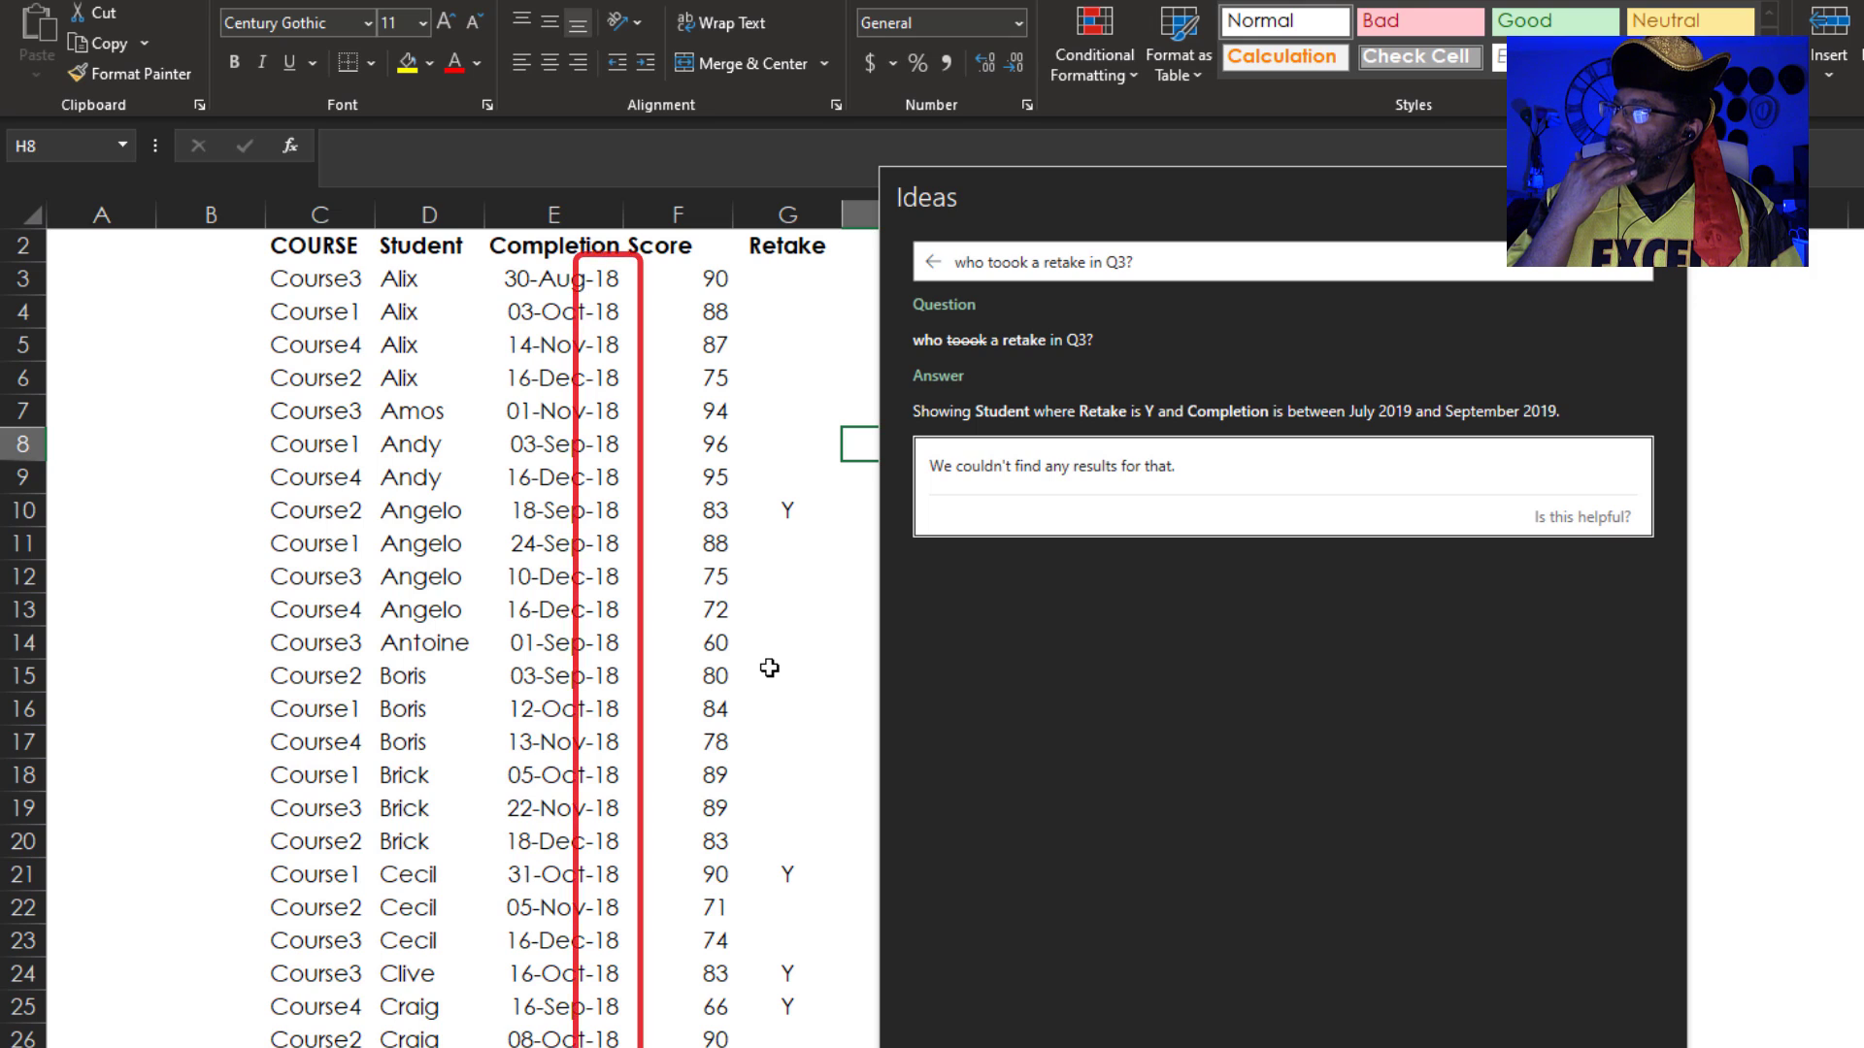
{"action": "left_click", "coordinate": [1125, 262]}
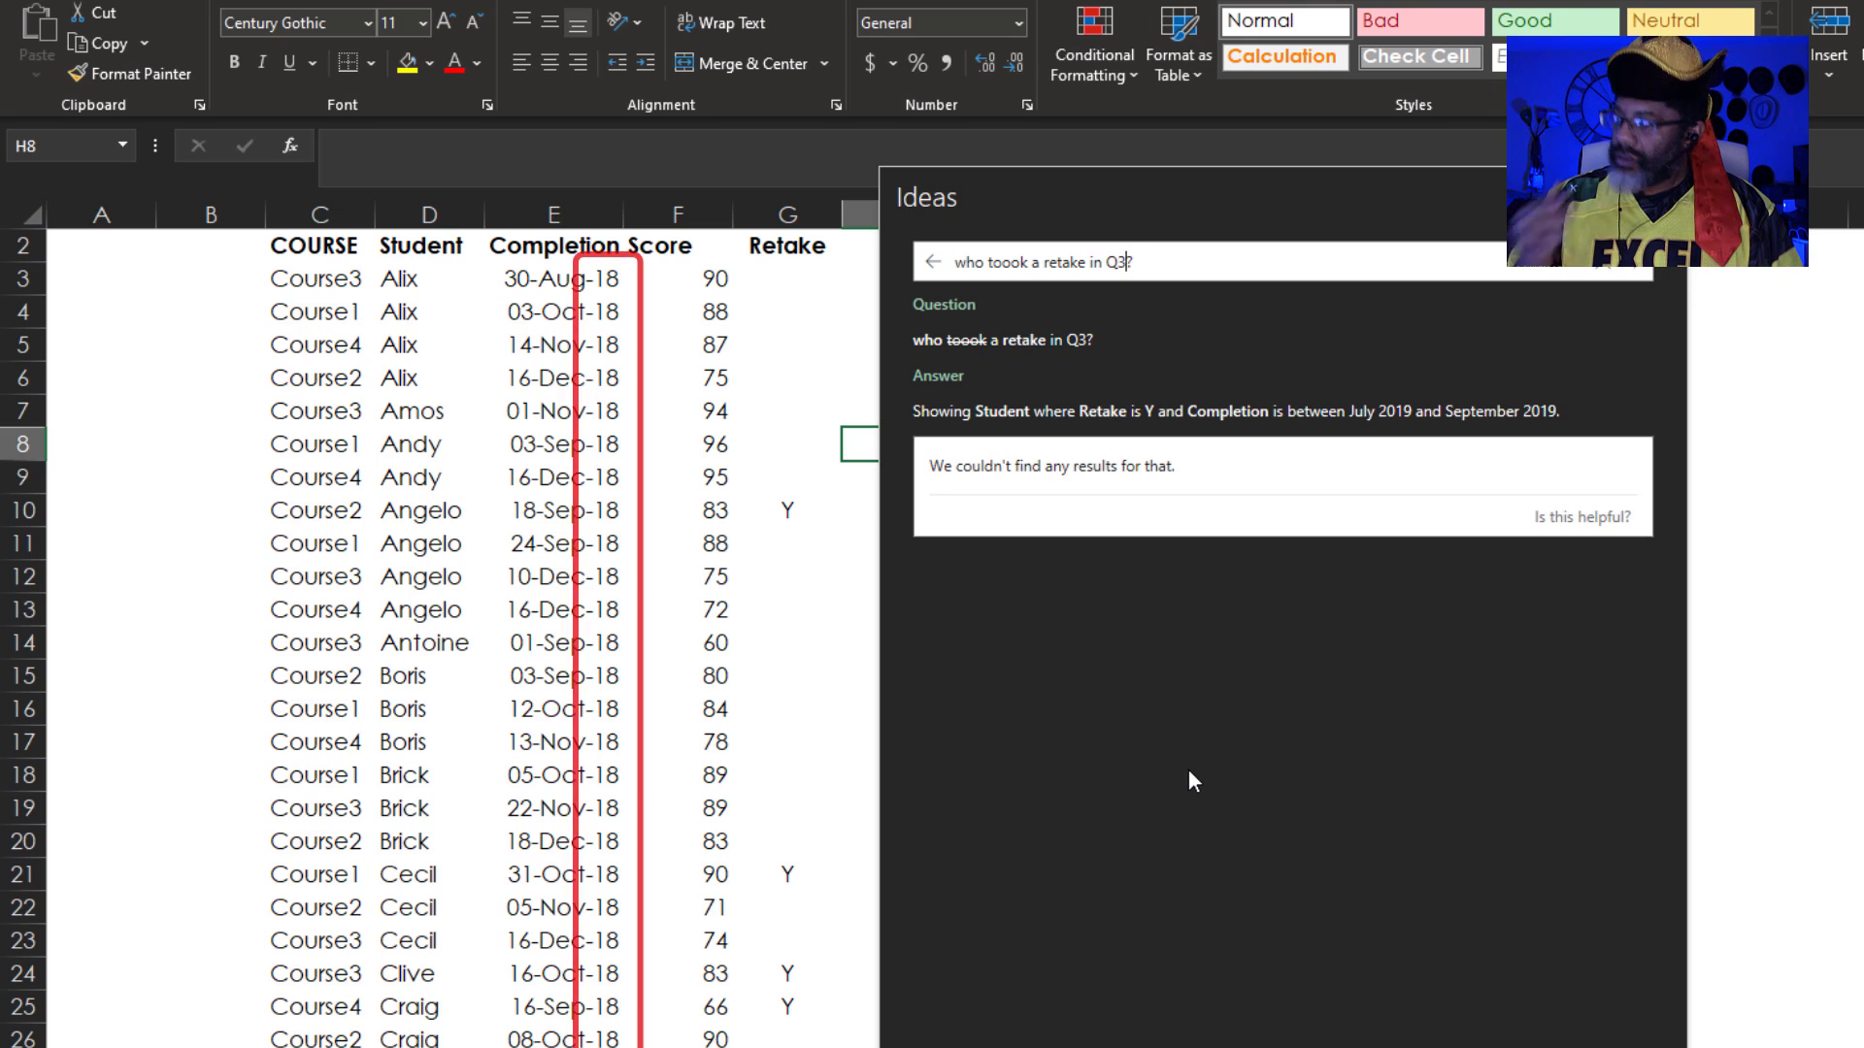
{"action": "type", "text": "2"}
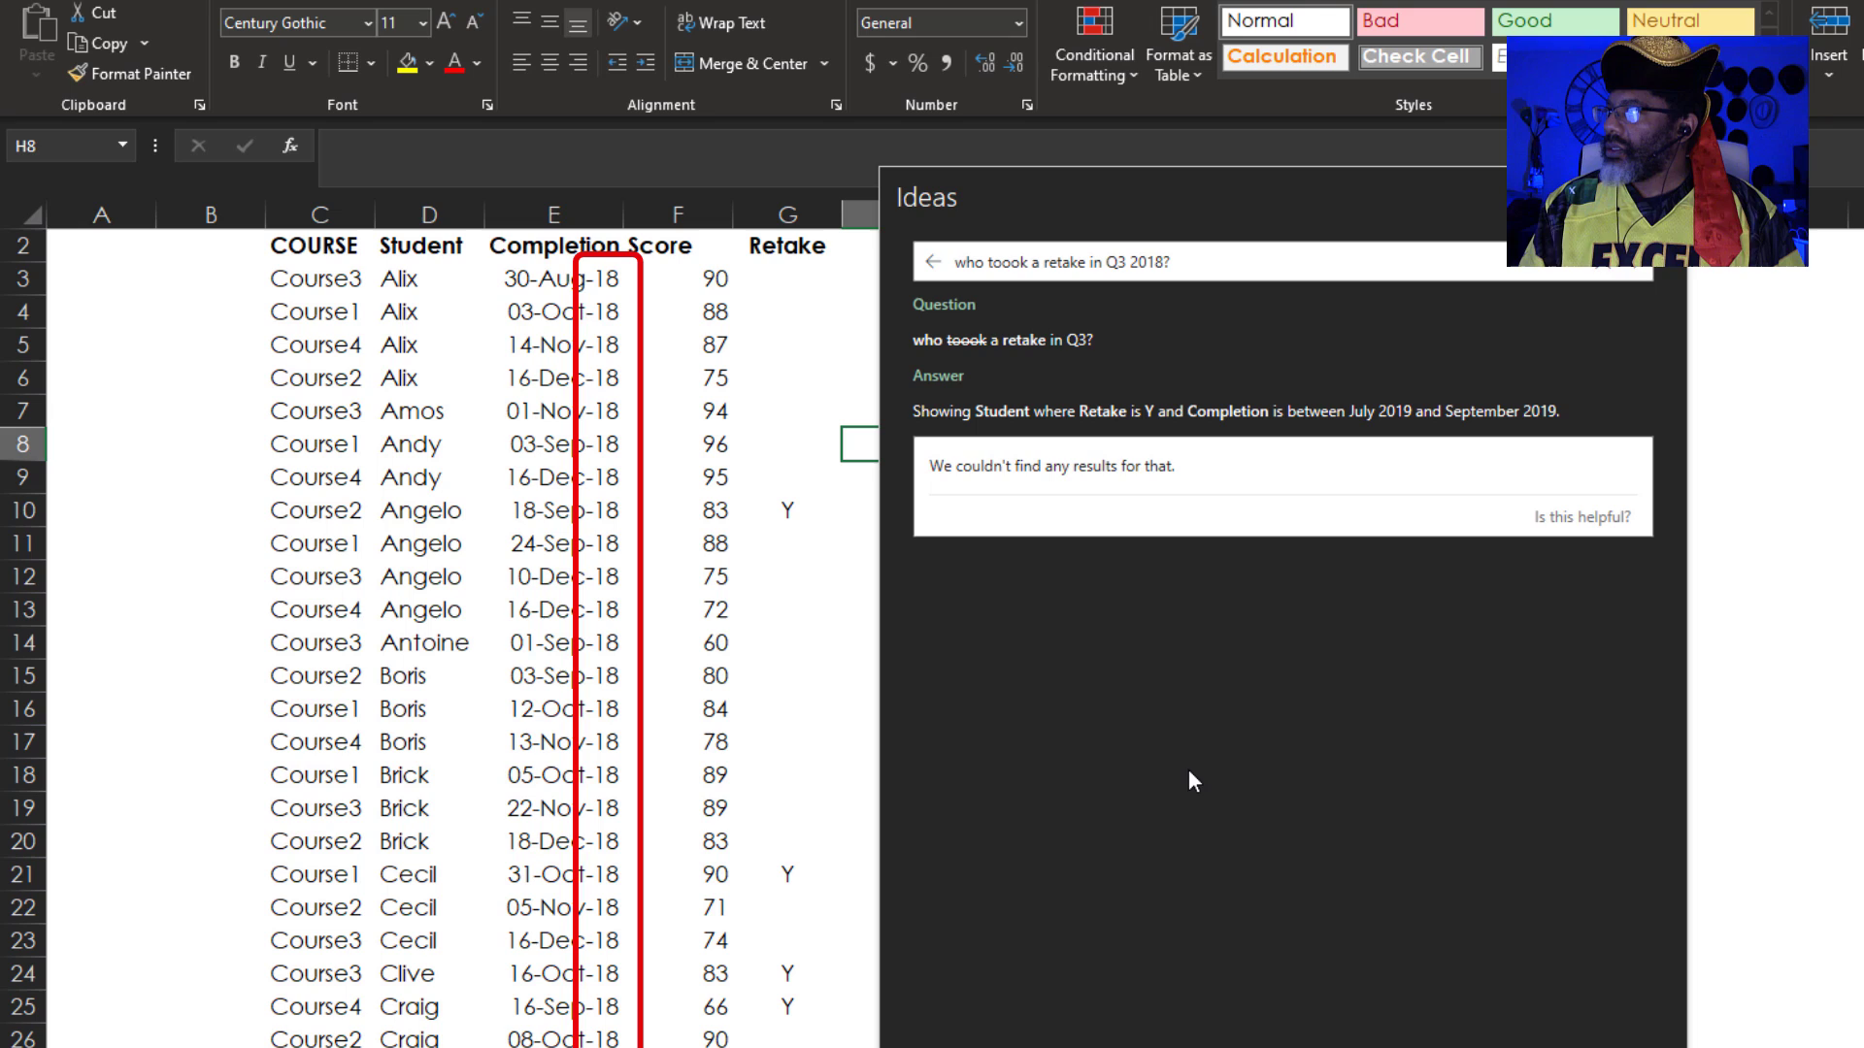
{"action": "type", "text": "018"}
{"action": "key", "text": "Return"}
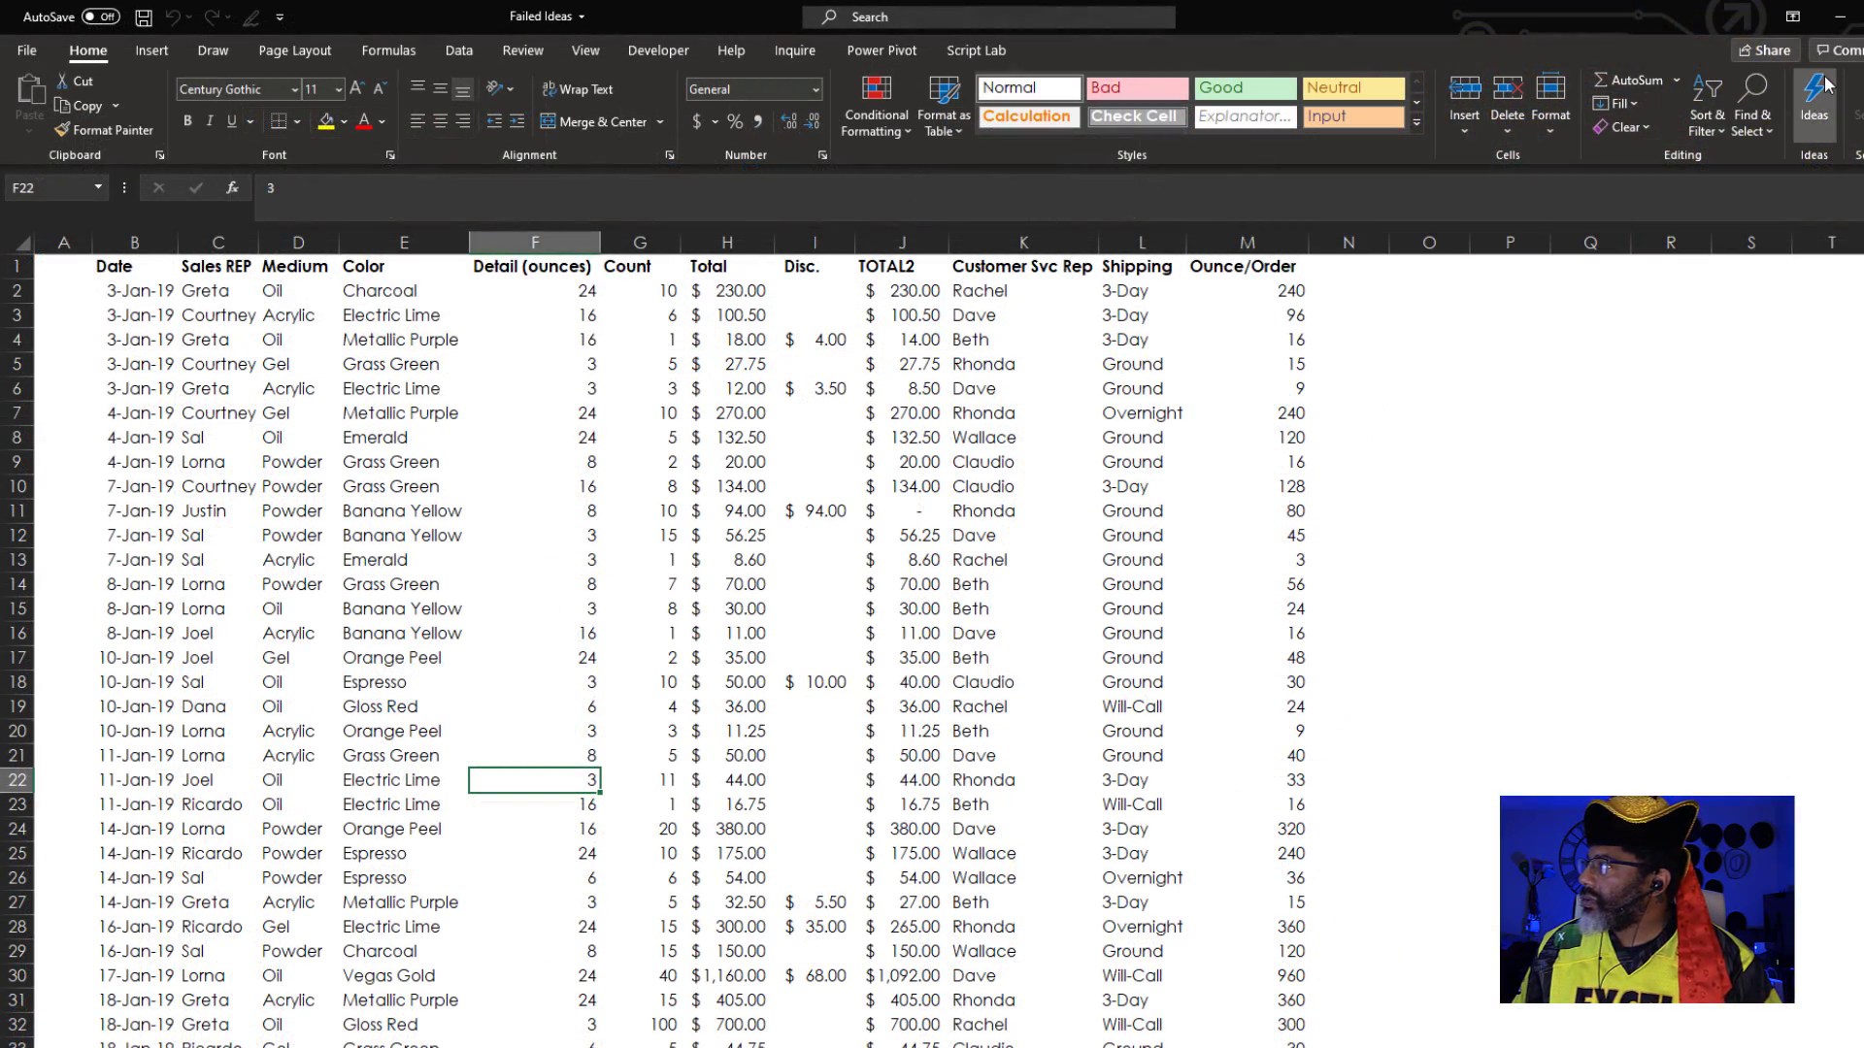
Ask Ideas 'who sold the most acrylic?' on the orders, getting the top rep with count 3.
{"action": "left_click", "coordinate": [1815, 95]}
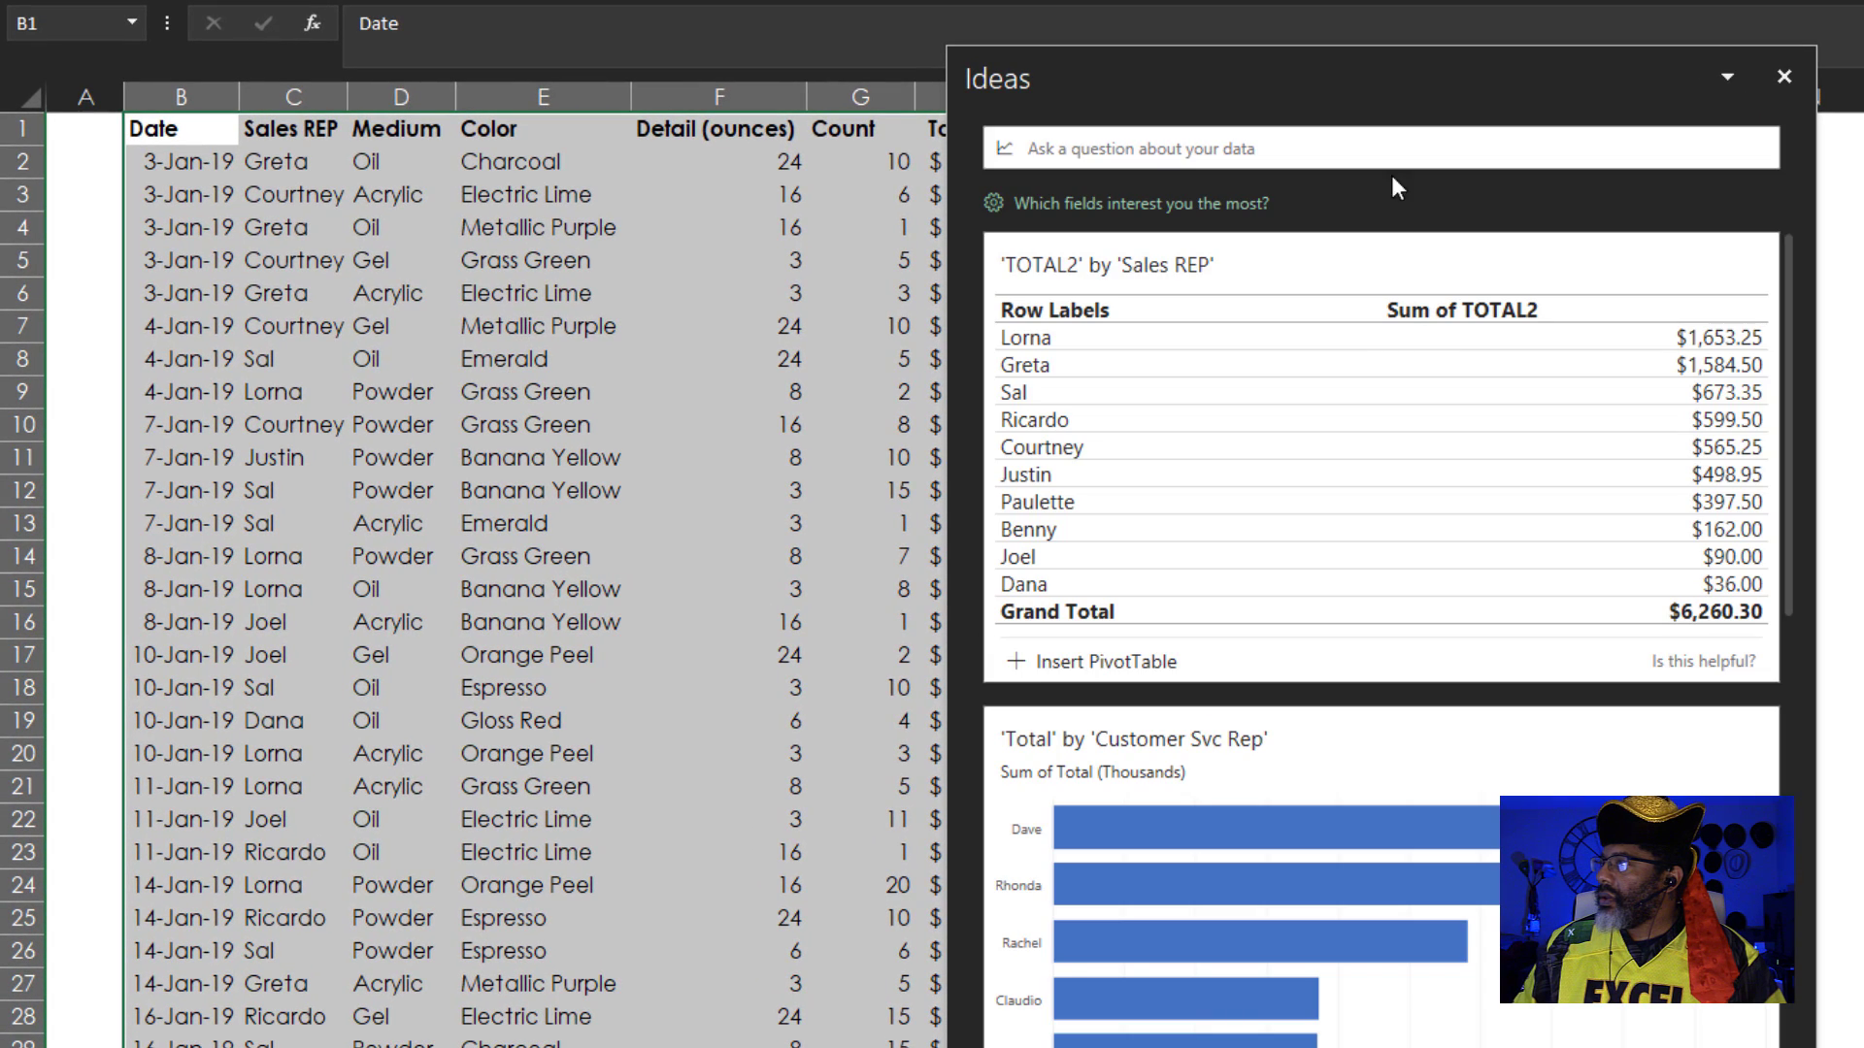
{"action": "left_click", "coordinate": [1387, 148]}
{"action": "type", "text": "wh"}
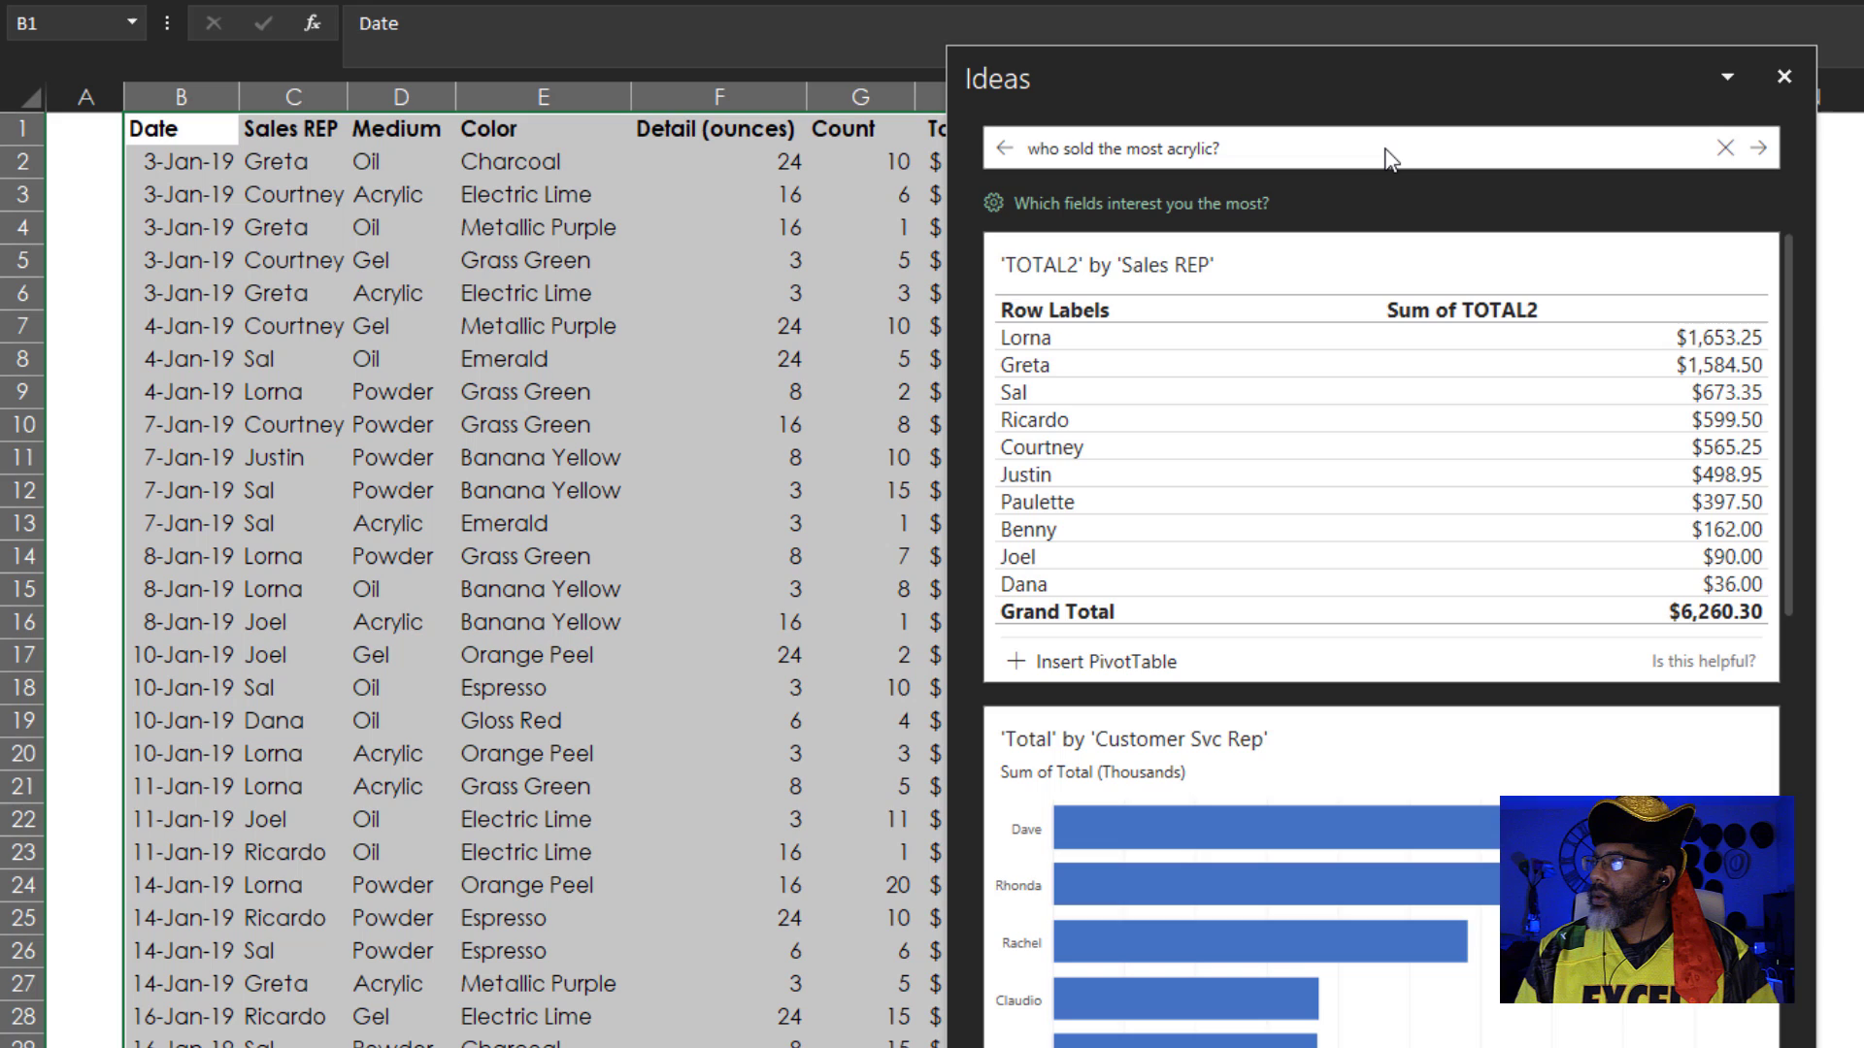
{"action": "key", "text": "Return"}
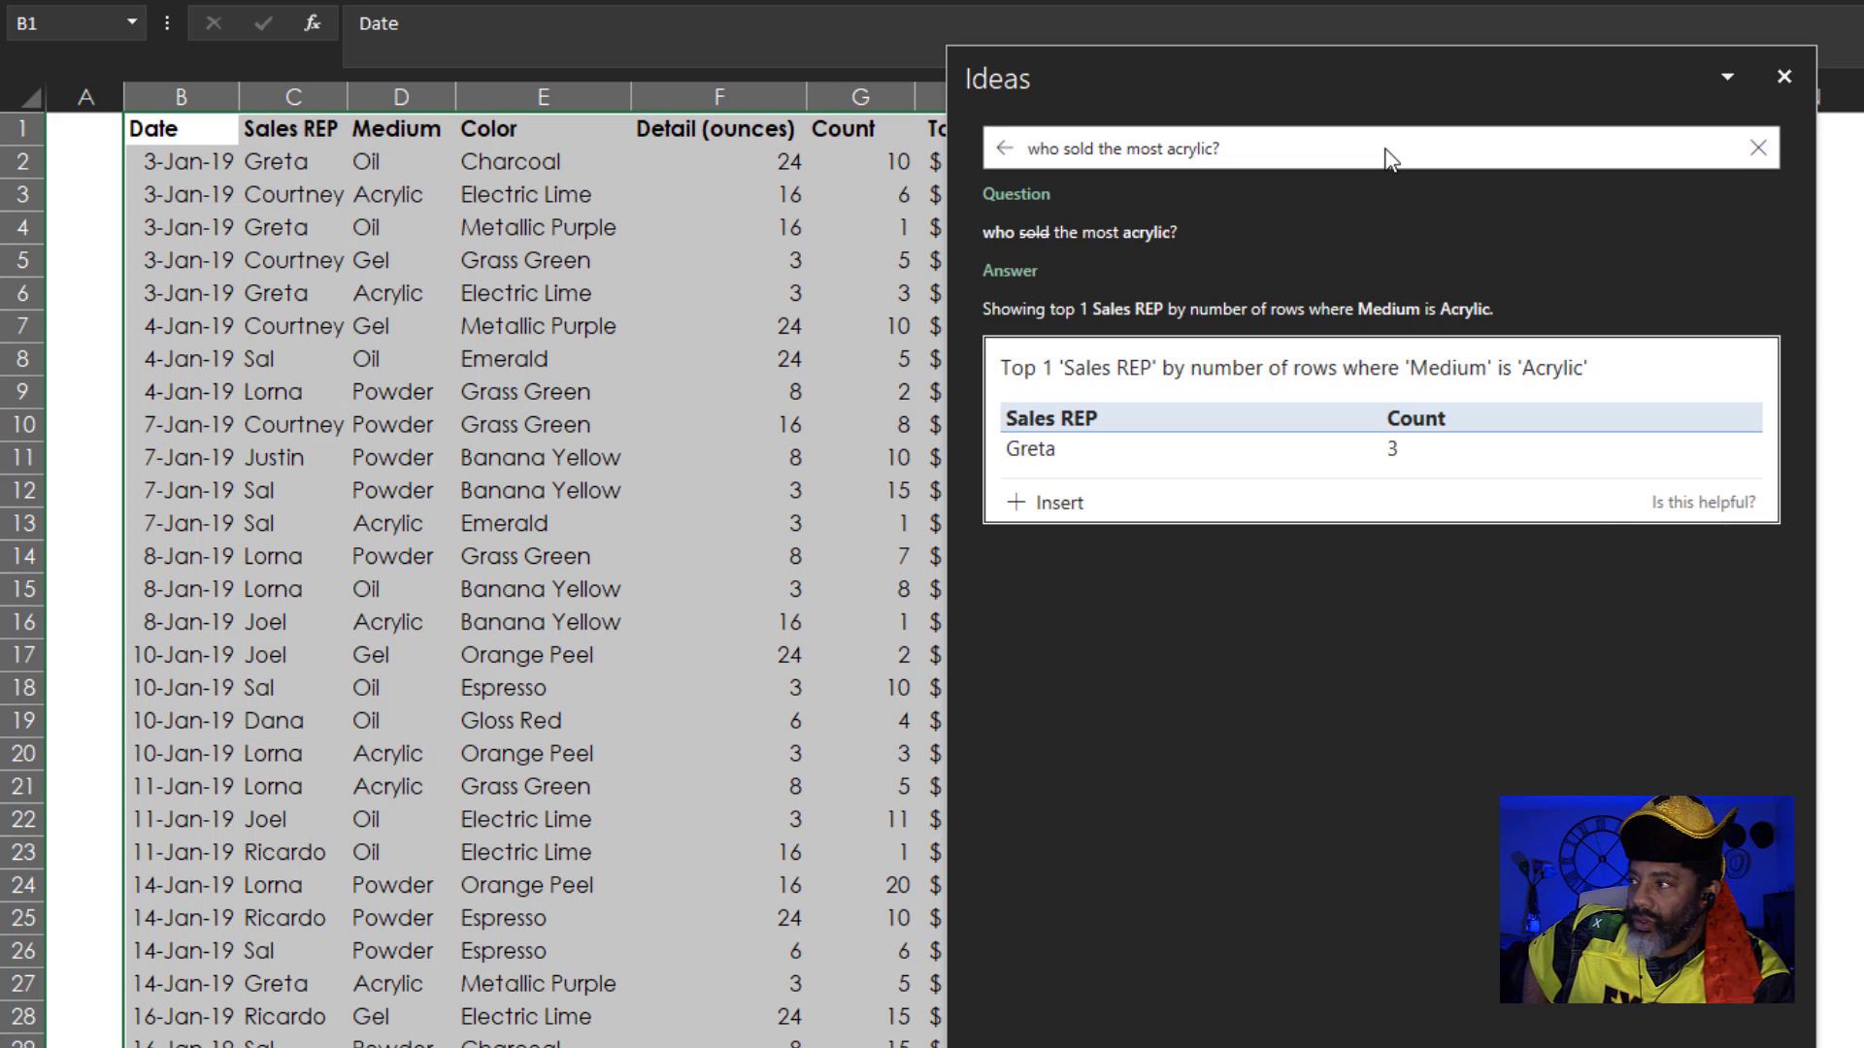